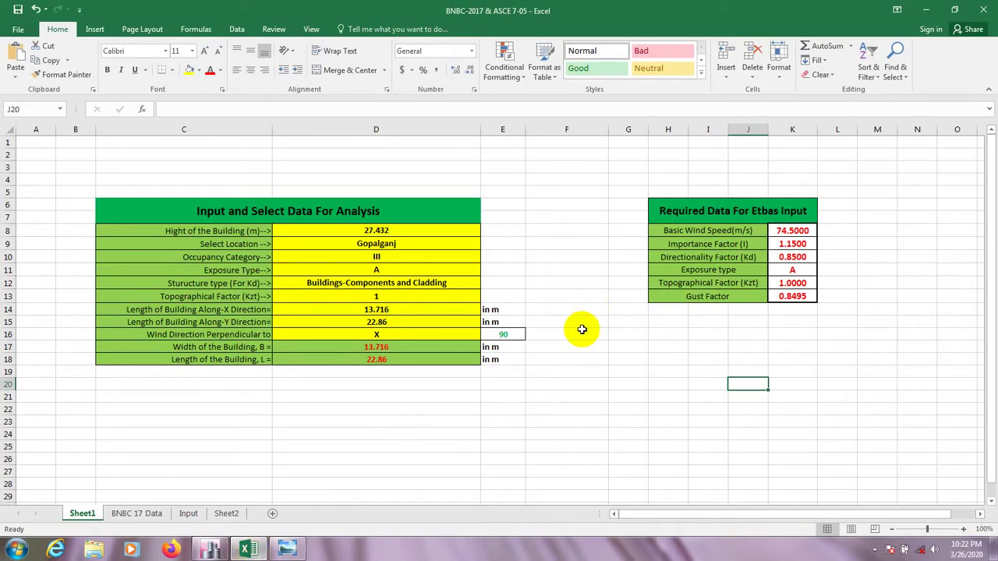
scroll(587, 332, right, 2)
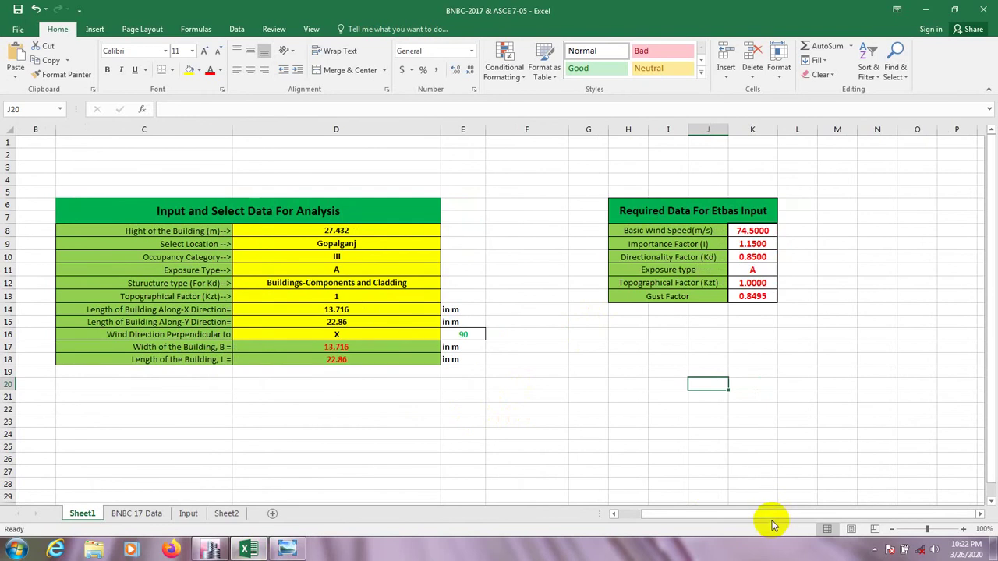
drag(768, 521, 733, 518)
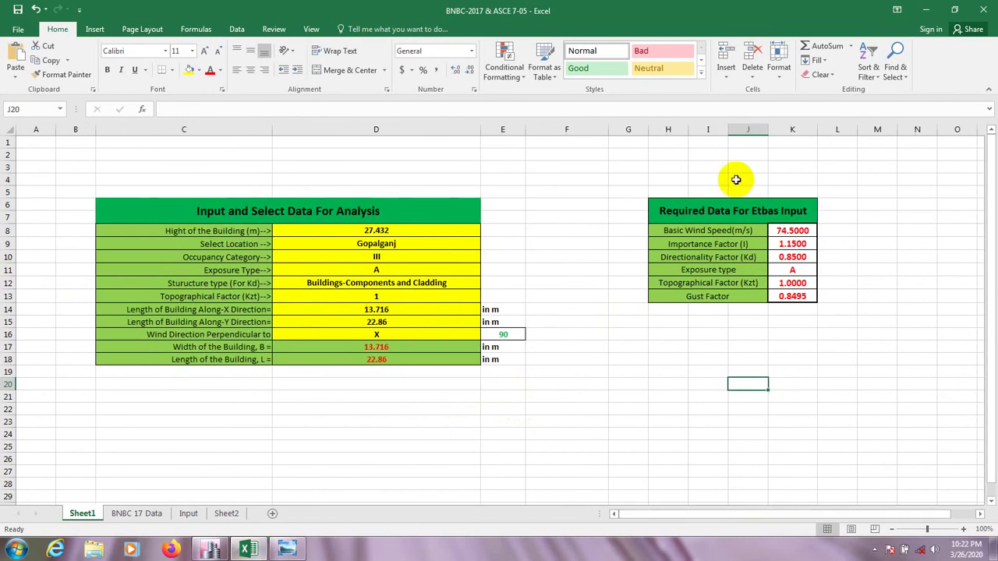
click(794, 322)
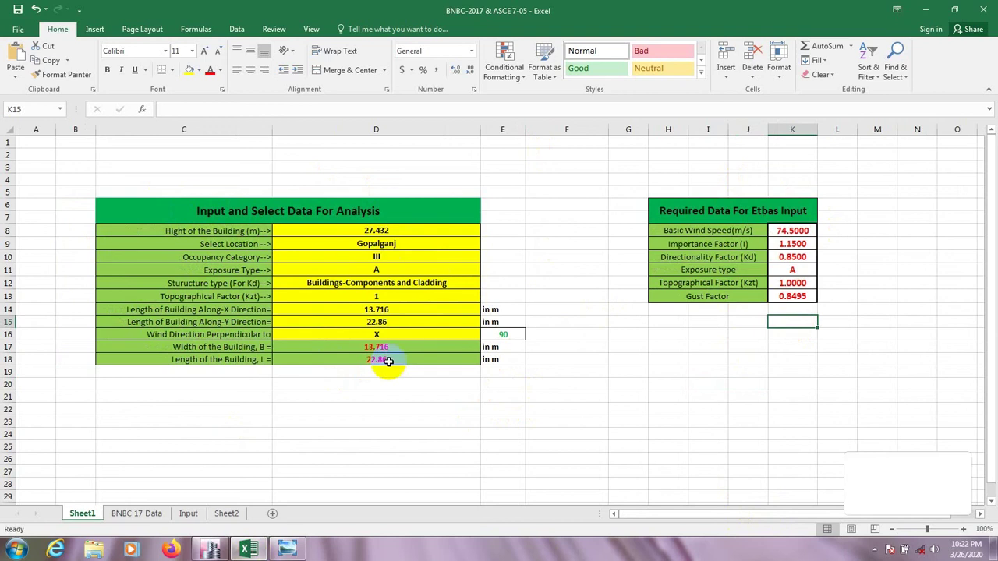
click(898, 223)
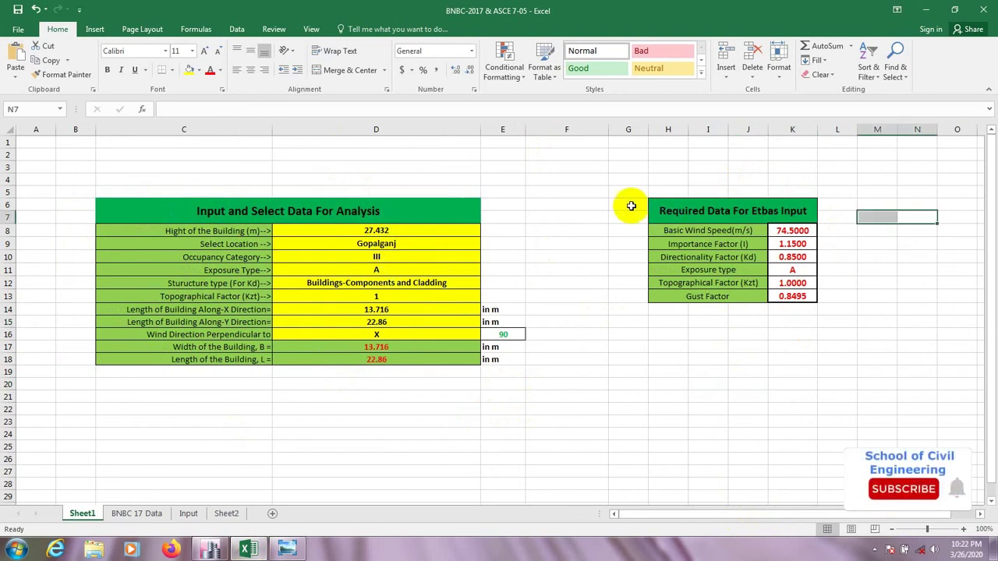
click(616, 190)
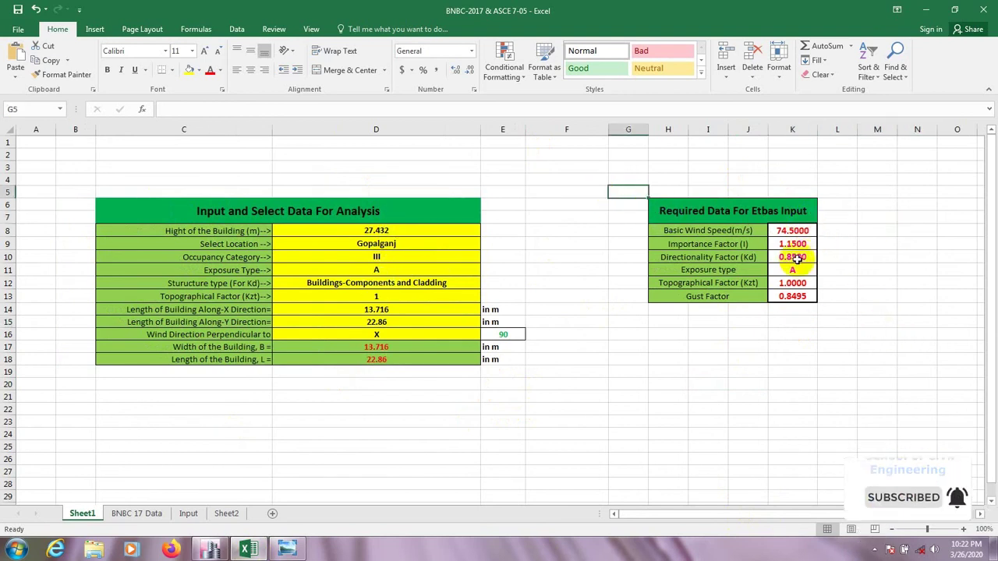
click(750, 382)
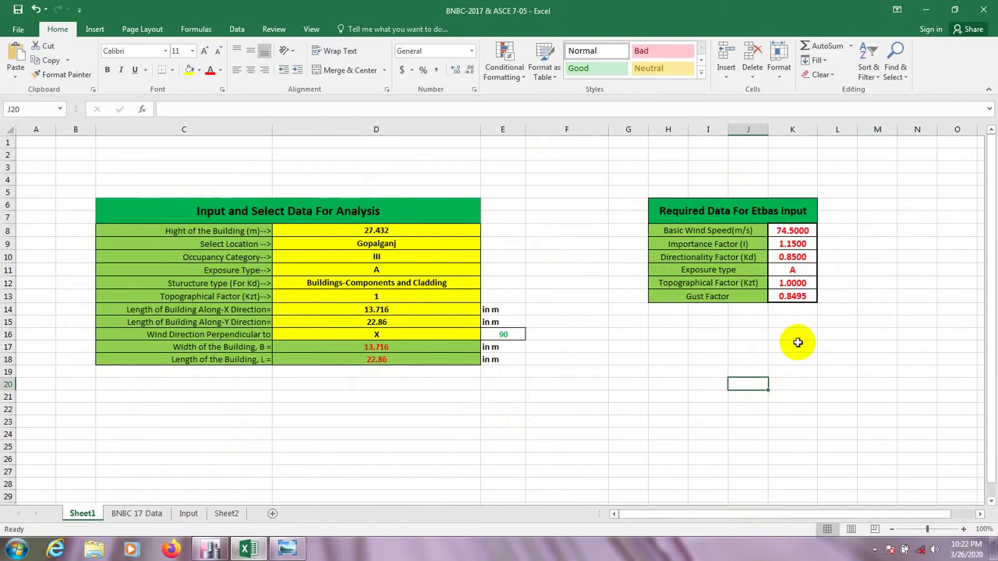
click(636, 191)
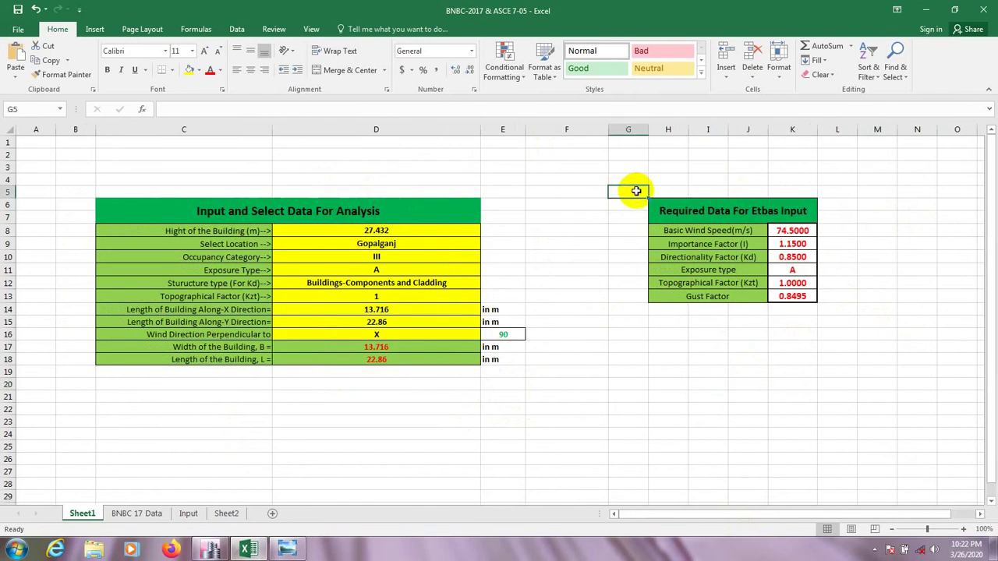
click(837, 310)
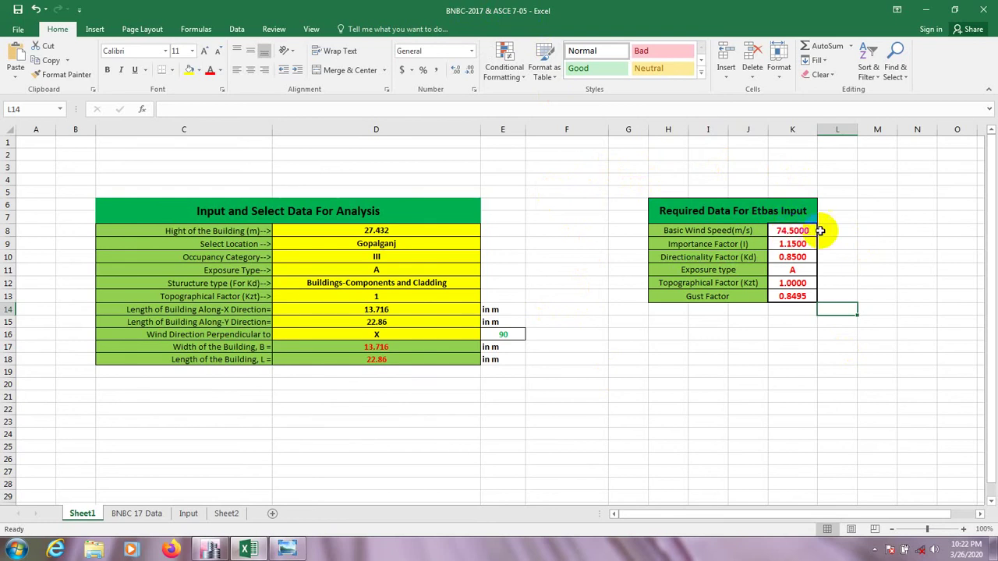
click(628, 400)
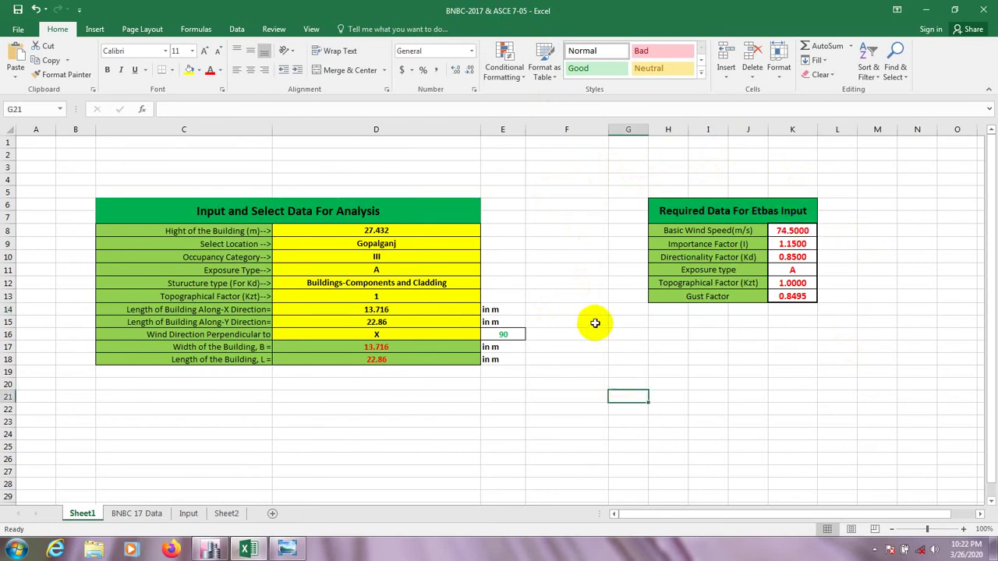
Bring the EQ TEST frame model forward, rotate its 3-D view, and open the Define menu
click(212, 550)
shift+middle_drag(331, 295, 352, 295)
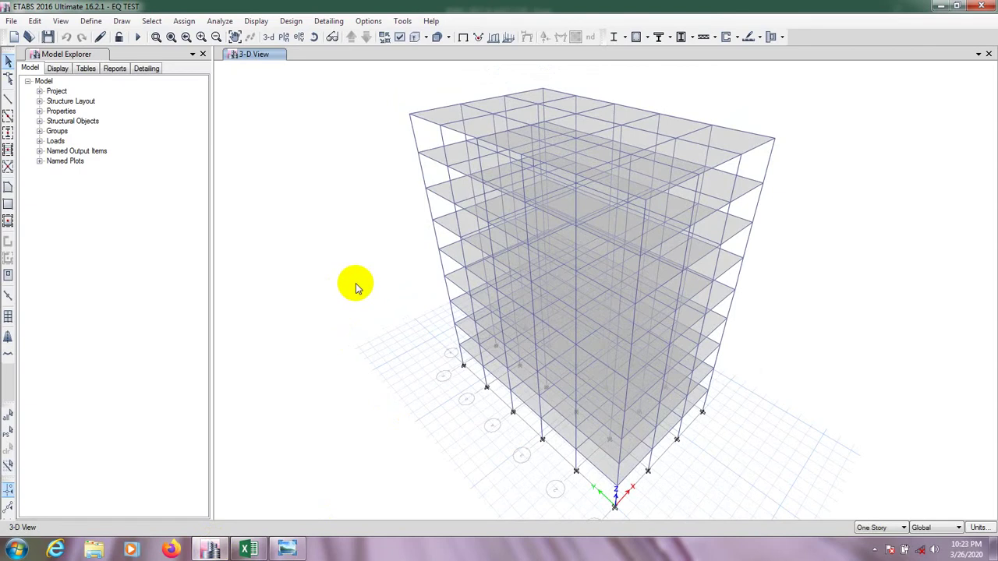
middle_drag(355, 289, 356, 286)
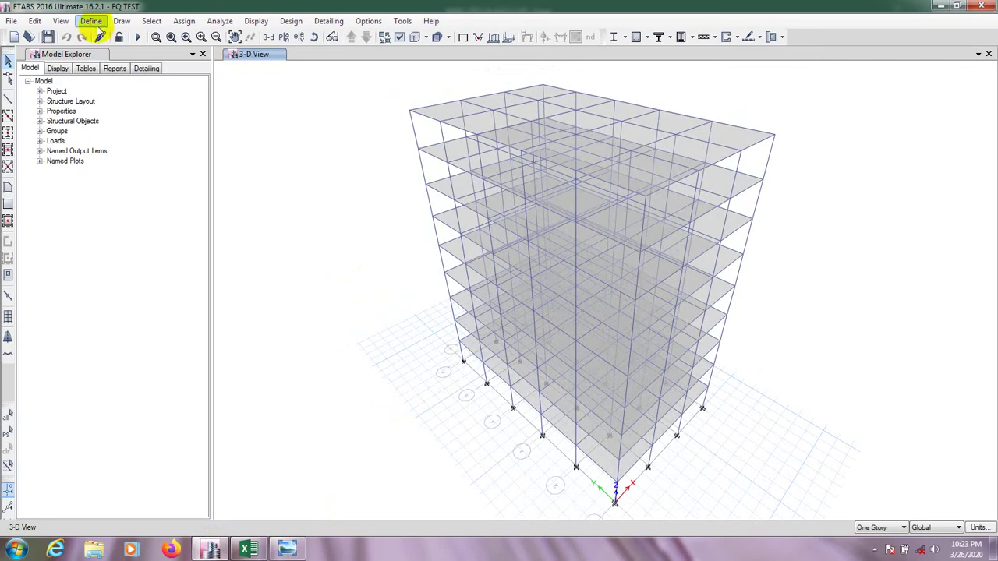
click(92, 21)
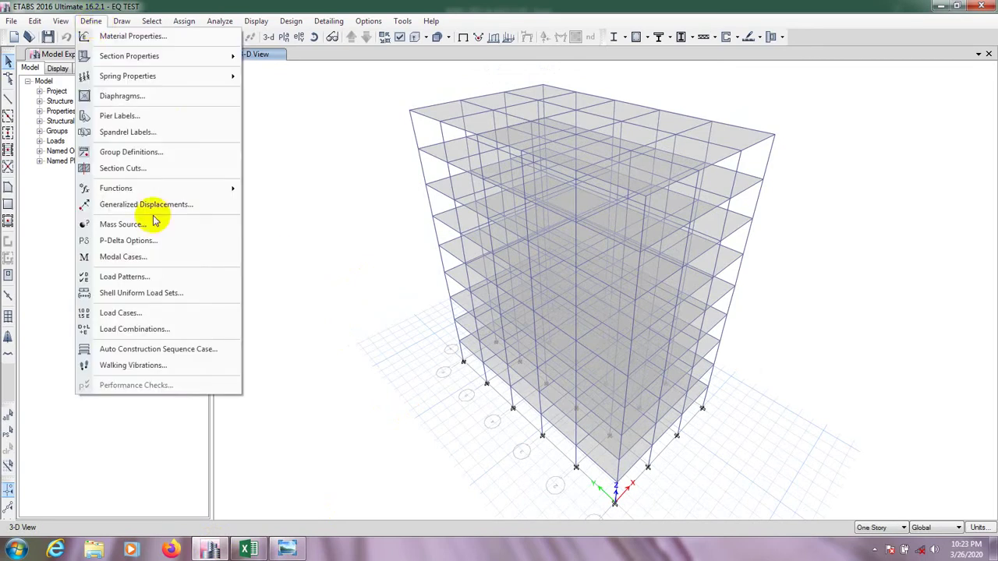
Add a new Wind load pattern WL-ASCE 7-05 using ASCE 7-05 auto lateral loading
click(140, 277)
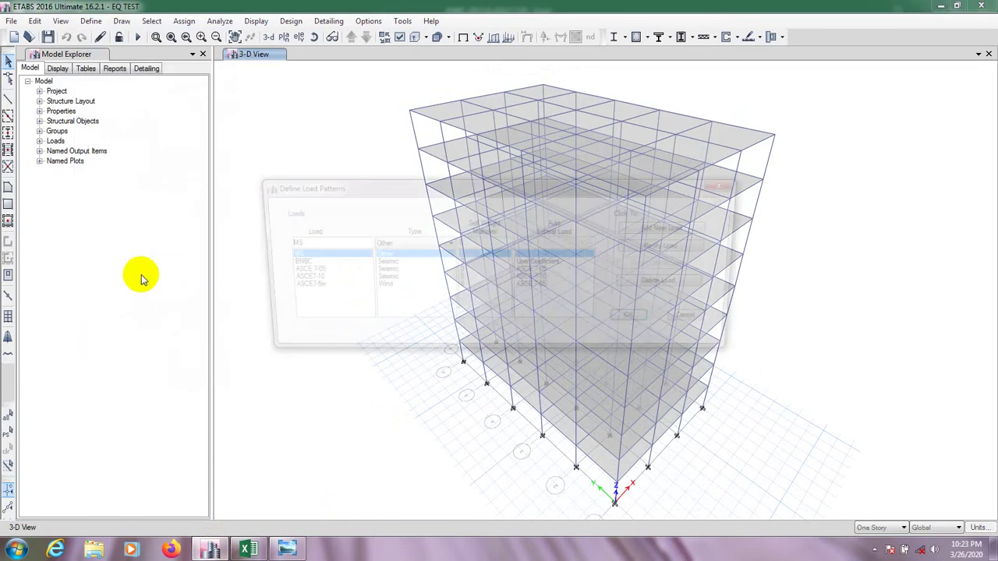
drag(401, 190, 273, 189)
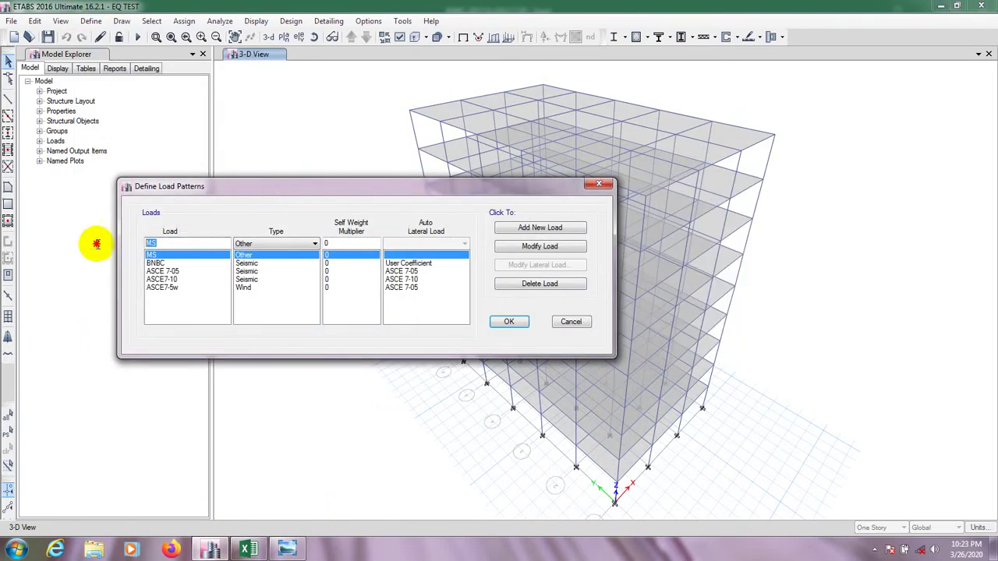
click(191, 255)
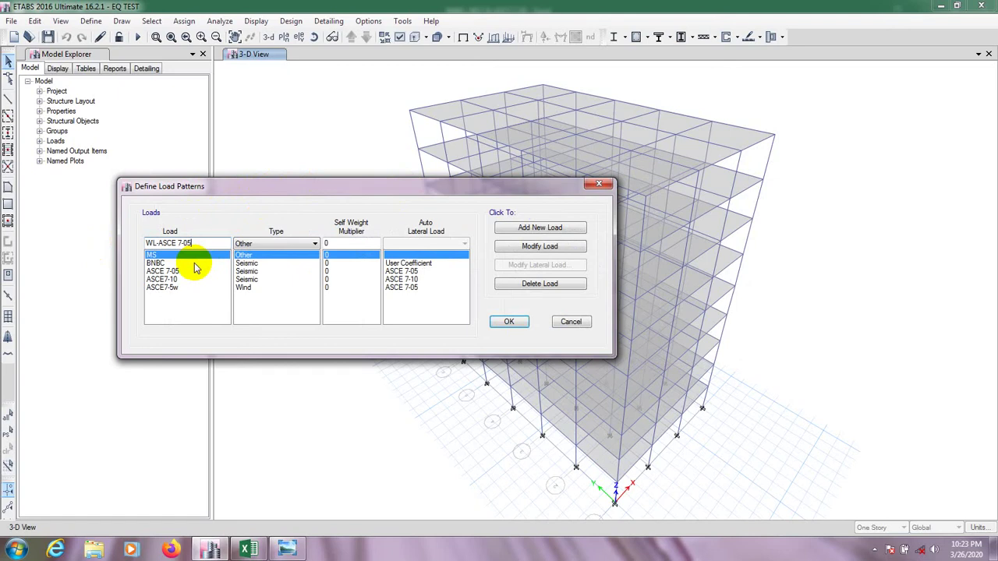
click(281, 243)
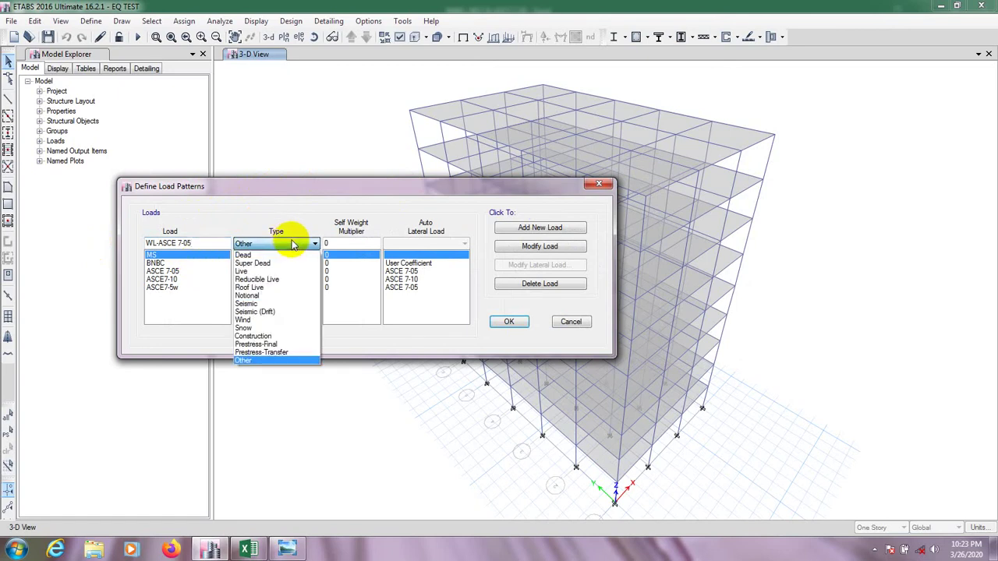
click(281, 322)
click(410, 244)
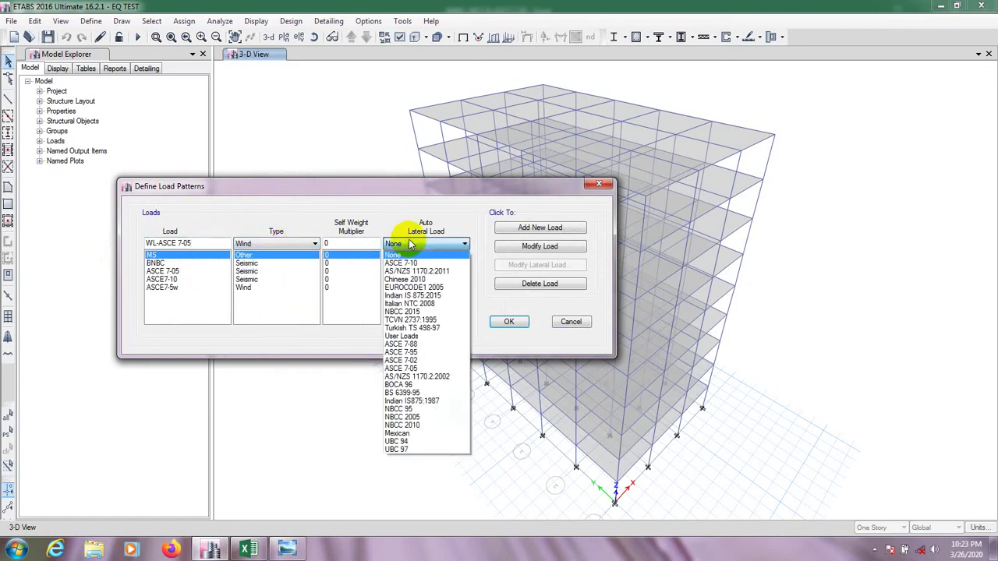
click(420, 369)
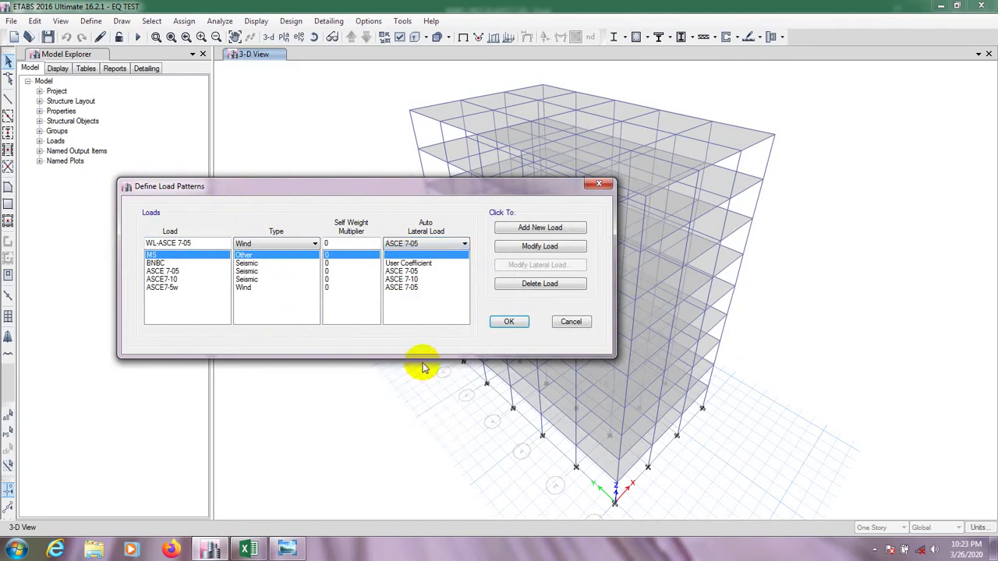
click(521, 231)
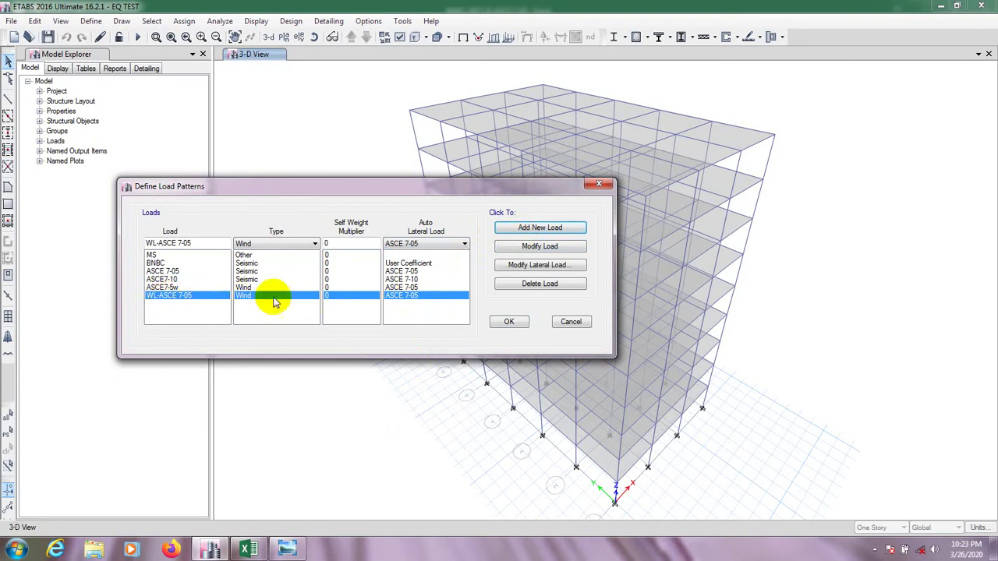
Rename the new pattern to WL-ASCE 7-05-X and apply the modification
click(202, 244)
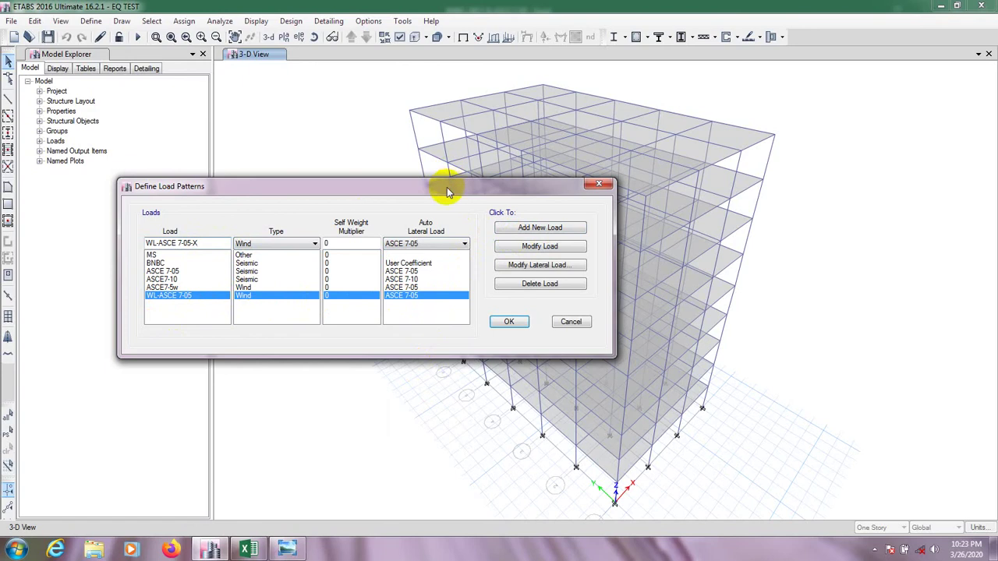
drag(447, 187, 441, 182)
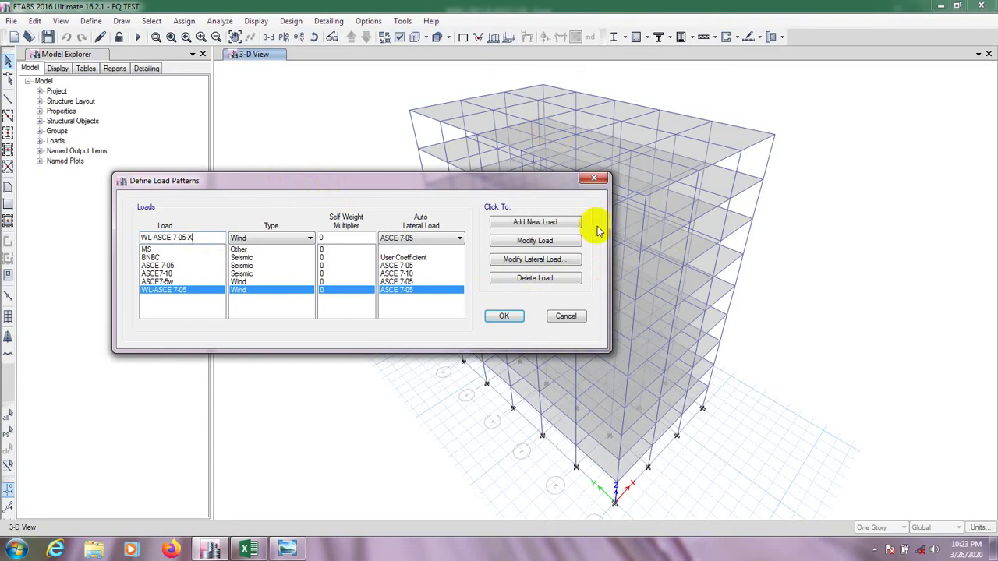
drag(519, 190, 533, 191)
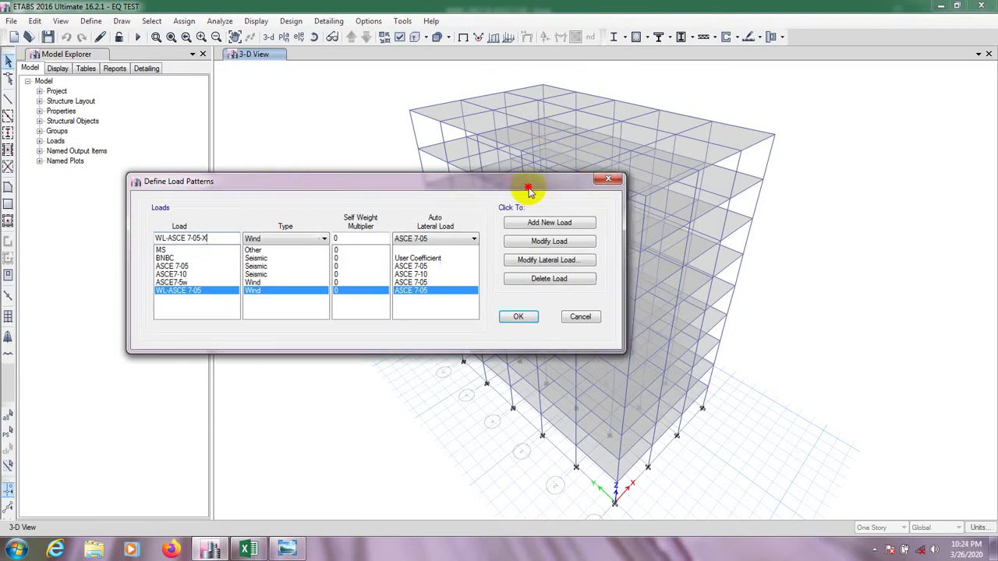
click(549, 241)
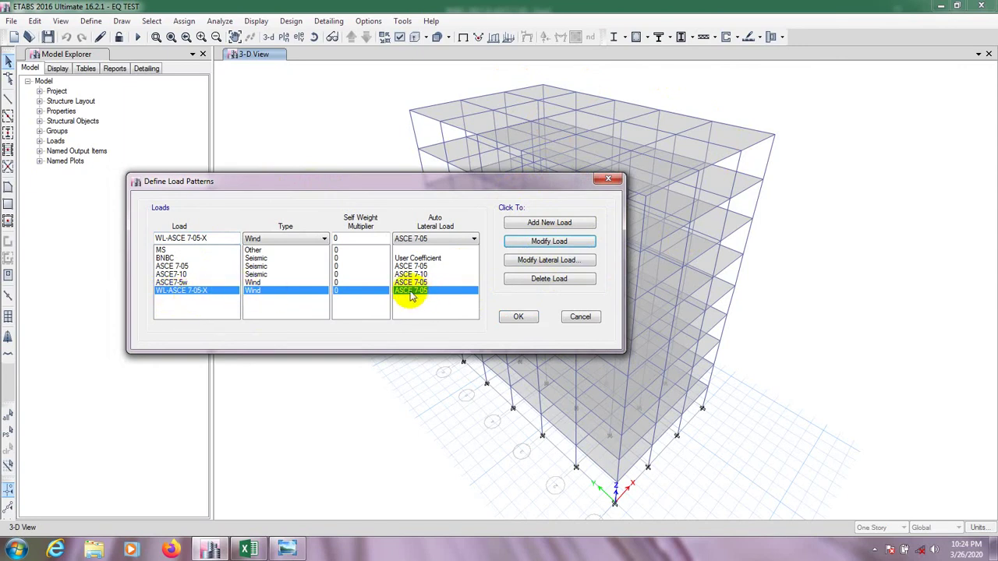
Open the ASCE 7-05 wind settings for WL-ASCE 7-05-X and select the 85 mph wind speed
click(553, 265)
drag(538, 131, 447, 133)
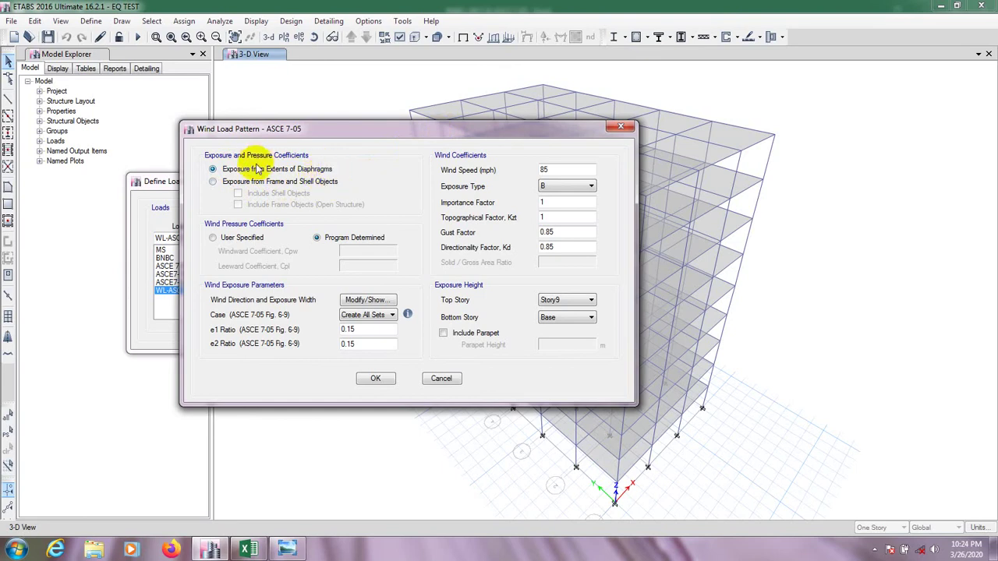
click(335, 137)
drag(335, 137, 331, 138)
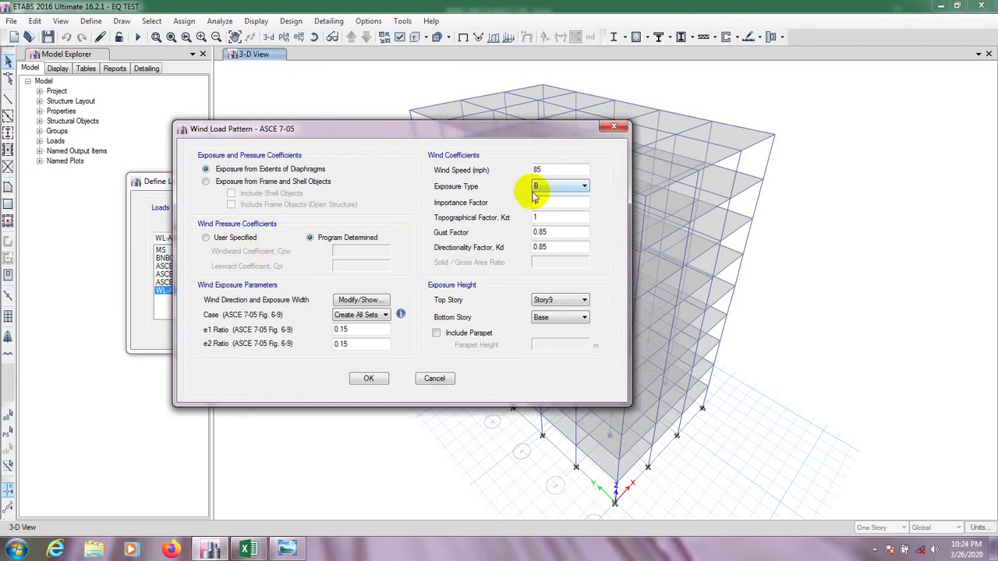
drag(519, 129, 524, 129)
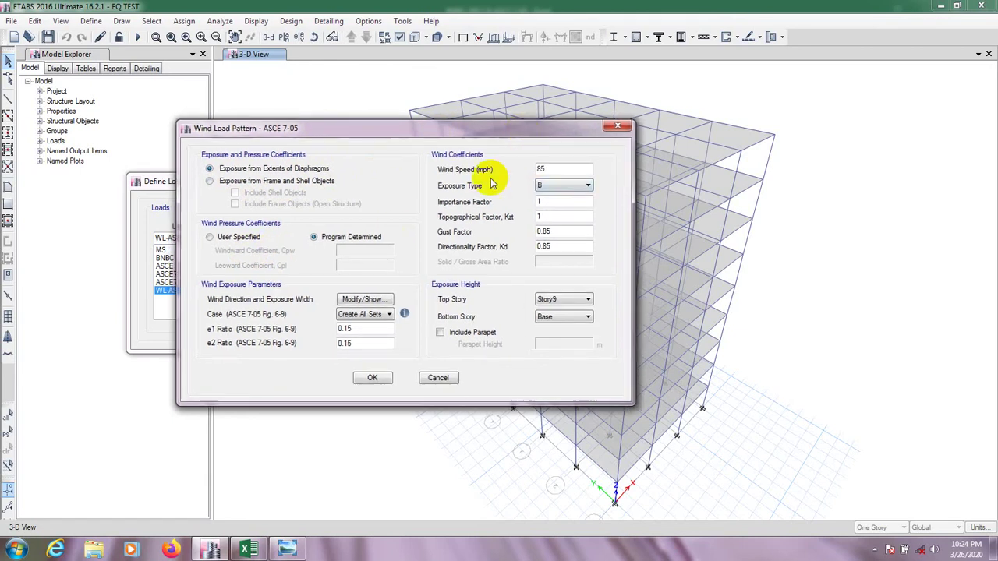
drag(562, 167, 501, 168)
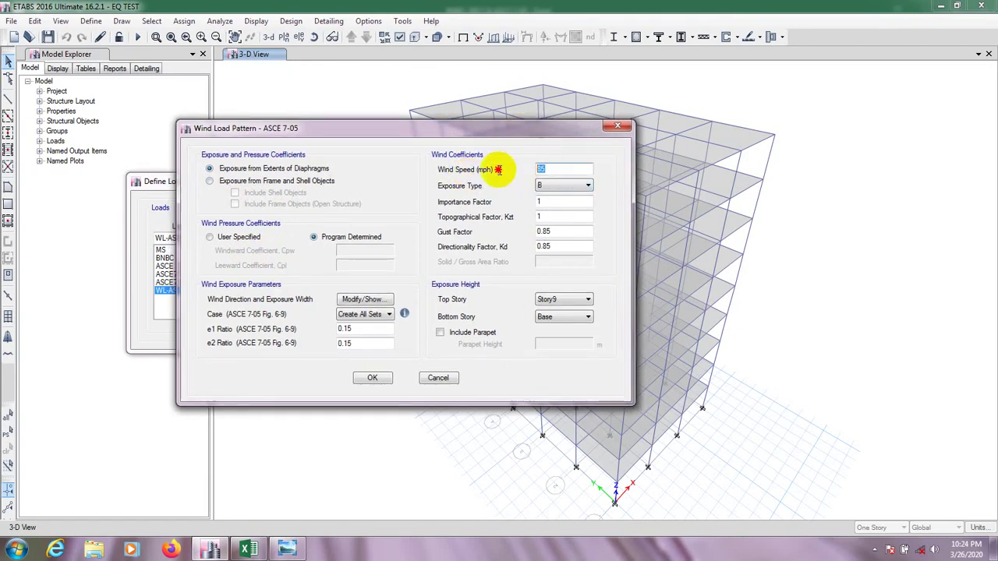
click(563, 170)
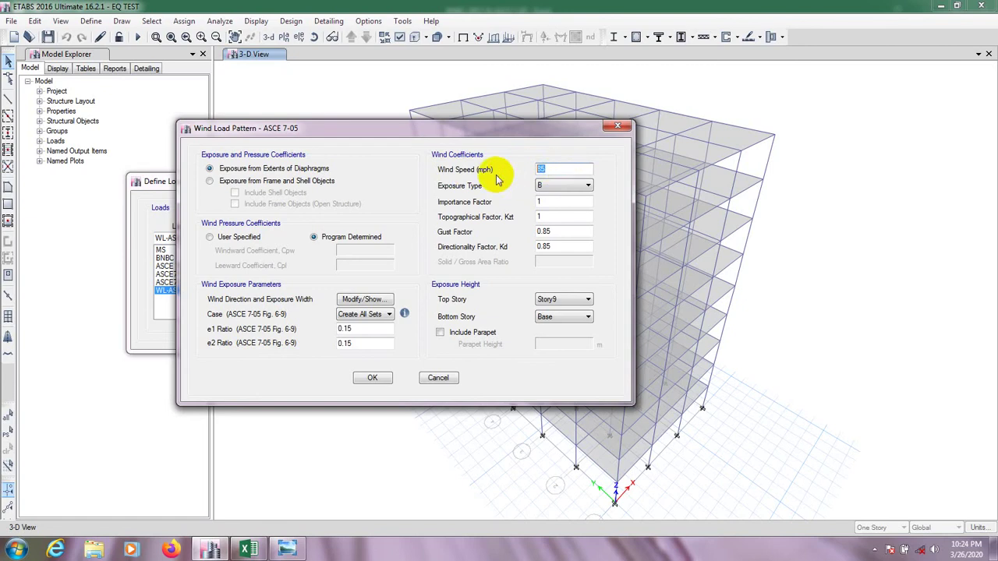
click(560, 172)
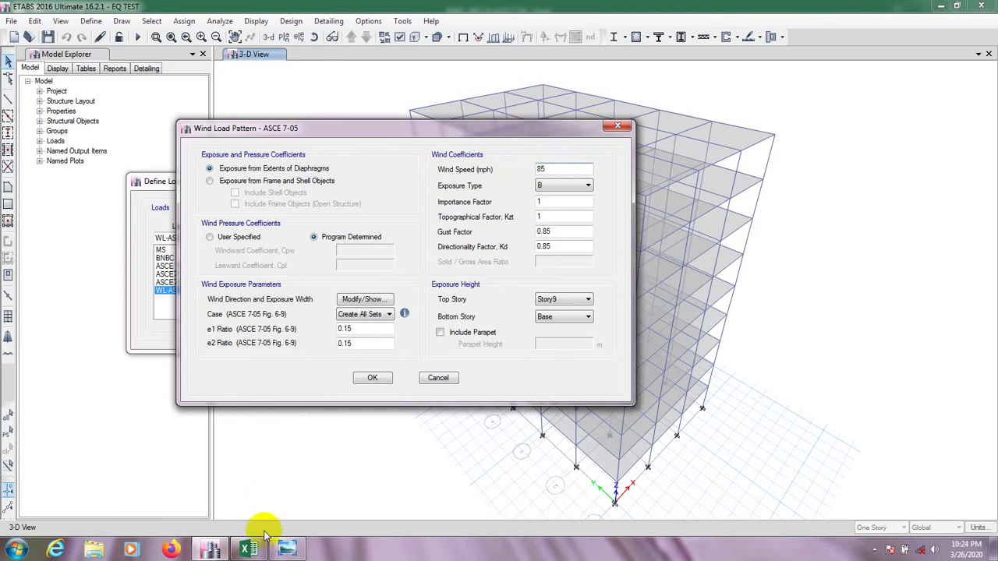
Compare the wind speed against the Excel wind calculation workbook
click(250, 547)
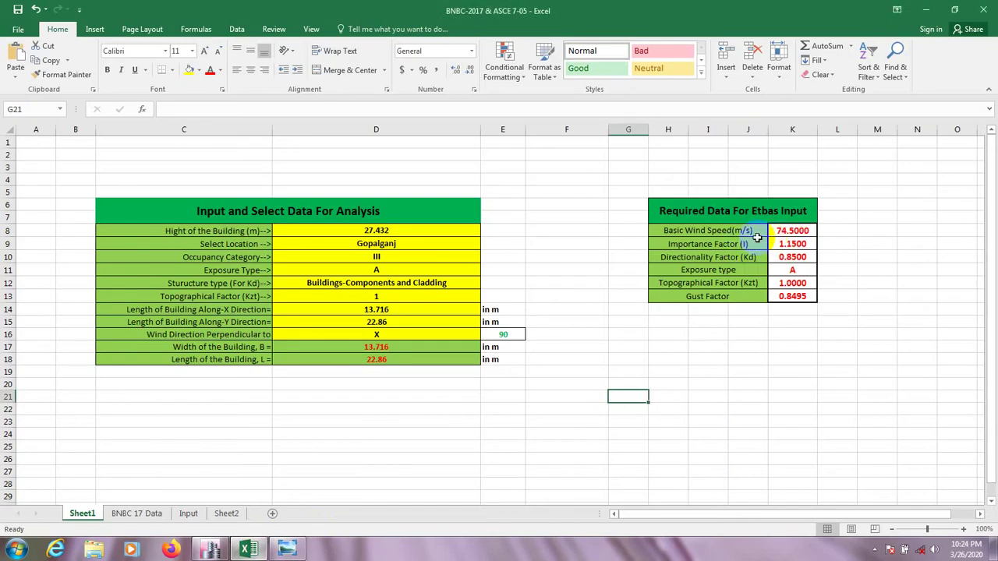
click(286, 550)
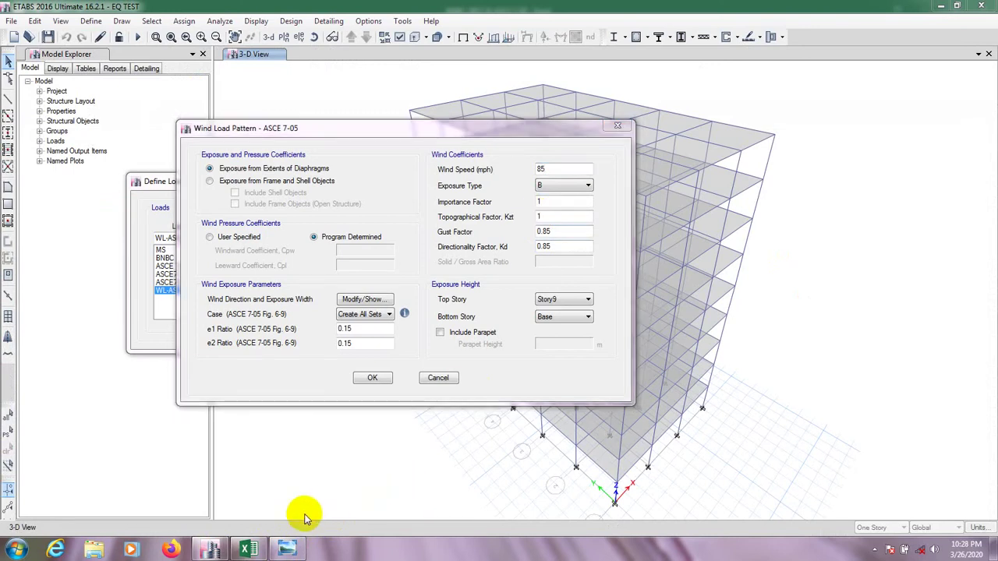
click(248, 550)
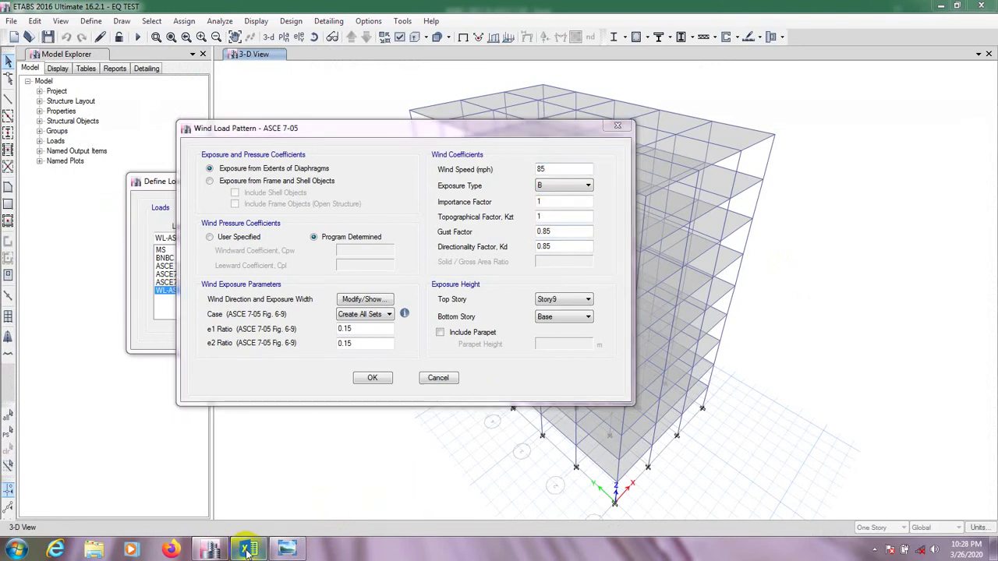
Relabel cell H8 from Basic Wind Speed (m/s) to Basic Wind Speed (mph)
click(756, 231)
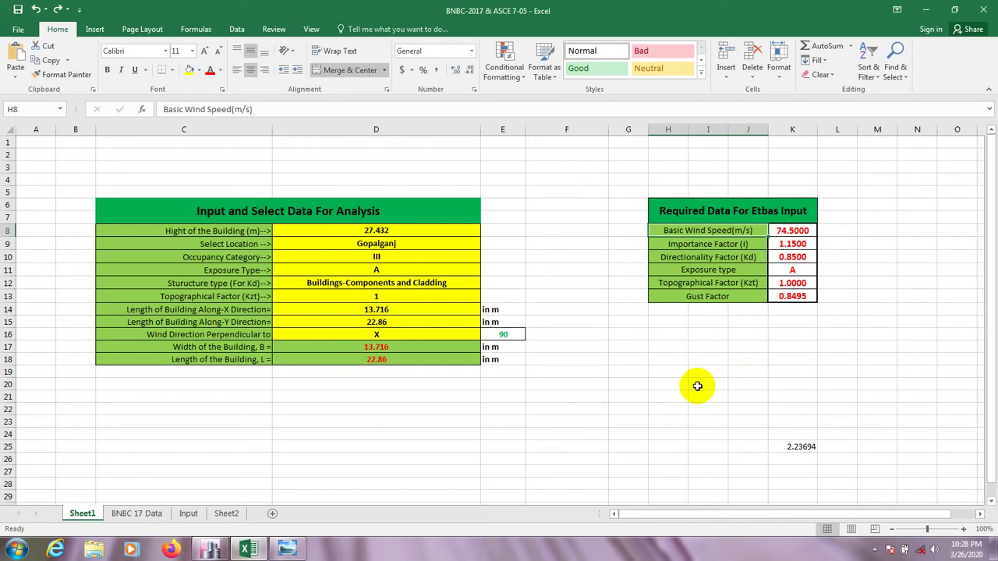
double_click(757, 231)
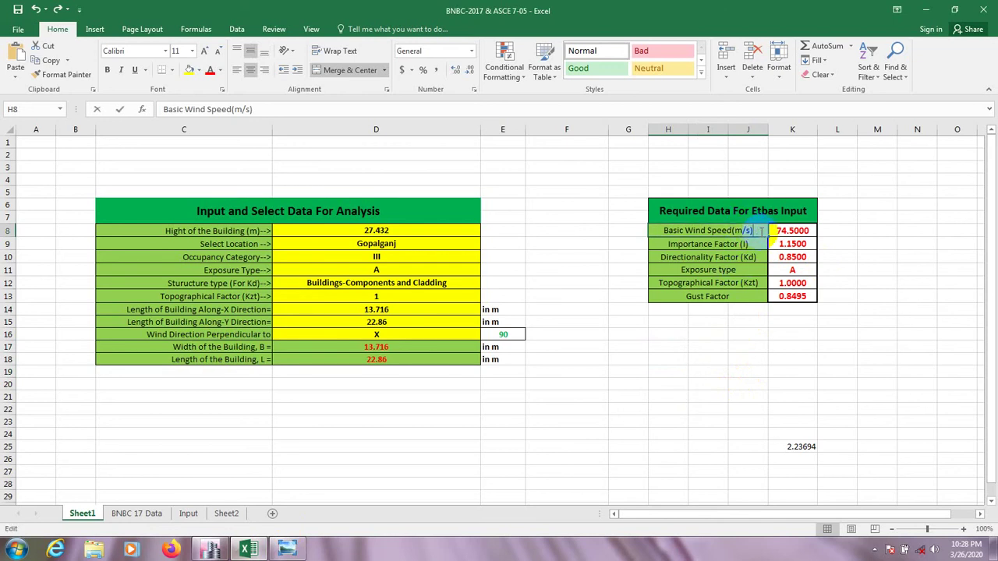
key(BackSpace)
key(BackSpace)
key(BackSpace)
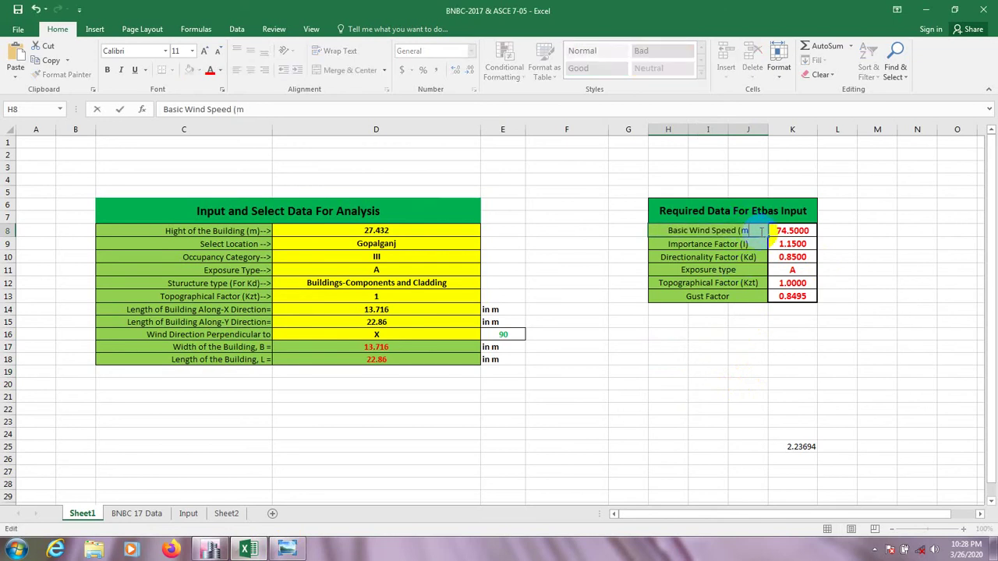
text(ph))
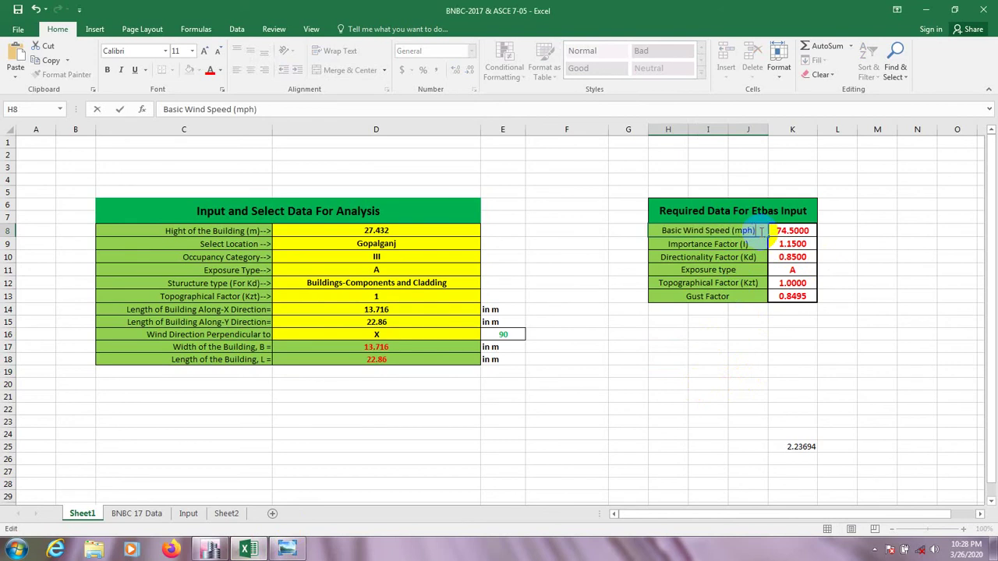
click(748, 392)
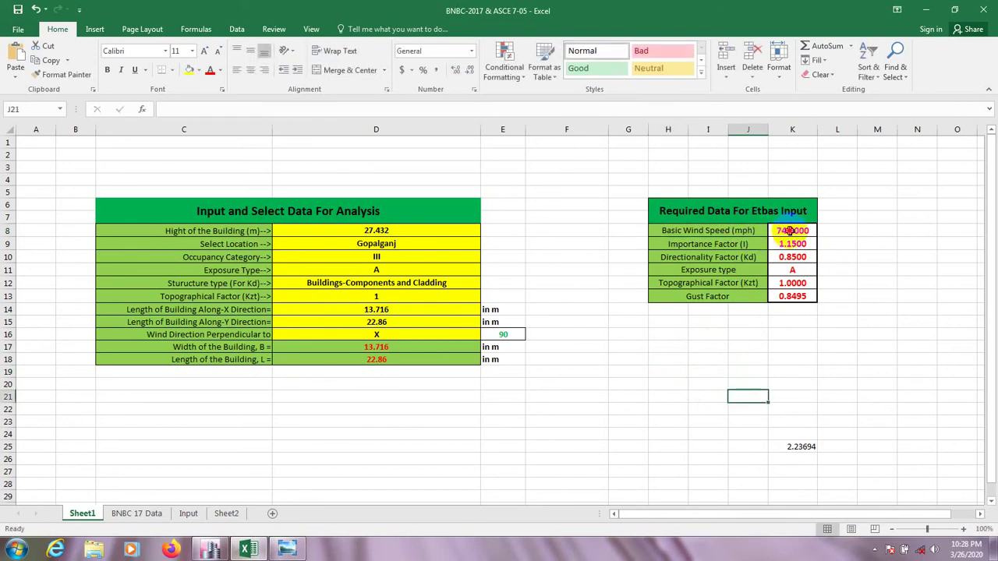
Wrap the K8 VLOOKUP formula and multiply it by 2.23694 to give 166.6520 mph
double_click(791, 230)
click(698, 231)
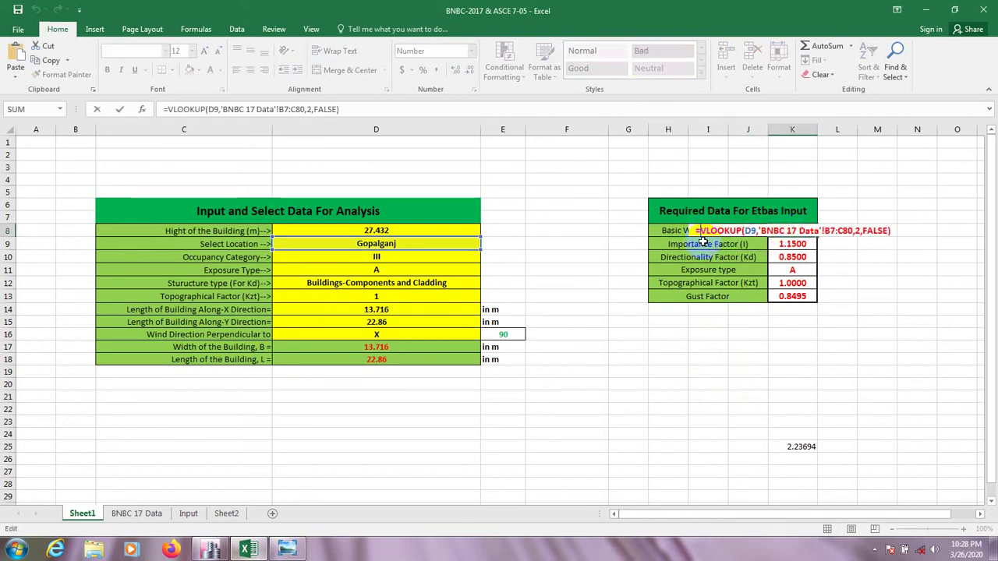
text(()
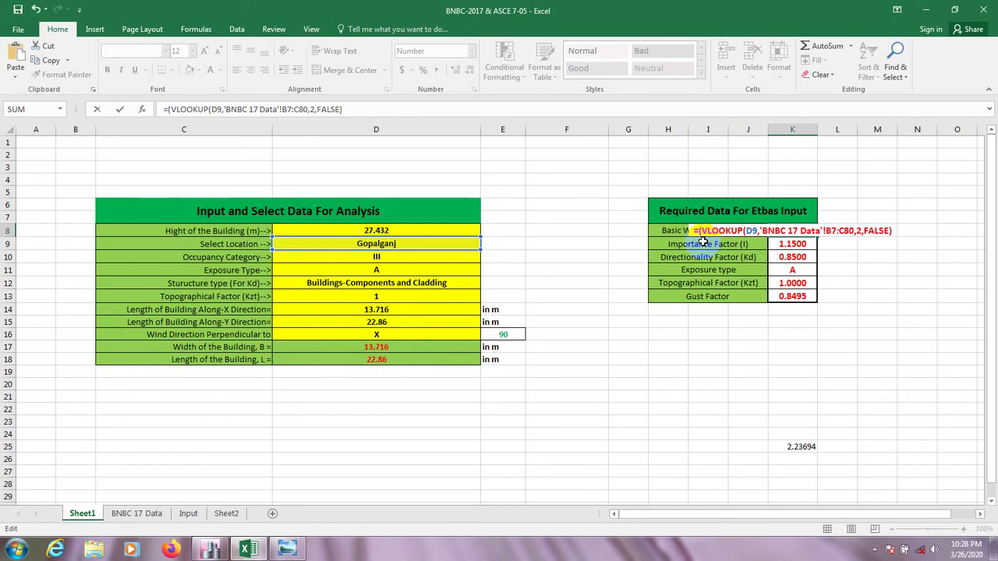
click(893, 232)
text())
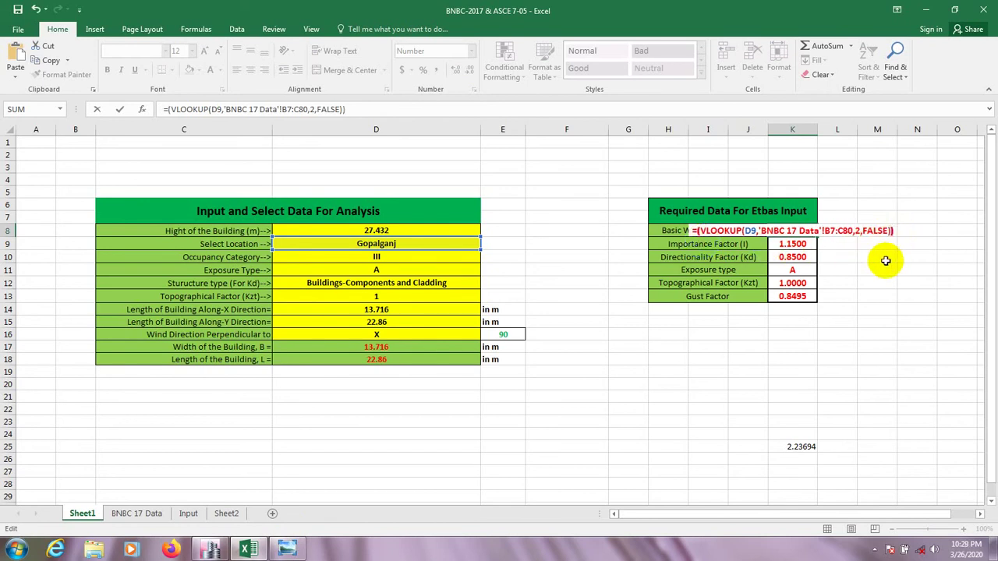
text(*)
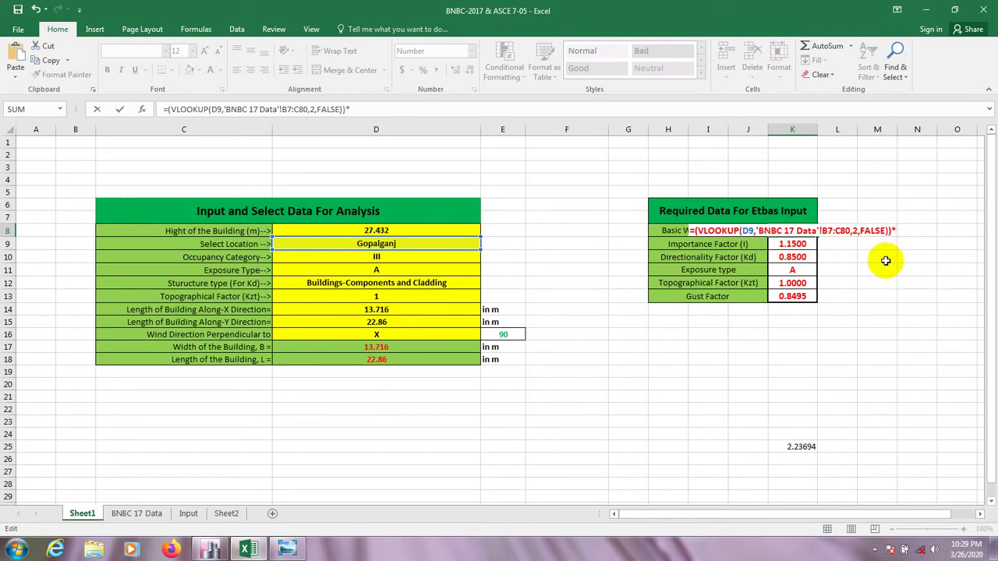
text(2.)
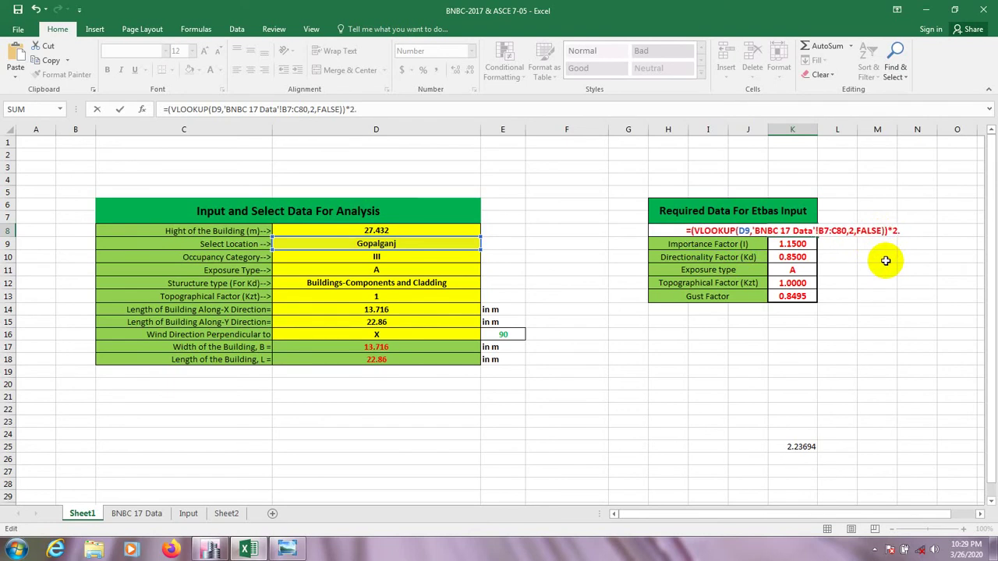
text(23)
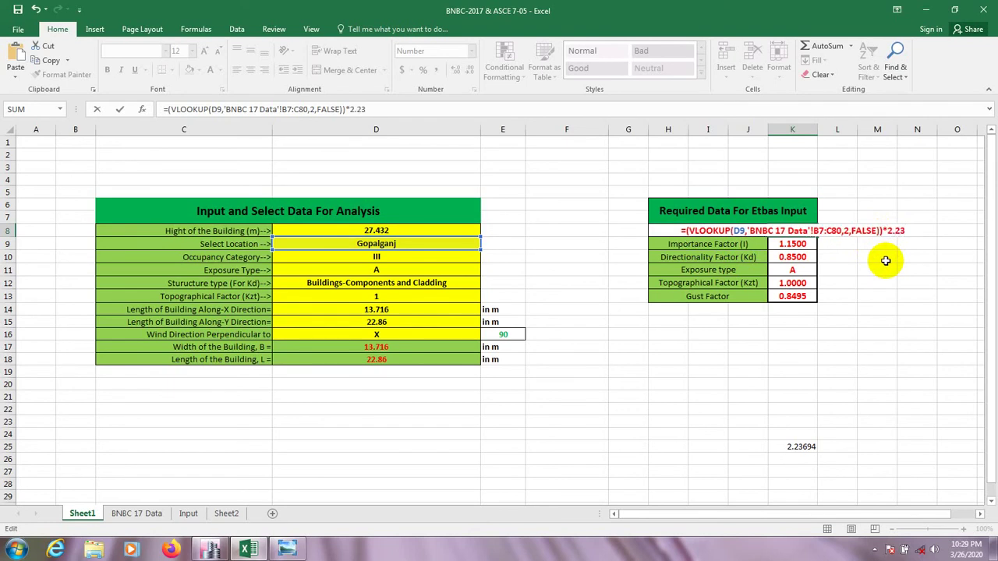
text(6)
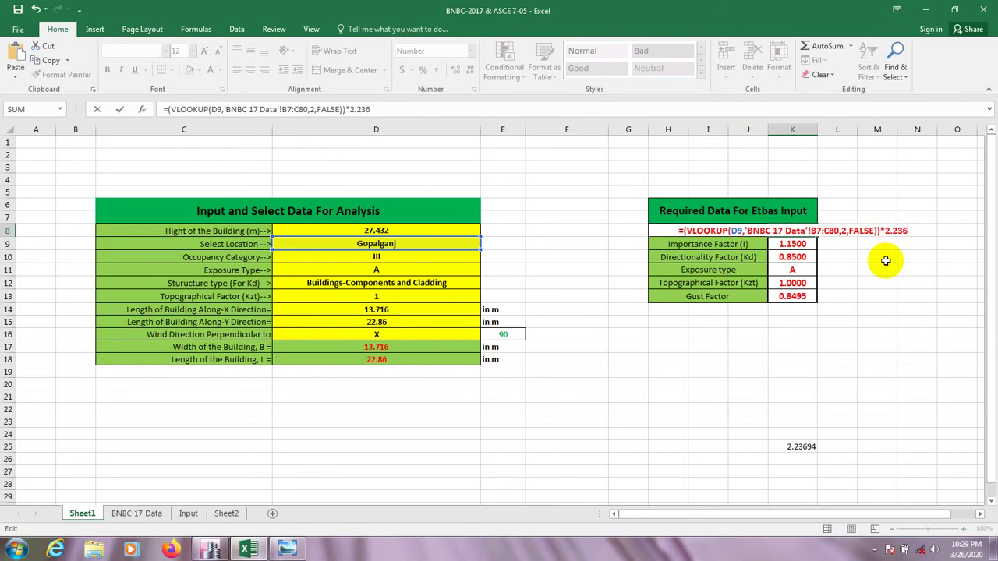
text(9)
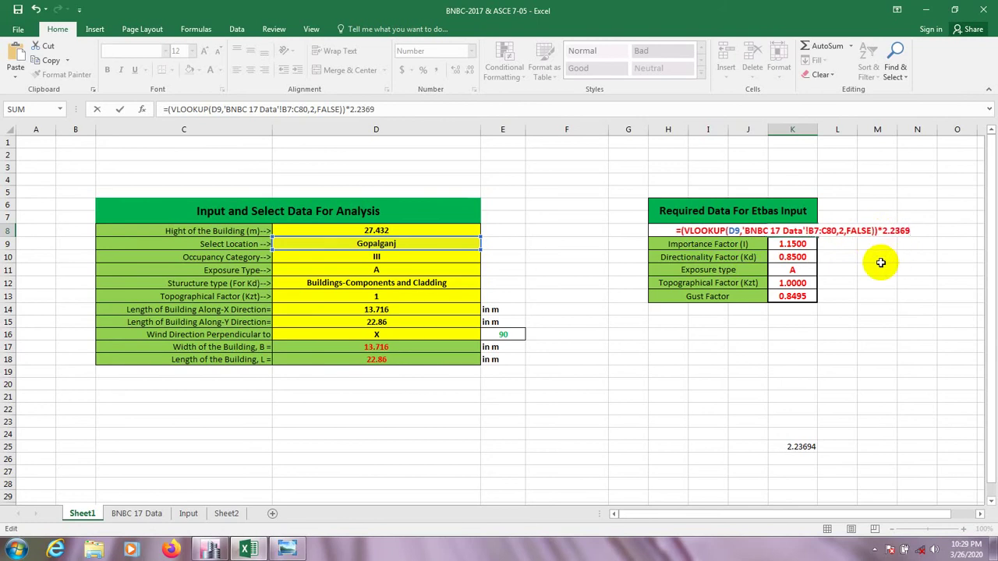
text(4)
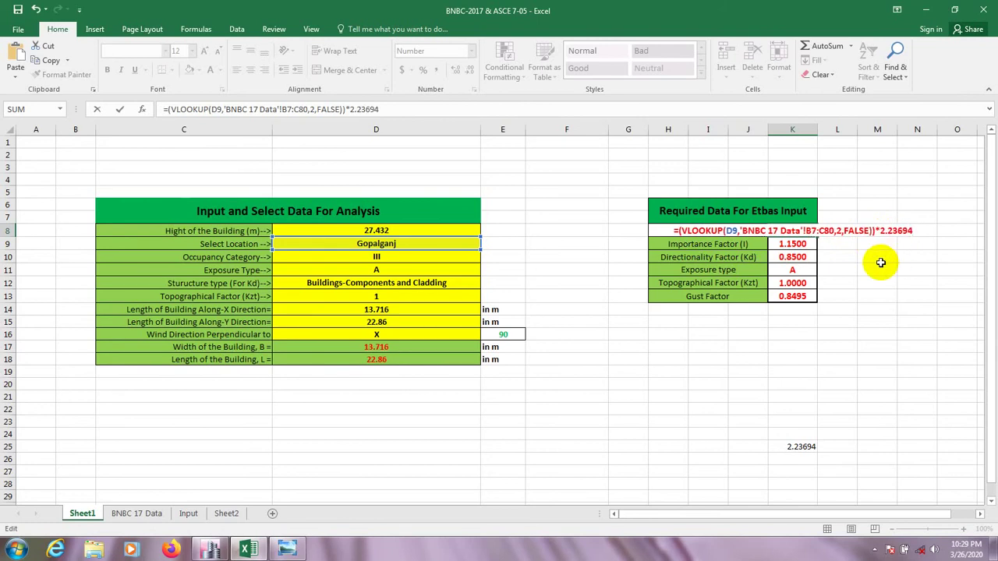
key(Return)
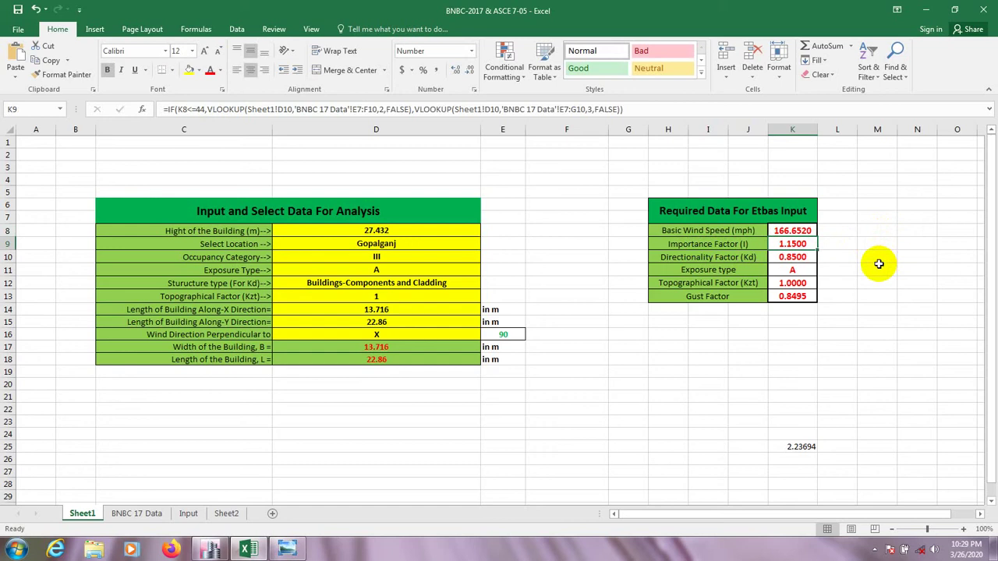
click(737, 411)
Confirm K8 reads 166.6520 and compare it with the ETABS wind settings
click(796, 233)
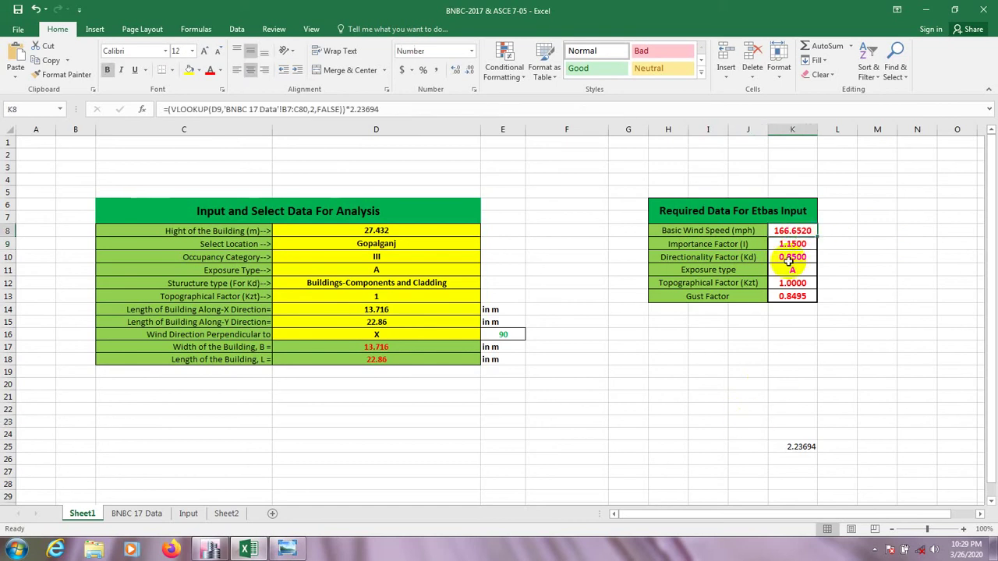
click(754, 359)
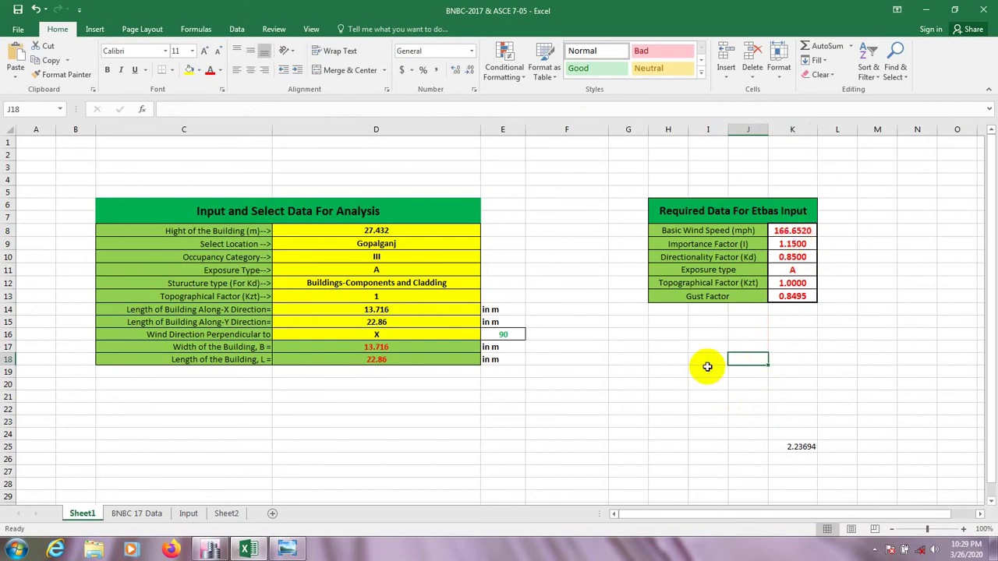
click(209, 550)
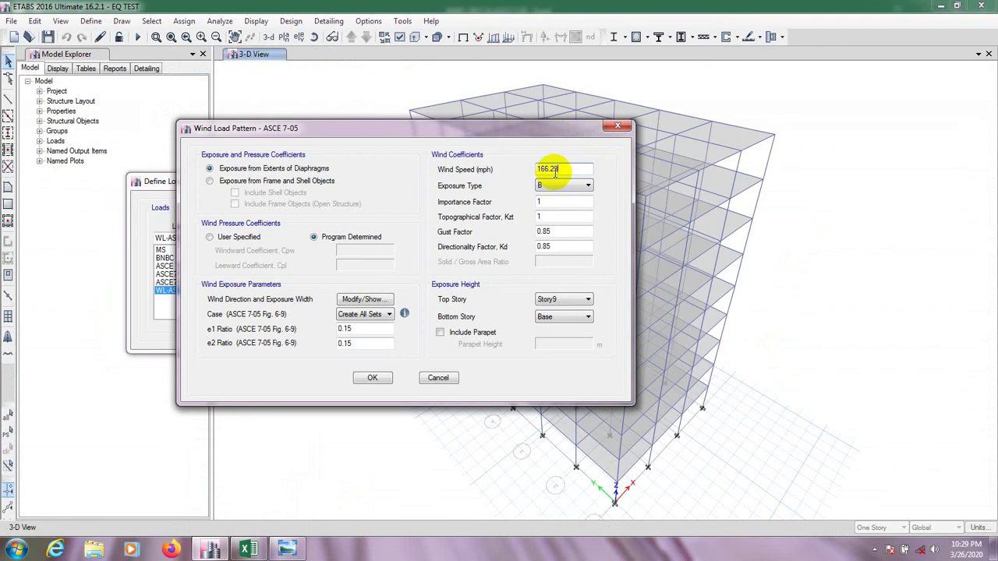
click(250, 550)
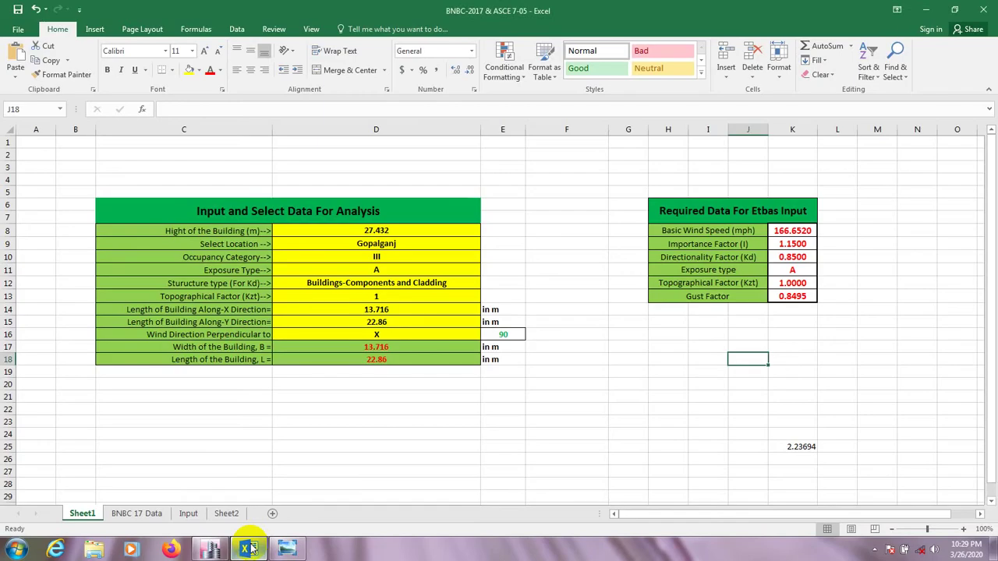
Enter 166.6520 mph as the ETABS wind speed and check exposure options against Excel
click(210, 550)
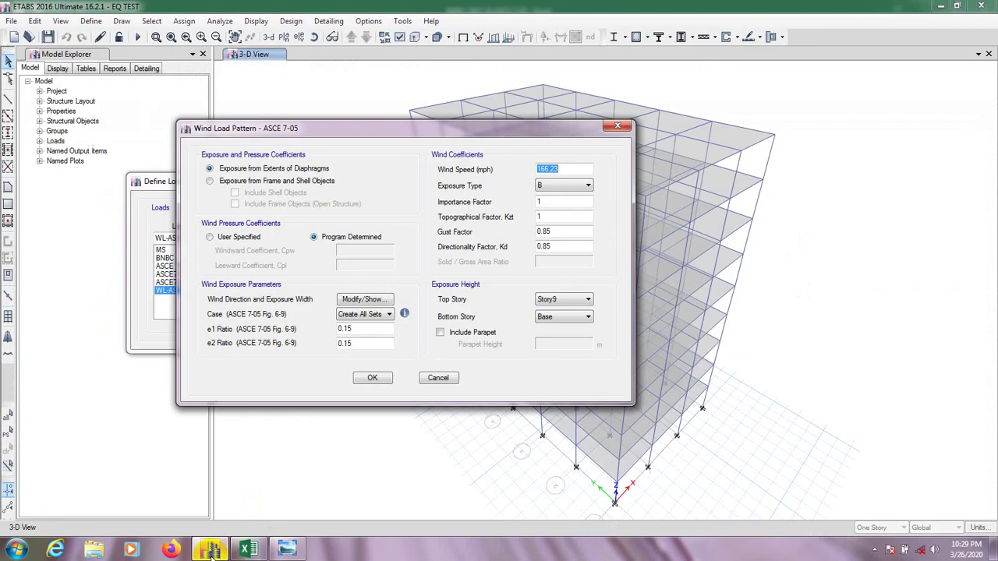
click(577, 170)
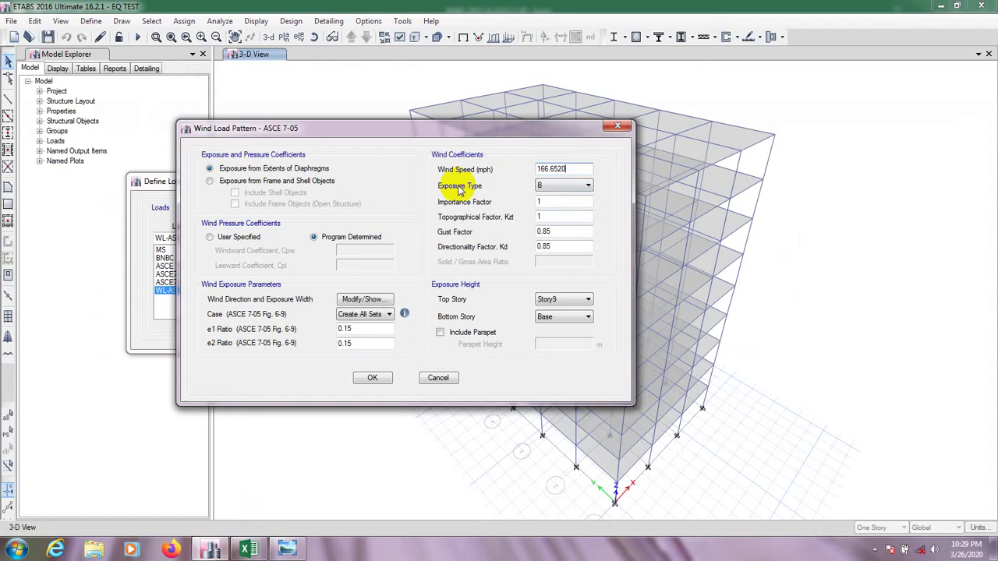
click(550, 186)
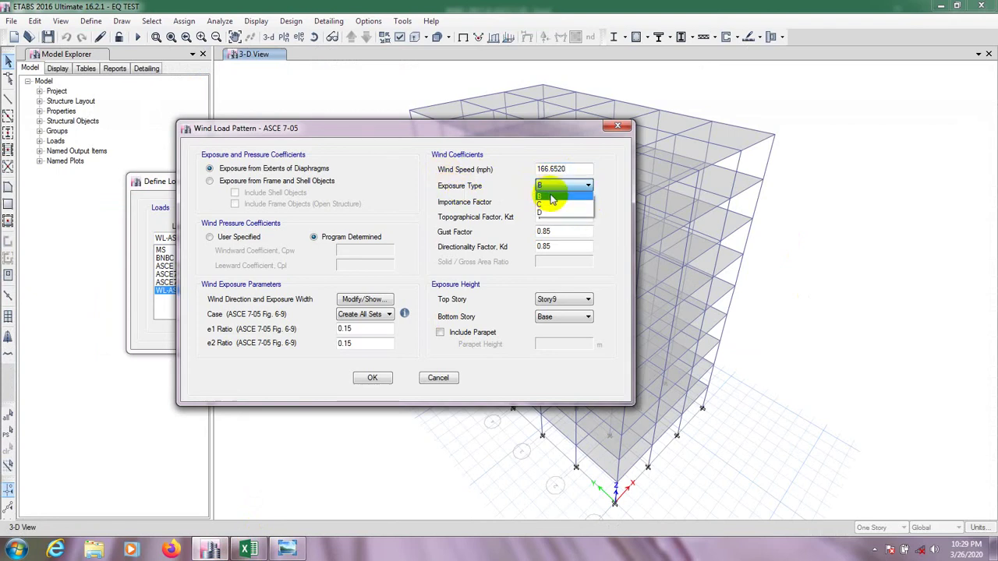
click(248, 550)
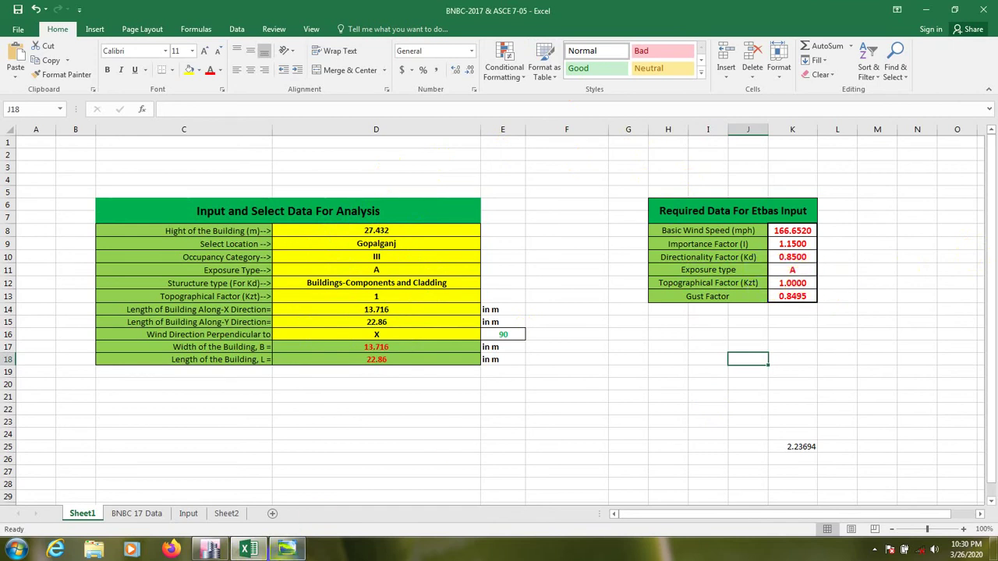
Keep the wind pattern's exposure type at B
click(218, 550)
click(577, 186)
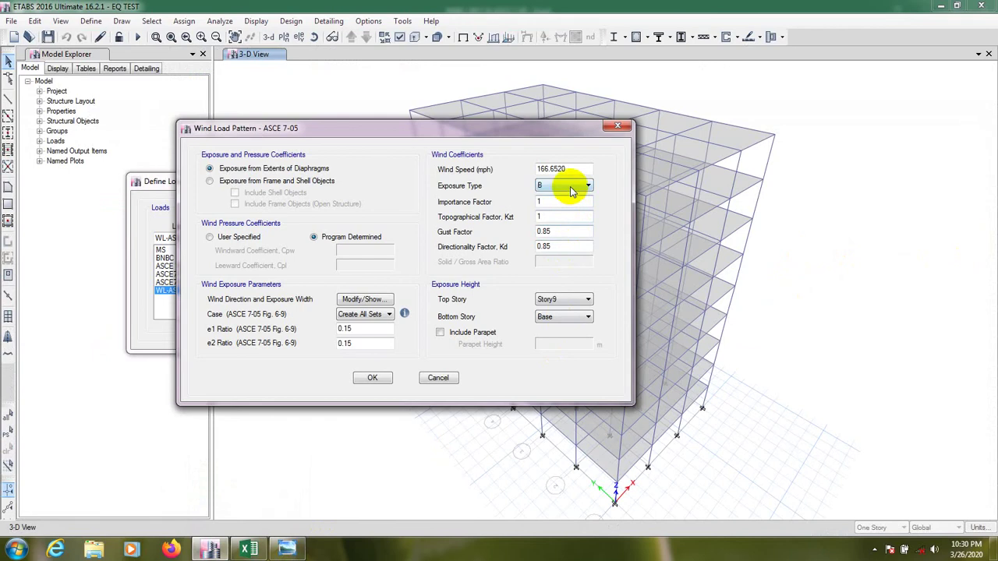
click(552, 197)
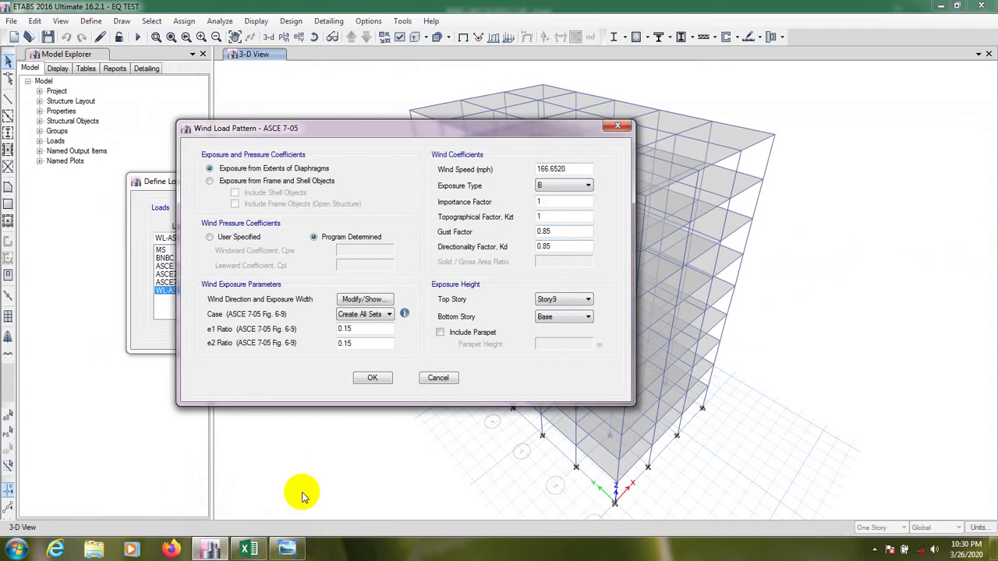
Replace the importance factor 1 with 1.15, taken from the Excel sheet
click(249, 550)
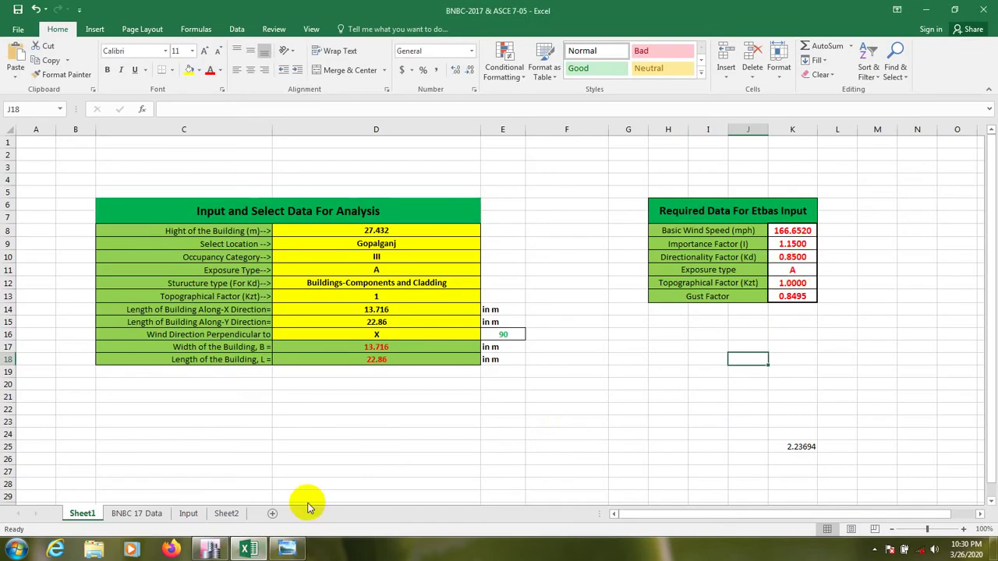
click(208, 552)
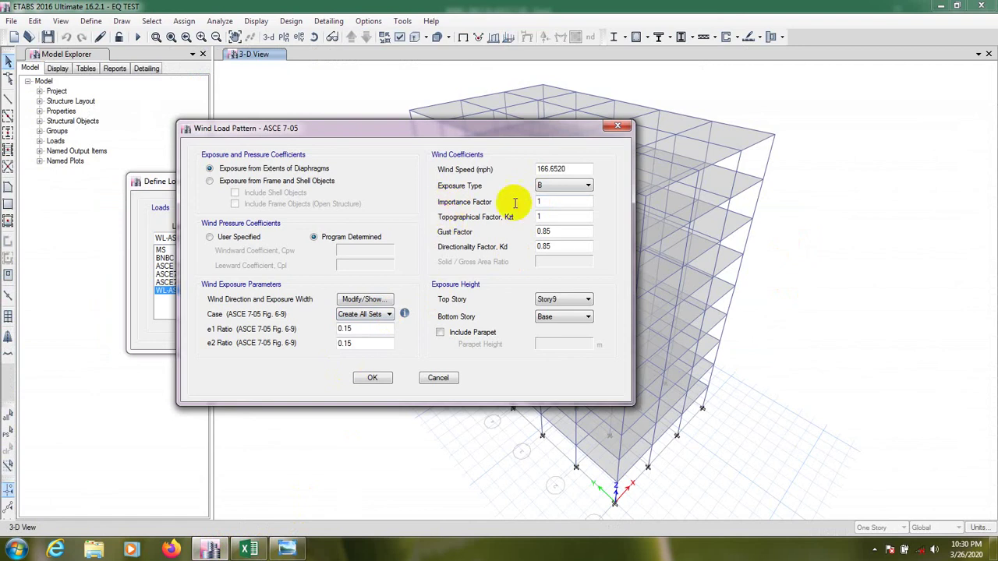
double_click(546, 202)
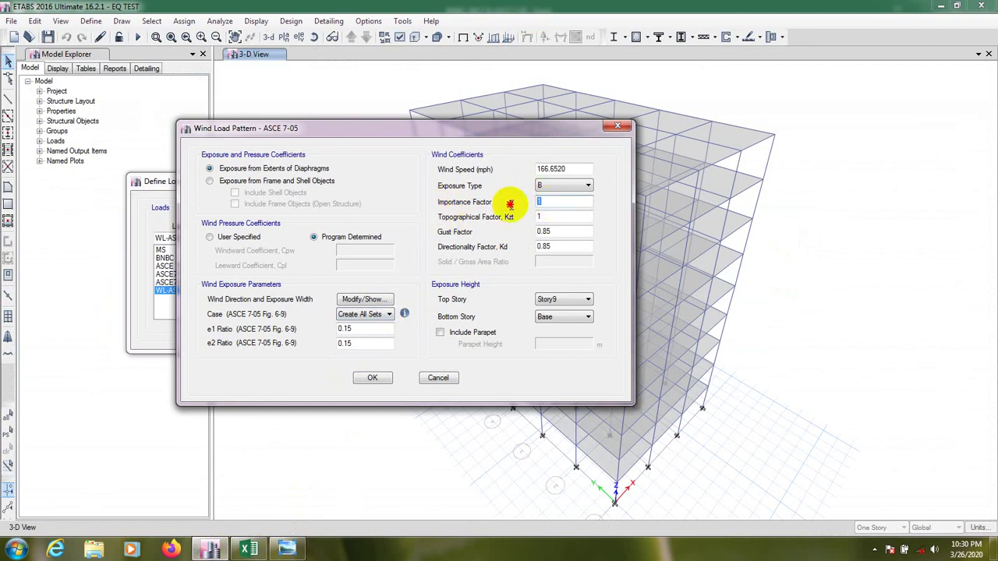
click(248, 550)
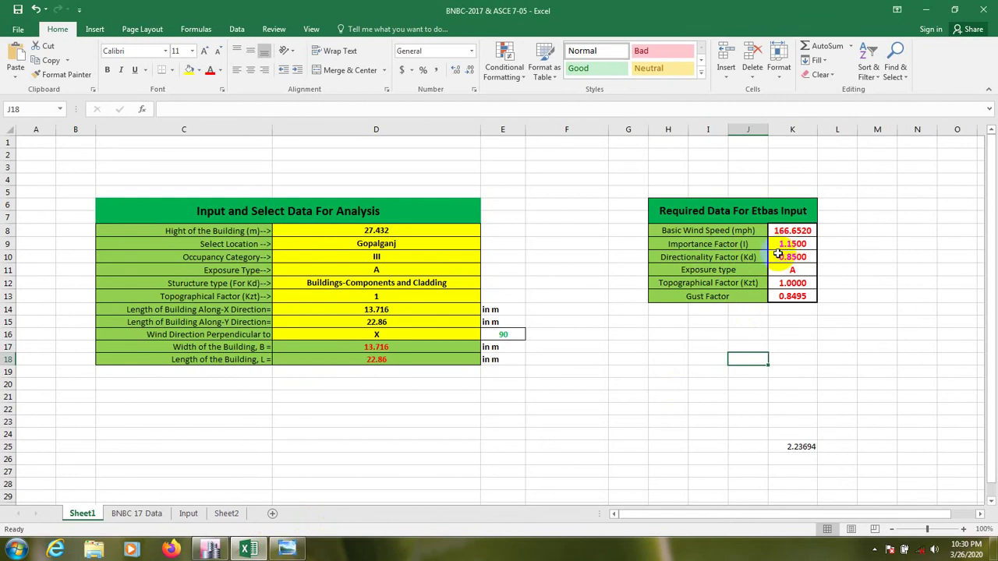
click(209, 549)
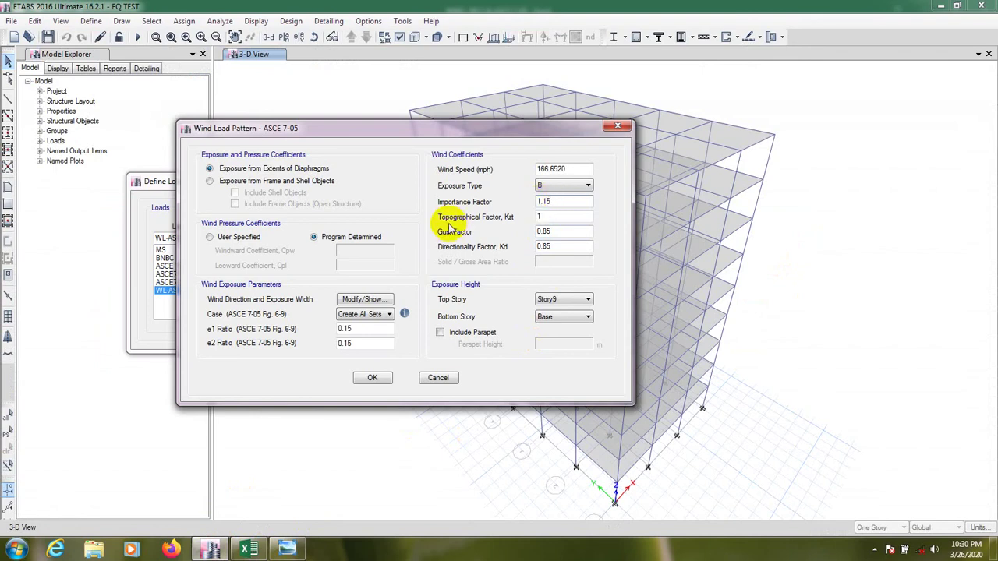
Enter gust factor 0.8495 from the Excel sheet
double_click(549, 216)
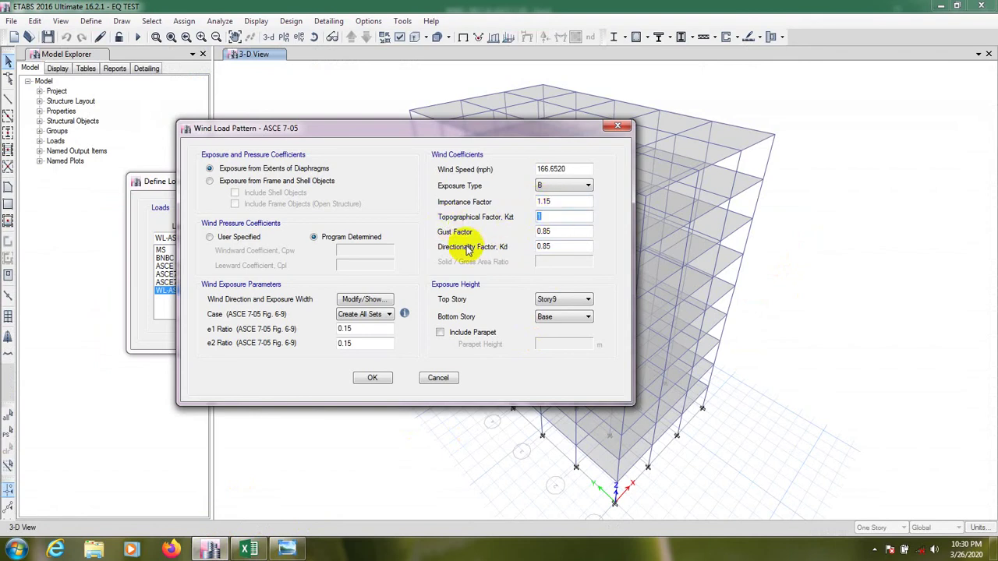
click(550, 231)
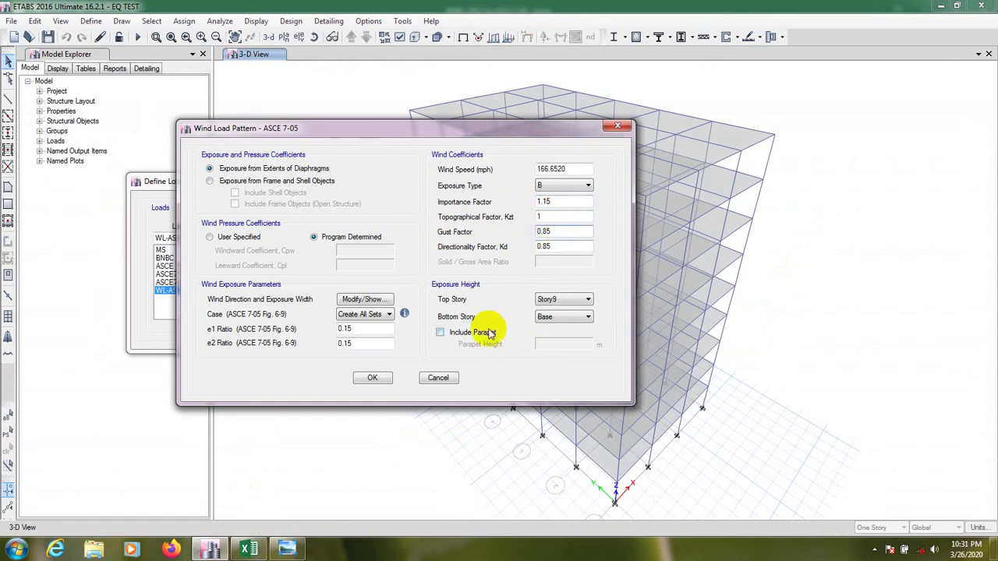
click(260, 551)
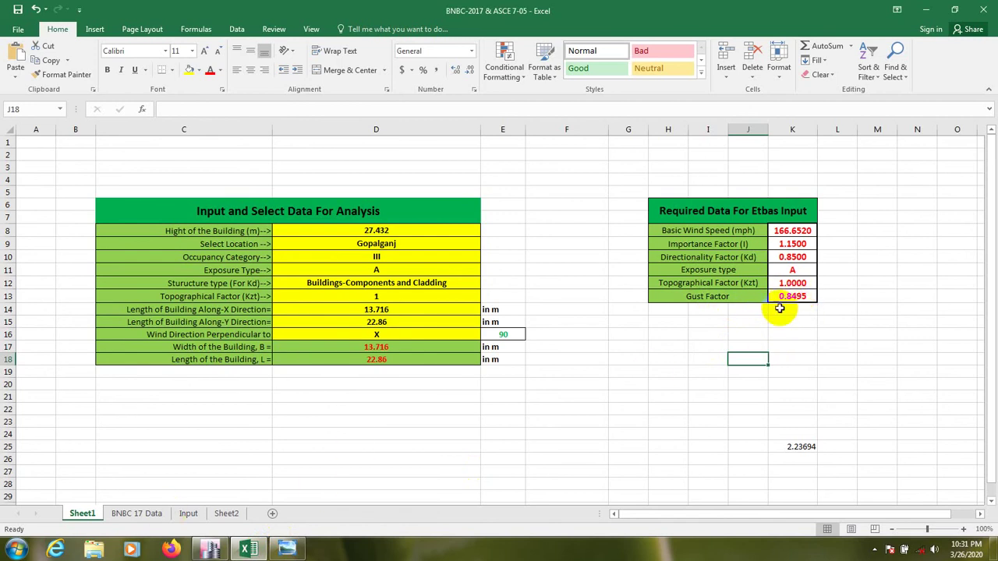
click(209, 548)
click(555, 233)
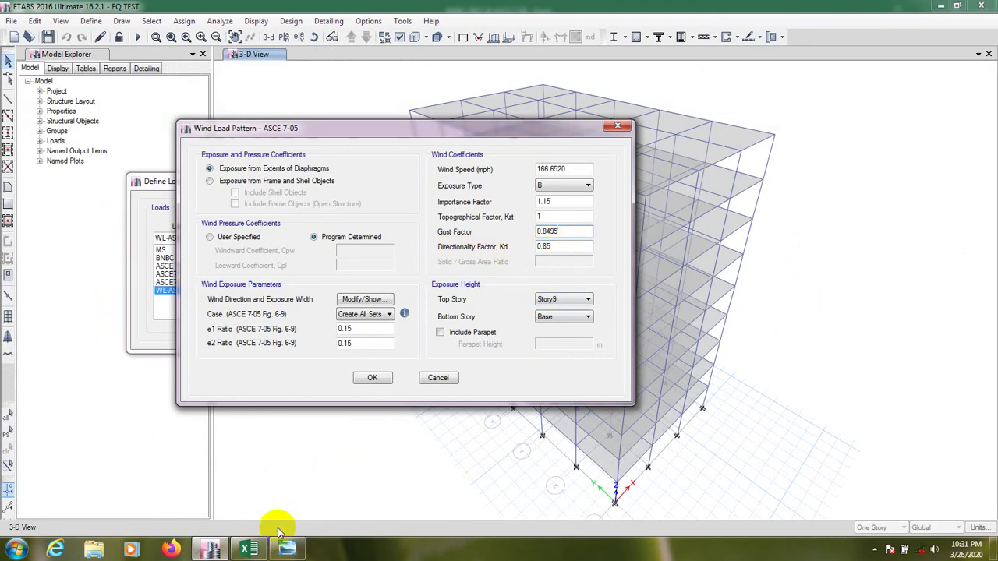
click(250, 550)
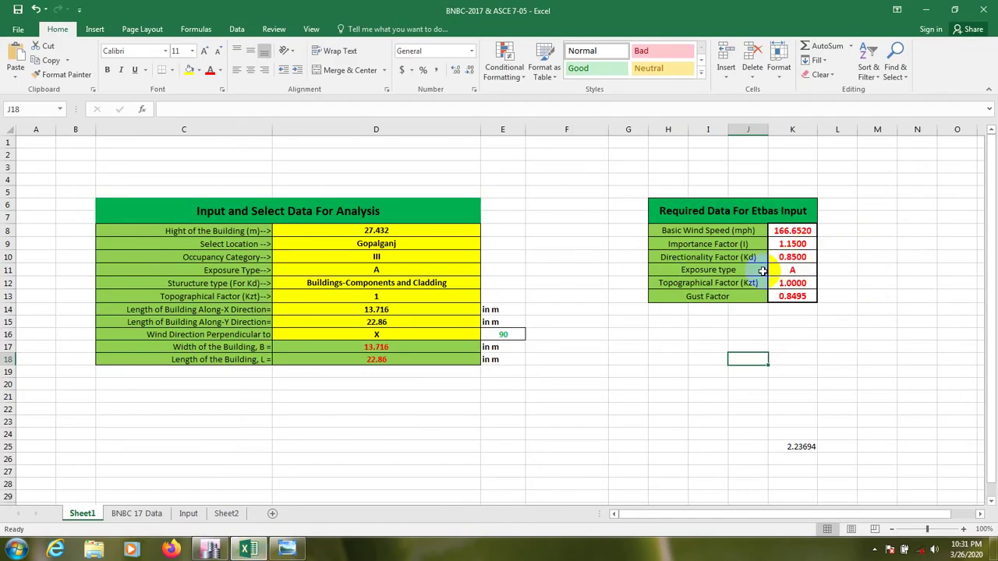
click(212, 550)
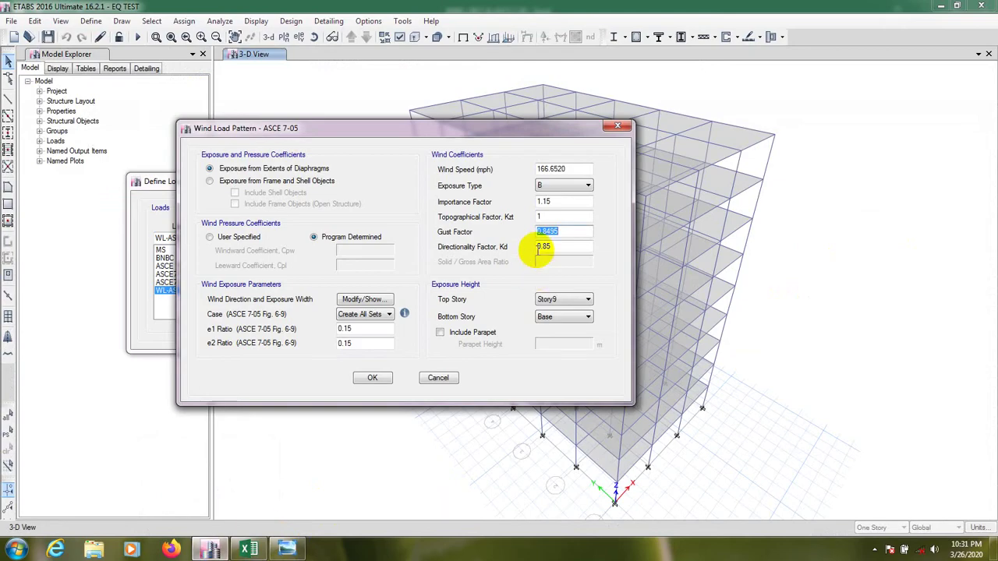
Leave directionality factor 0.85 and e1 and e2 ratios at 0.15 unchanged
click(575, 246)
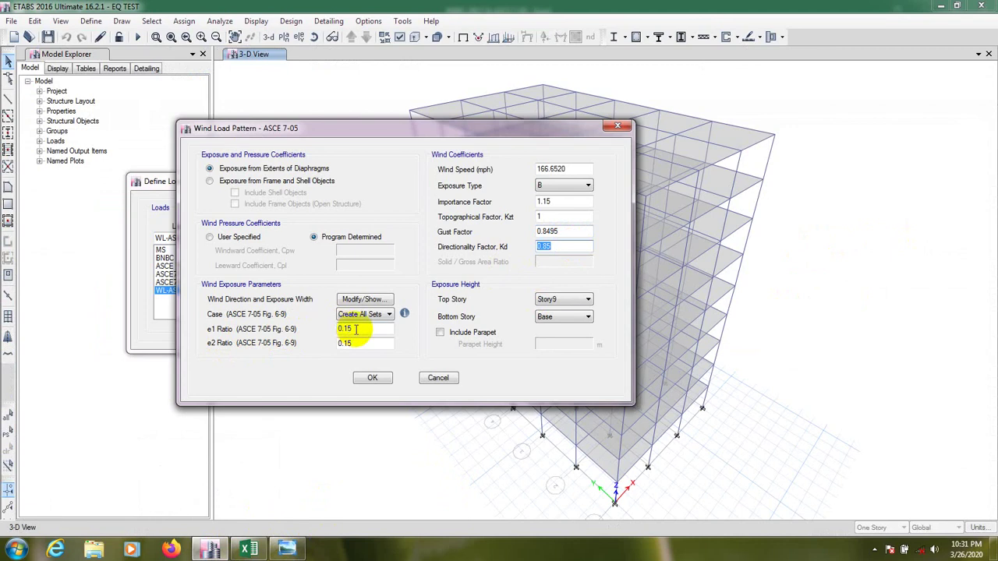
click(347, 329)
click(340, 344)
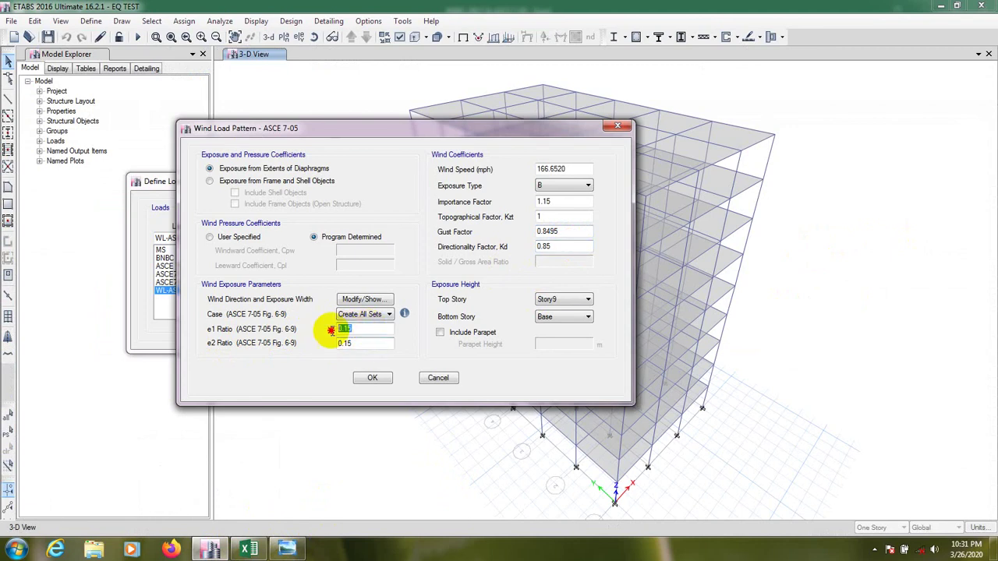
click(316, 343)
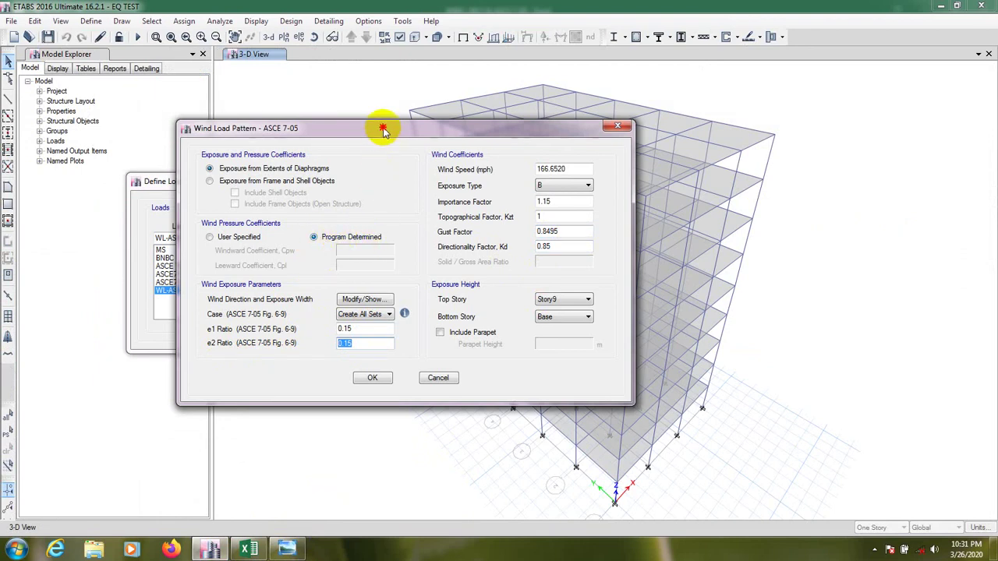
Apply wind from bottom story Story1 to top story Story9 and set parapet height 1 m
drag(383, 128, 400, 110)
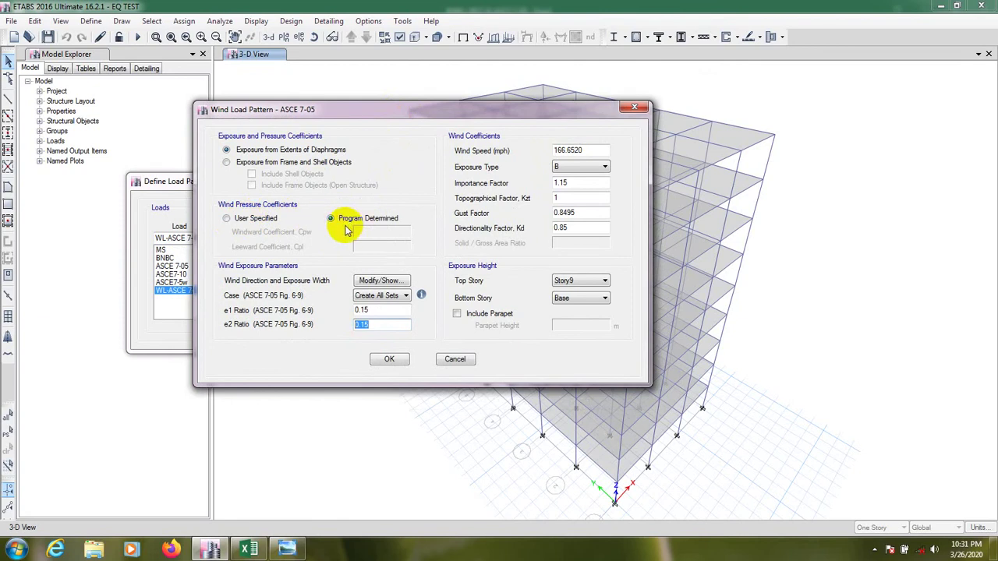
drag(443, 110, 432, 109)
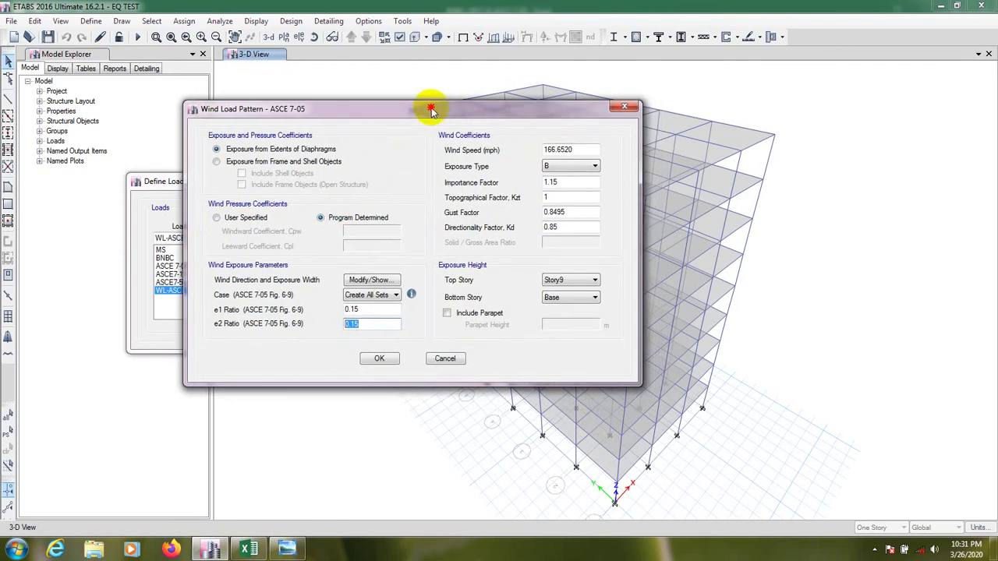
click(559, 297)
click(505, 285)
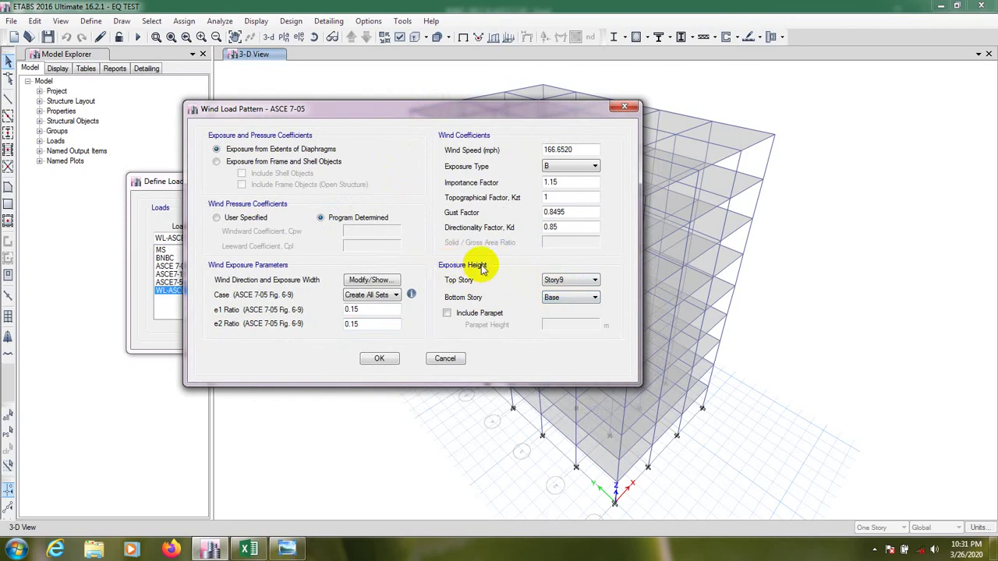
click(578, 297)
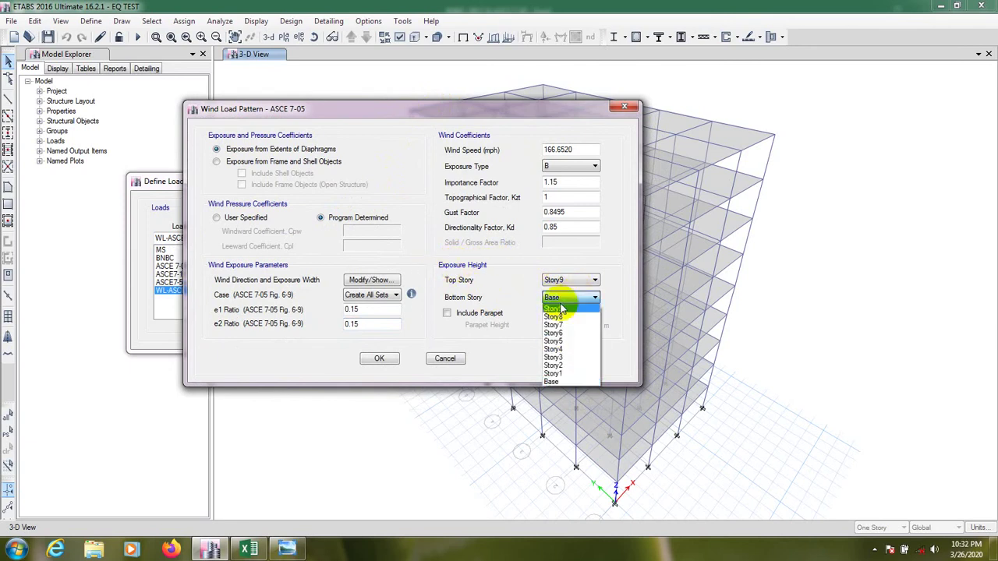
click(555, 375)
click(575, 281)
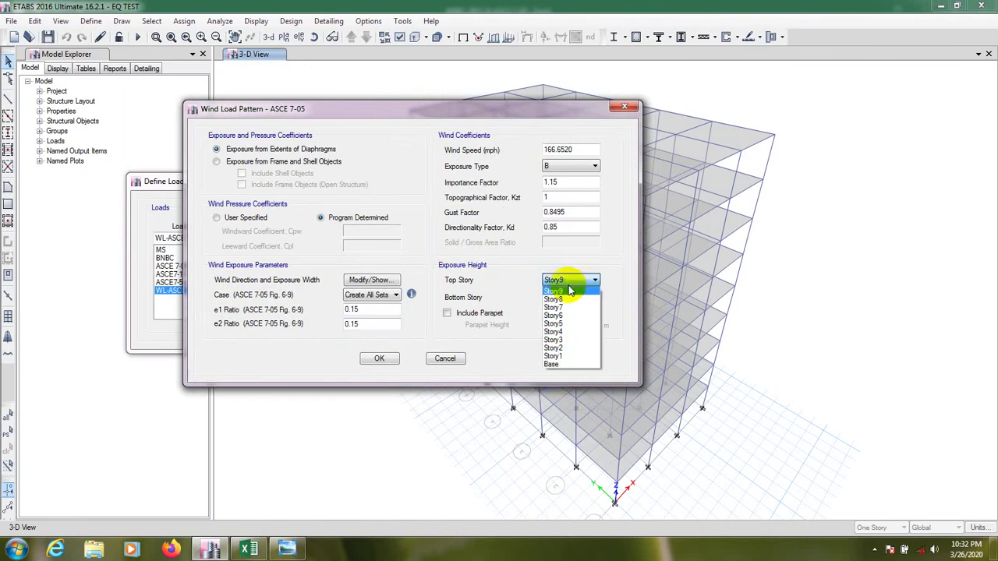
click(569, 292)
click(577, 297)
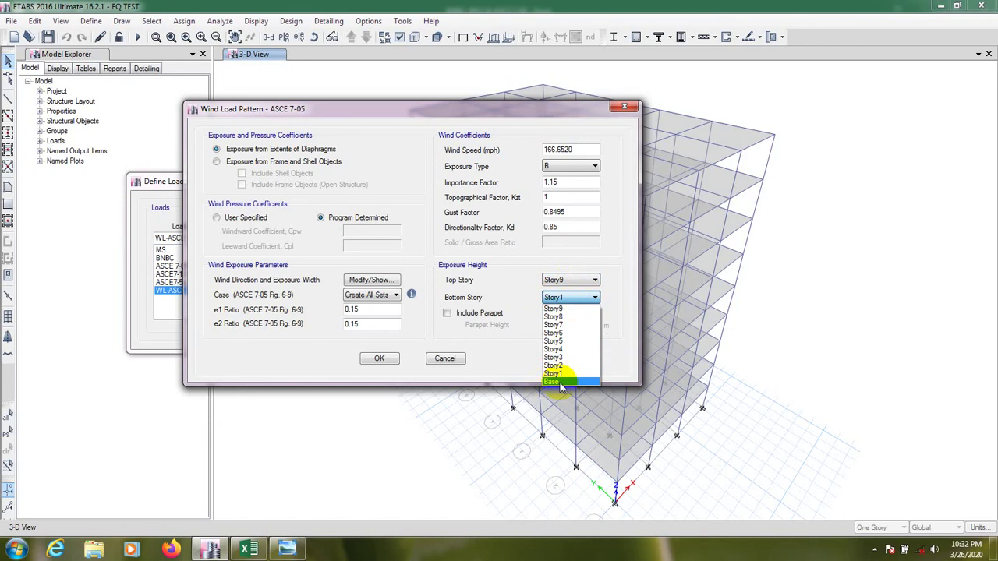
click(554, 373)
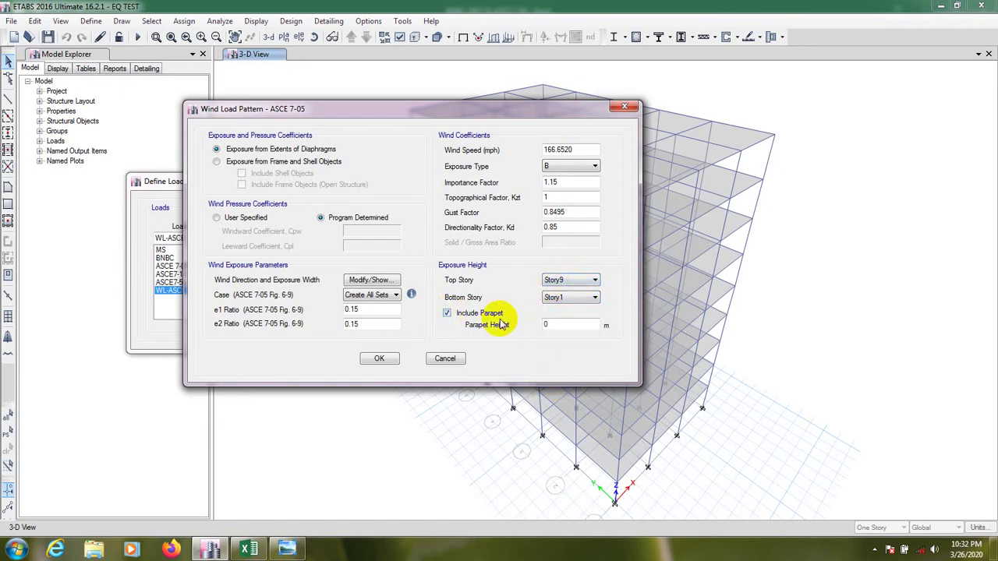
click(555, 324)
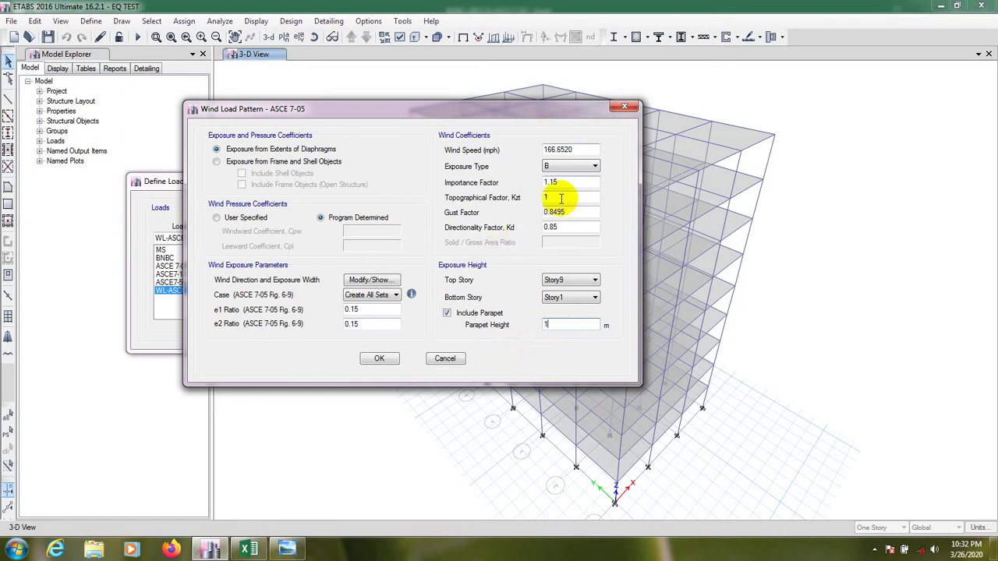
Review the per-story exposure widths at direction angle 0 and compare with the Excel sheet
click(369, 280)
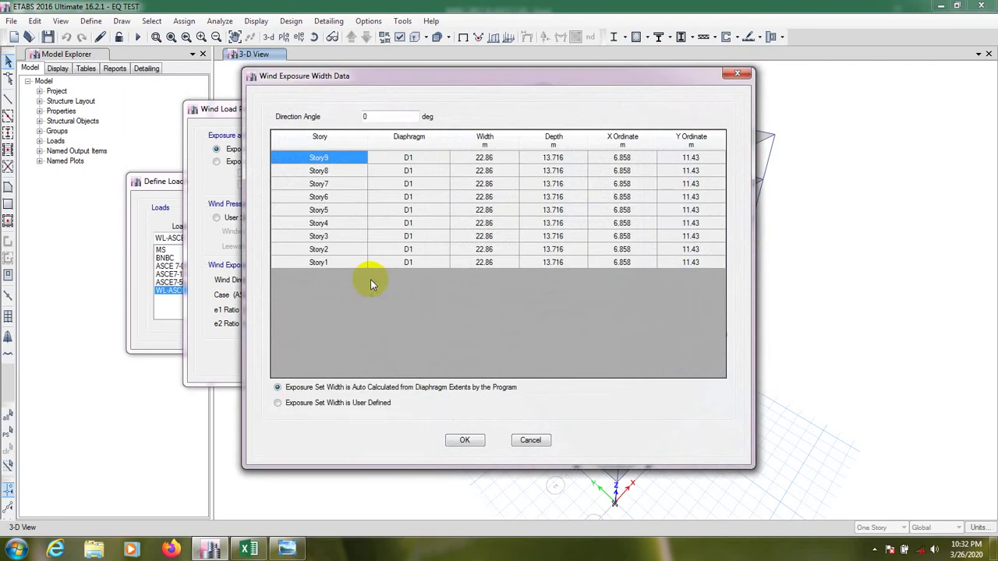
drag(474, 78, 506, 73)
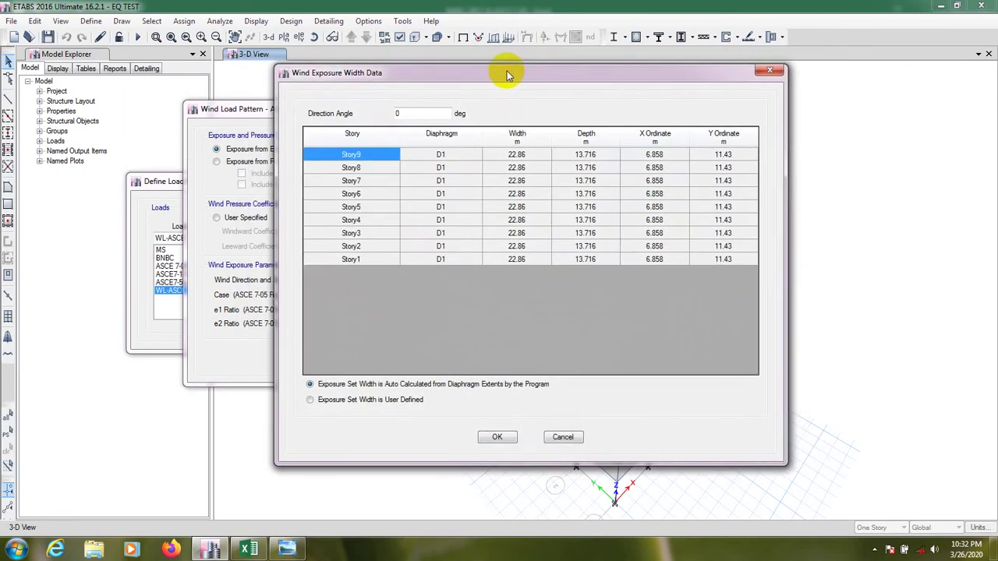
click(429, 111)
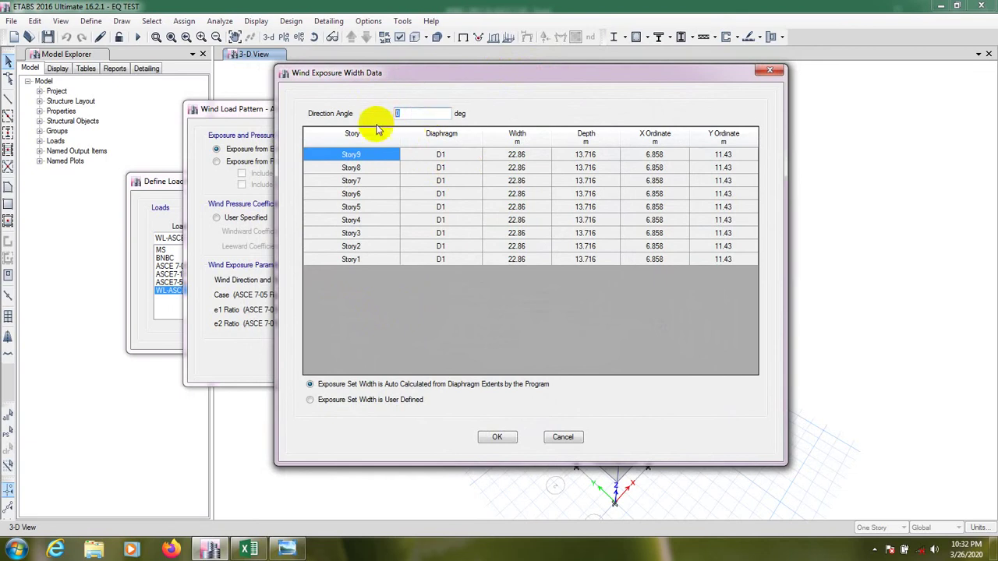
click(248, 549)
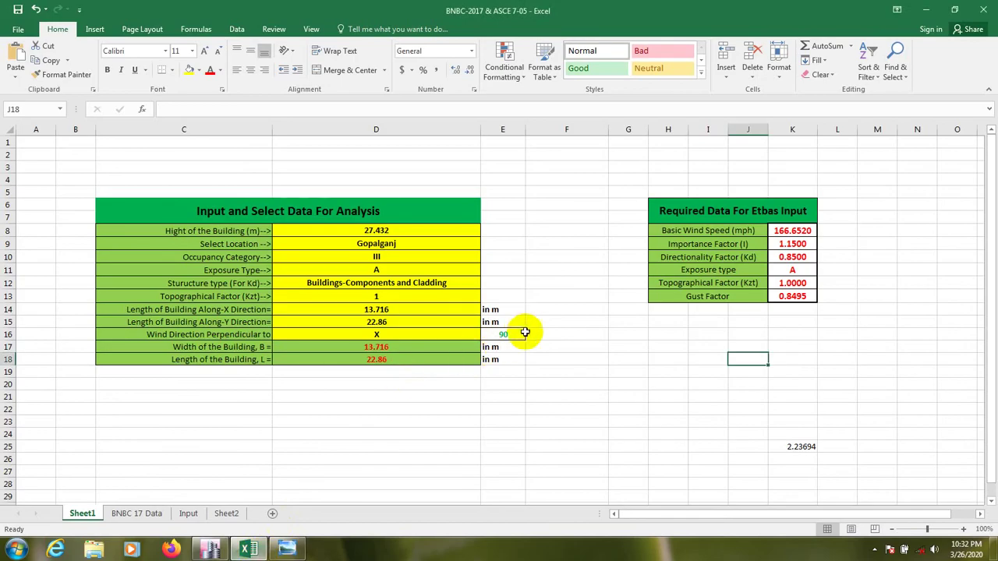
Set D16 to wind perpendicular to Y and check the resulting 0.8415 gust factor in K13
click(490, 407)
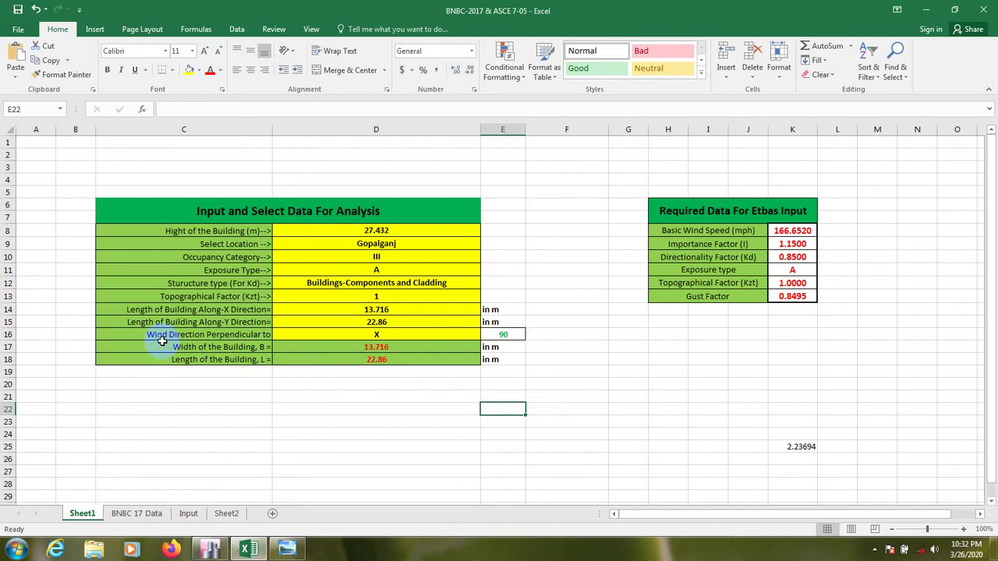
click(405, 334)
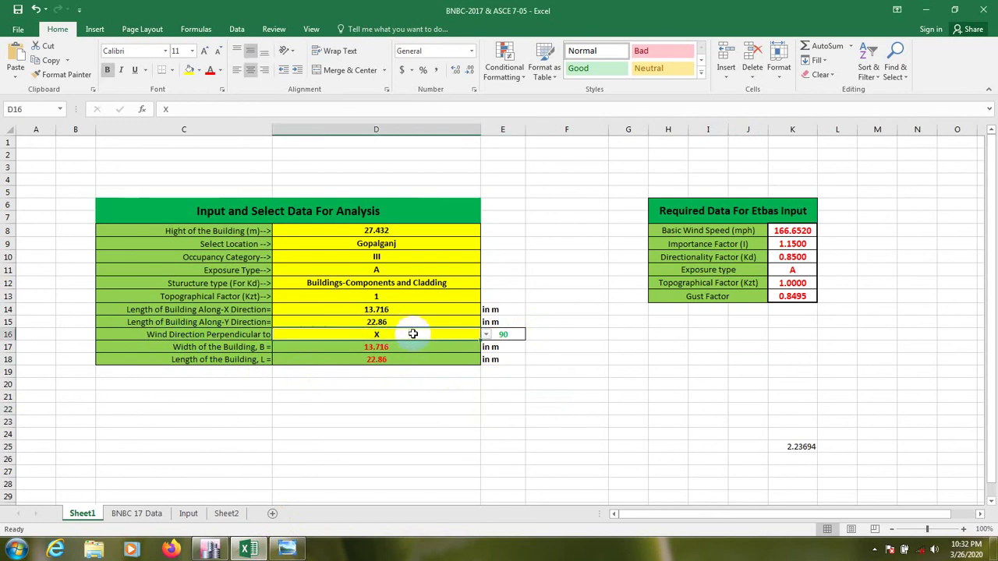
click(486, 336)
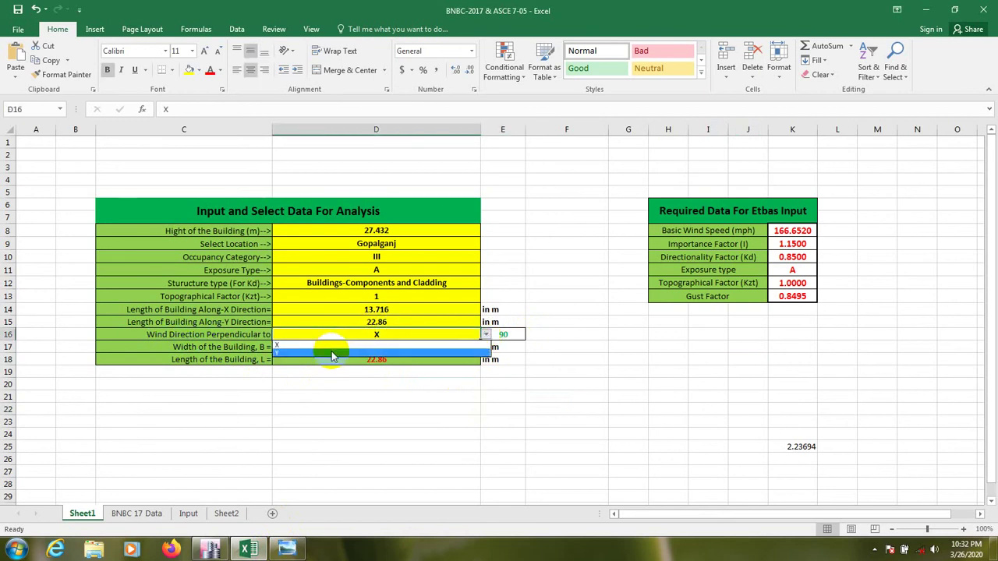
click(332, 354)
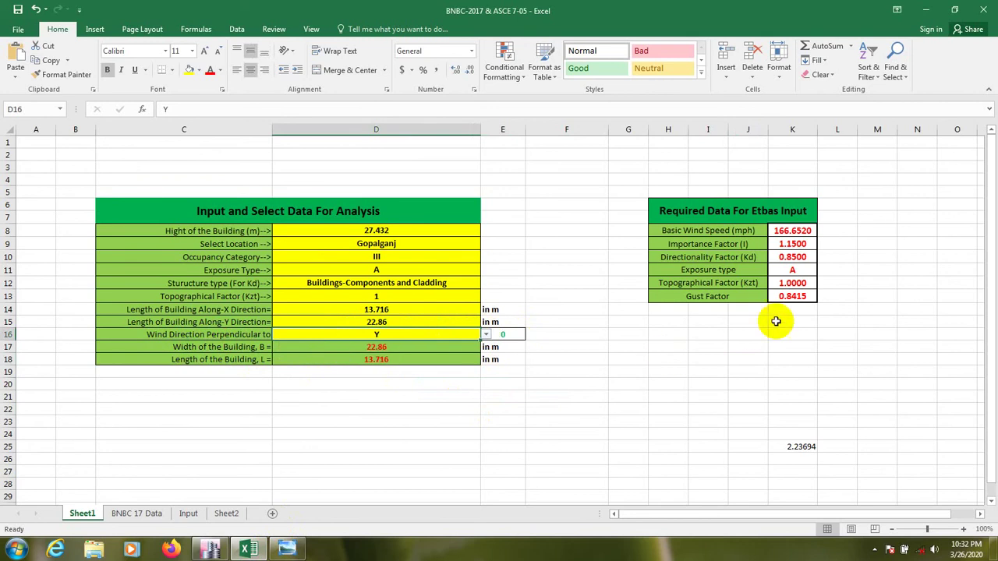
click(780, 298)
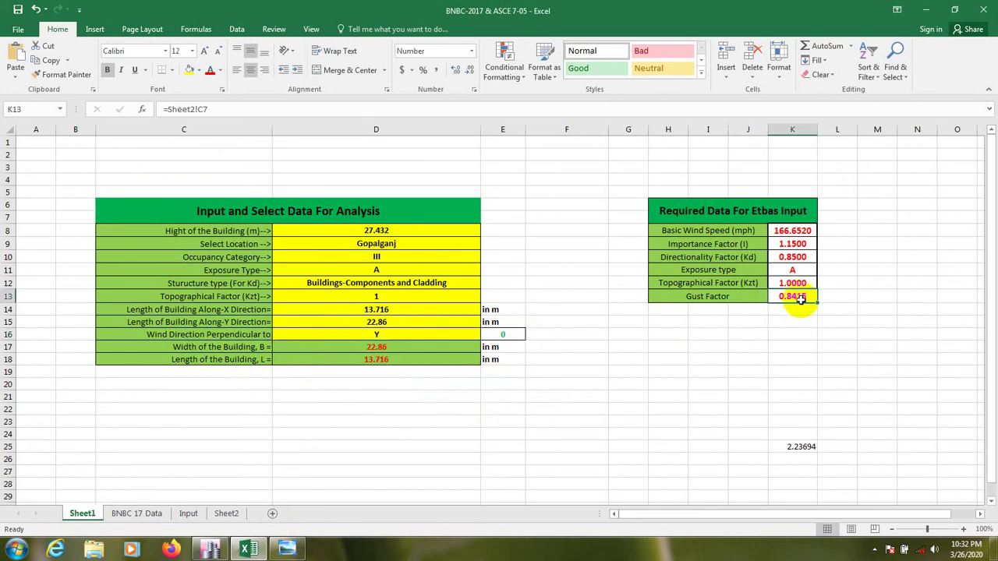
click(792, 334)
click(386, 333)
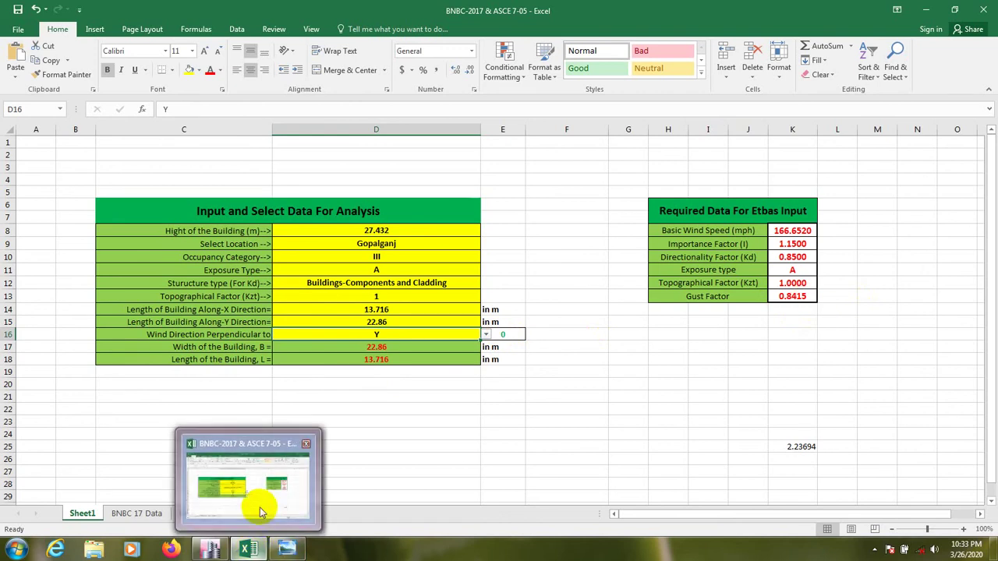
Recheck the 22.86 m by 13.716 m story exposure widths, then accept the ASCE 7-05 wind pattern
click(209, 549)
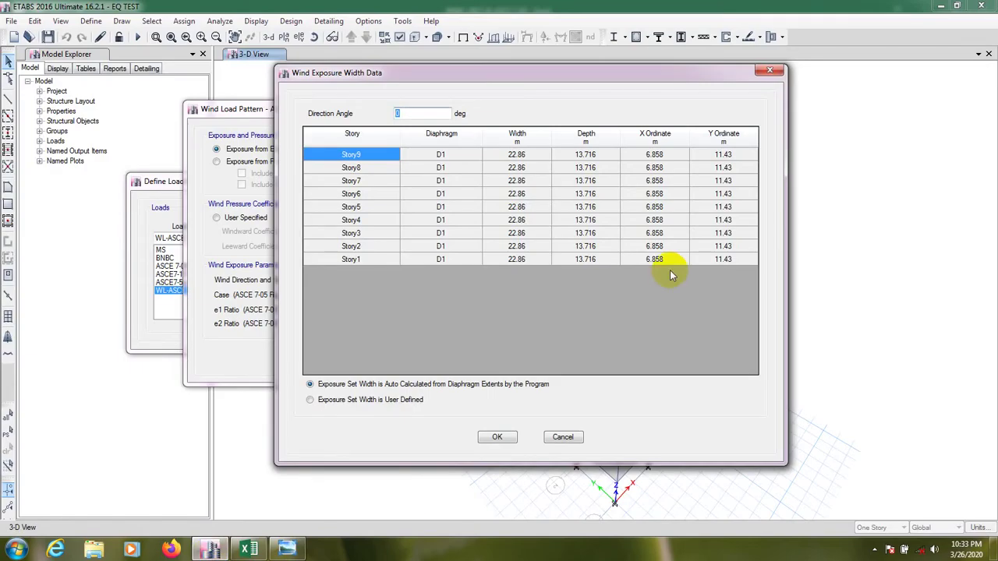
click(566, 439)
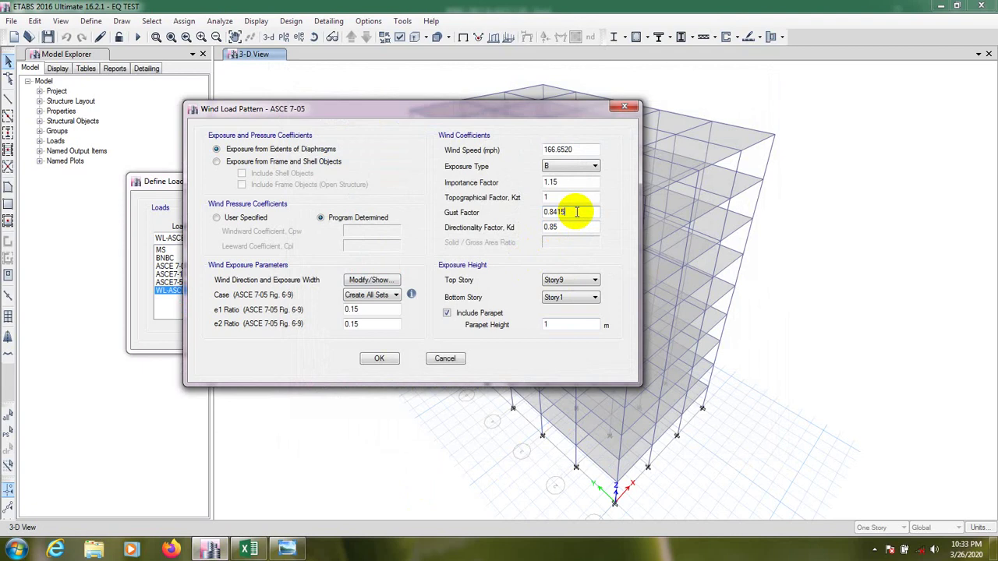
click(374, 279)
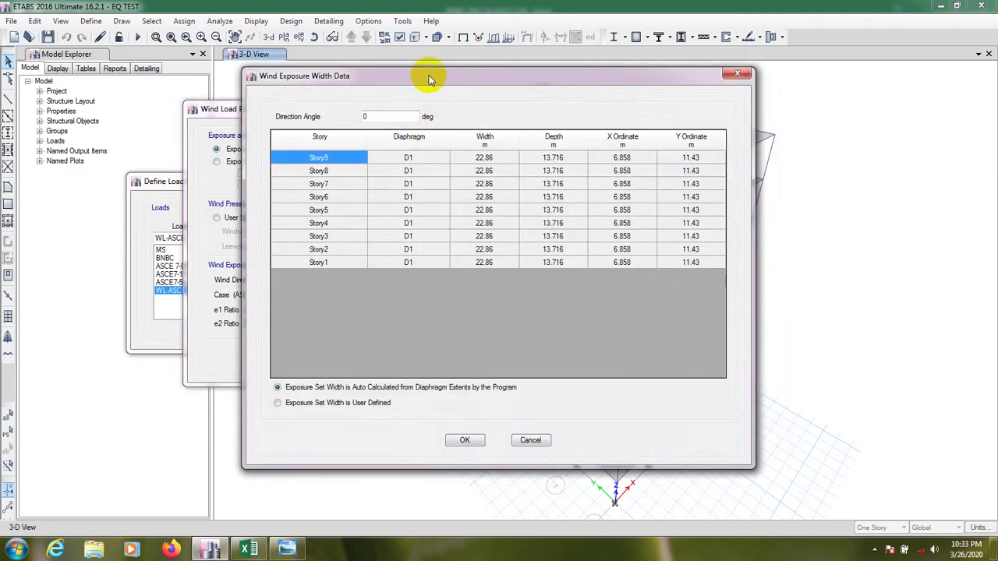
drag(461, 74, 433, 76)
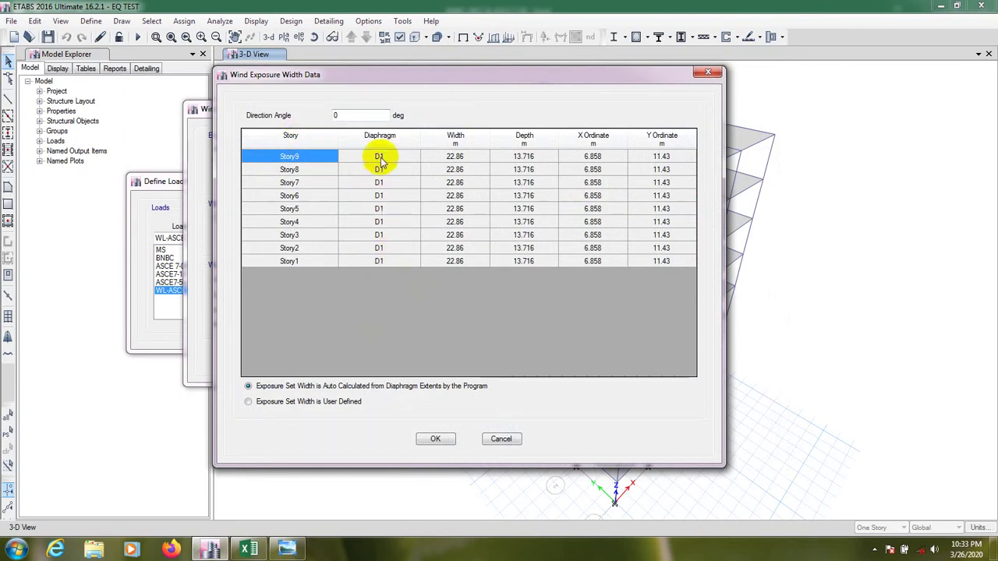
click(501, 439)
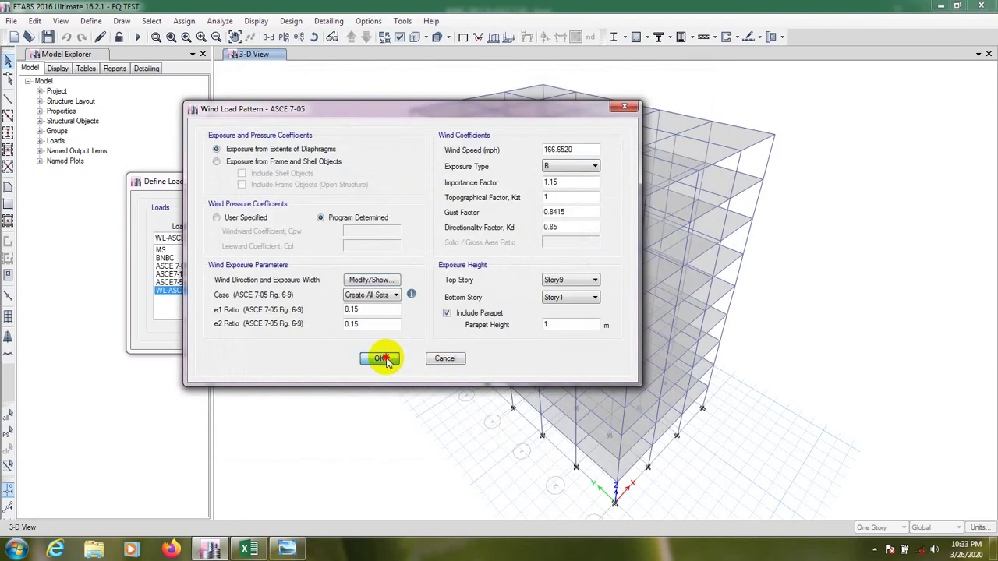
click(383, 358)
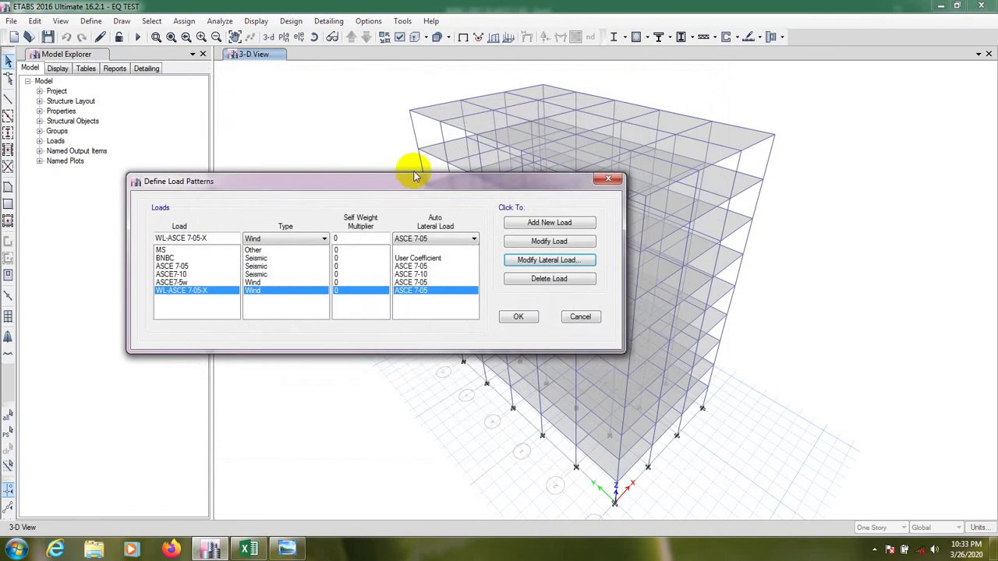
Close Define Load Patterns and confirm diaphragm D1 is Rigid in Define Diaphragms
click(512, 319)
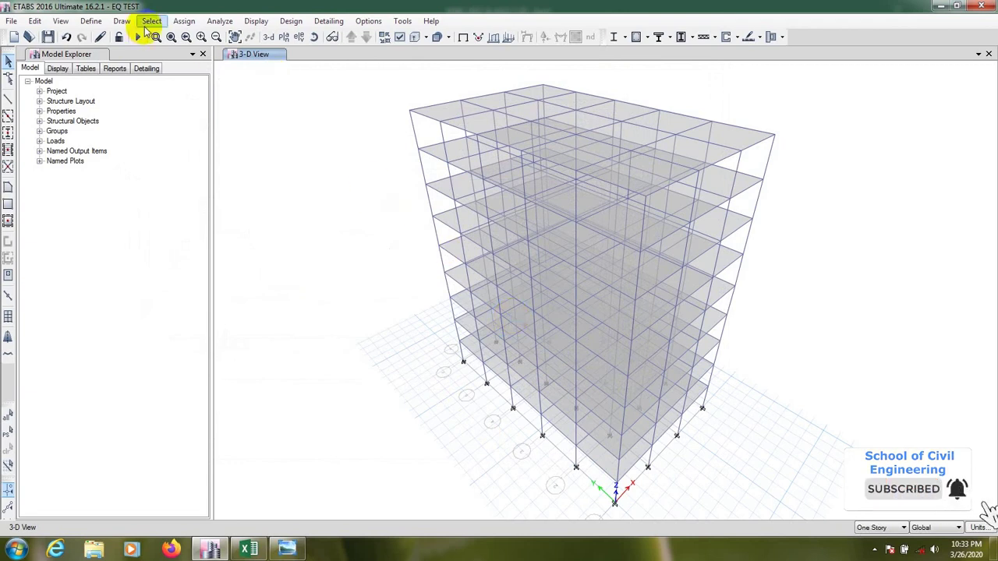
click(184, 22)
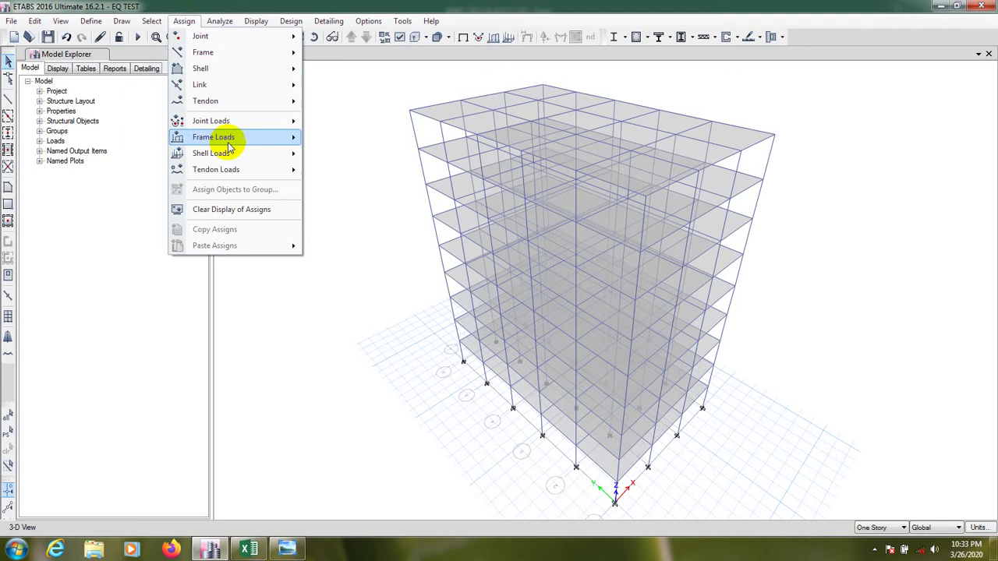
click(91, 21)
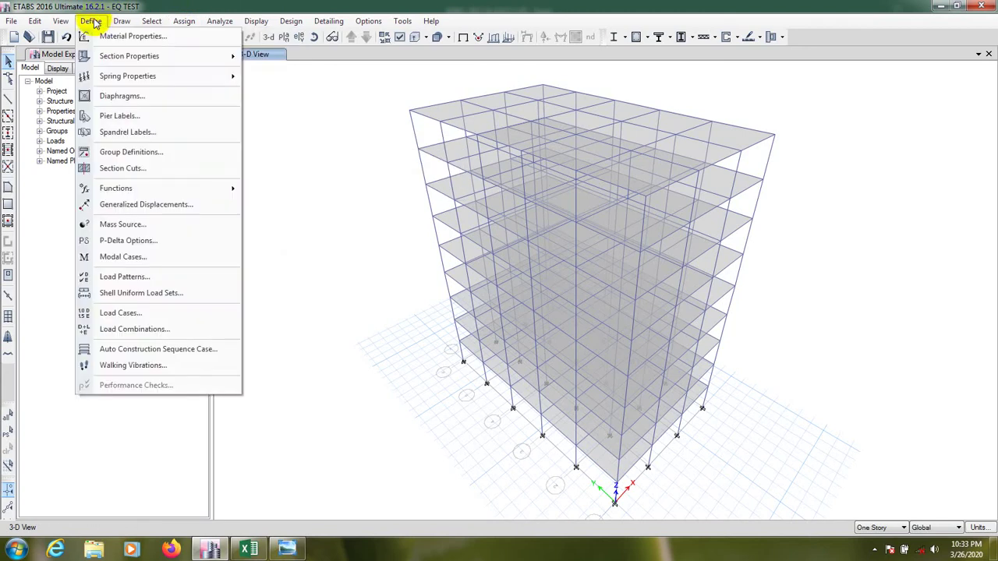
click(92, 22)
click(91, 21)
click(123, 96)
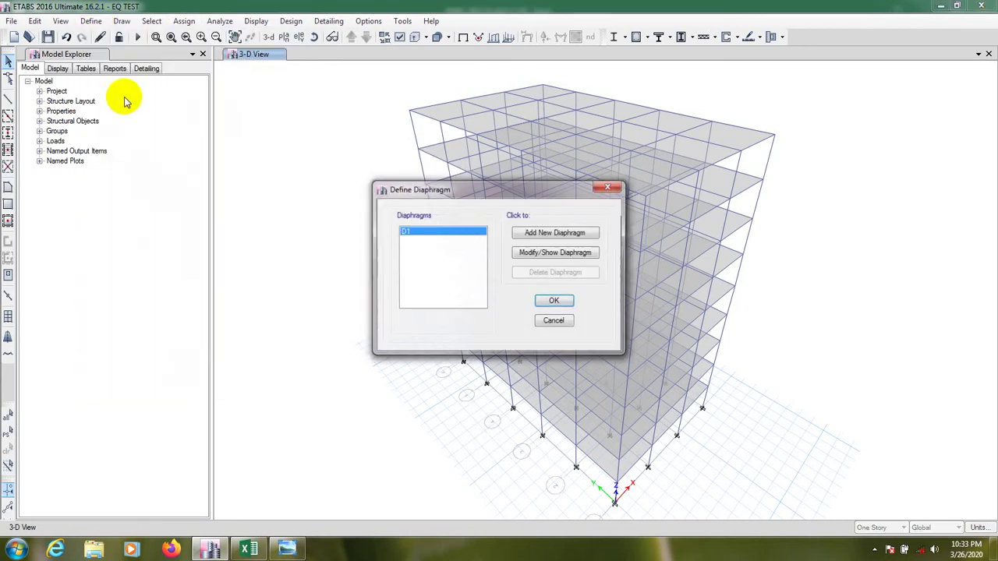
click(543, 260)
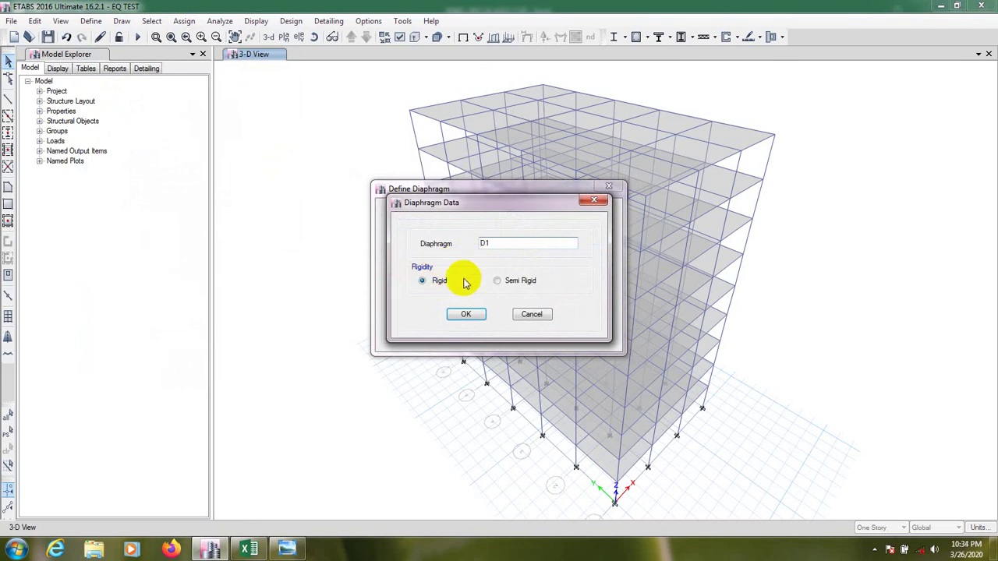
click(465, 315)
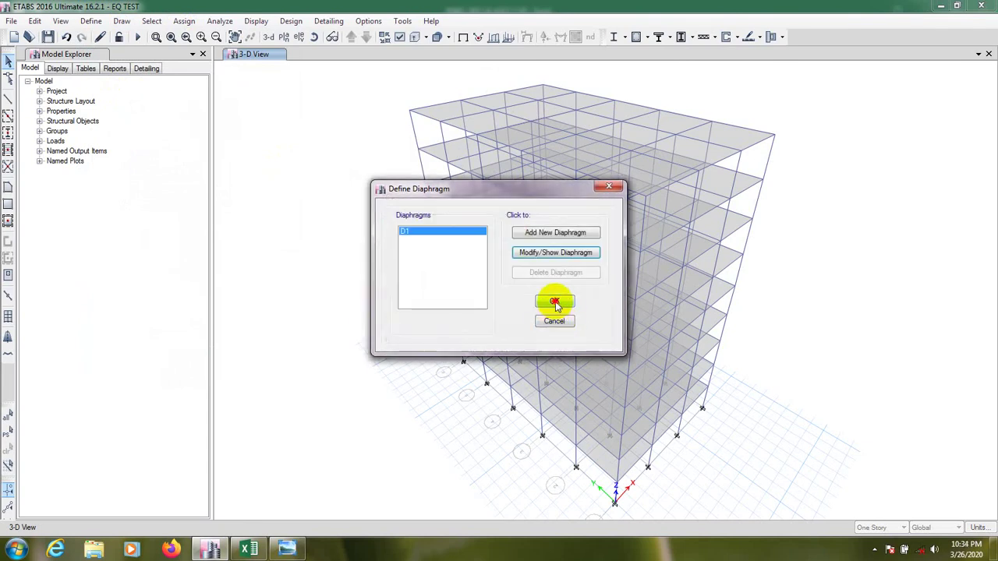
click(555, 302)
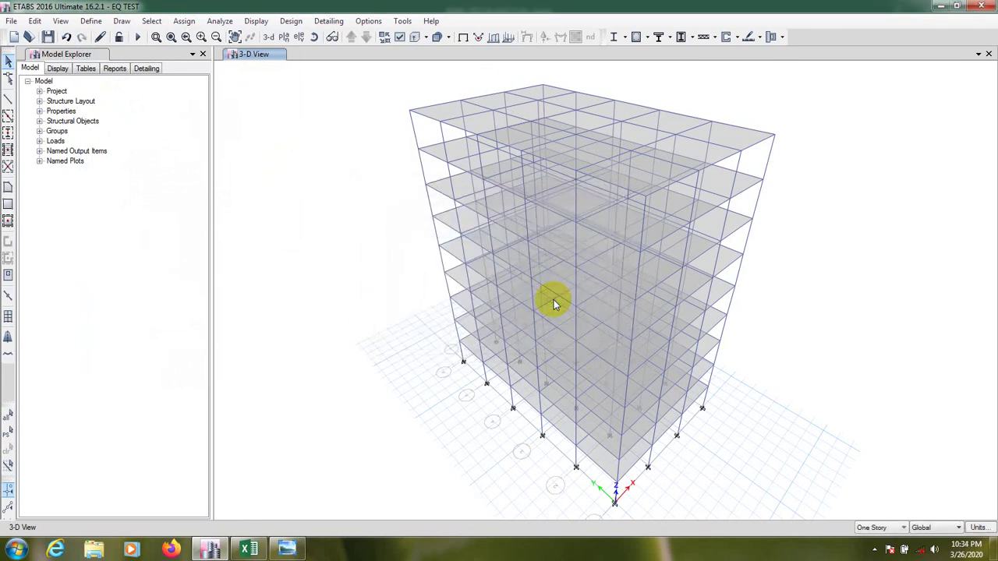
Bring up the shell diaphragm assignment and choose diaphragm D1
click(184, 21)
mouse_move(230, 70)
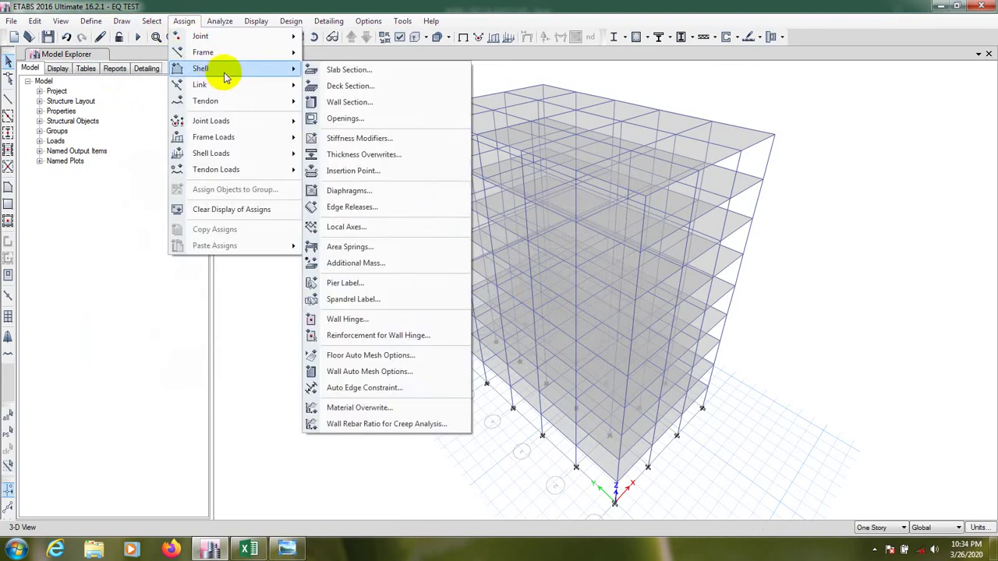
click(354, 191)
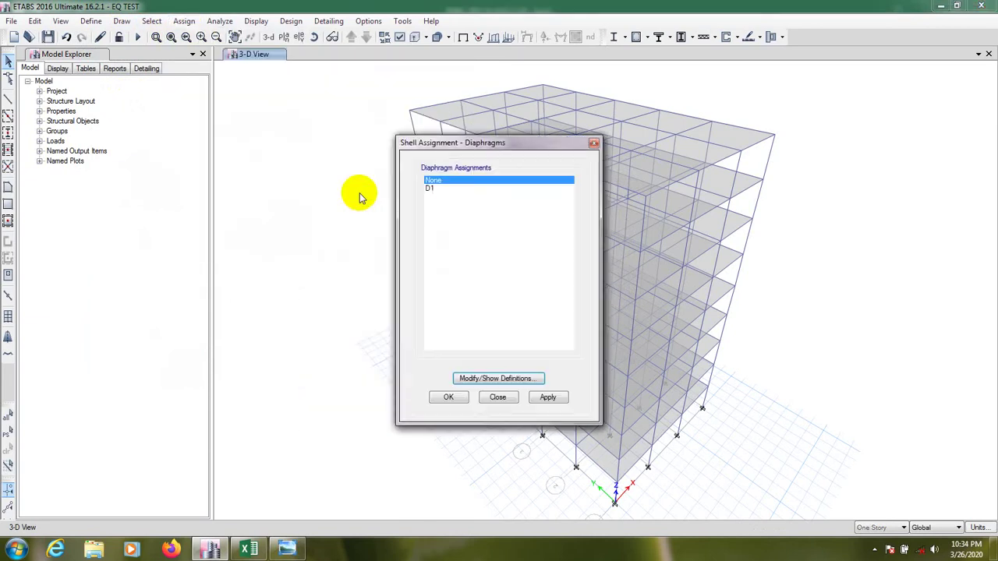
drag(468, 148, 860, 120)
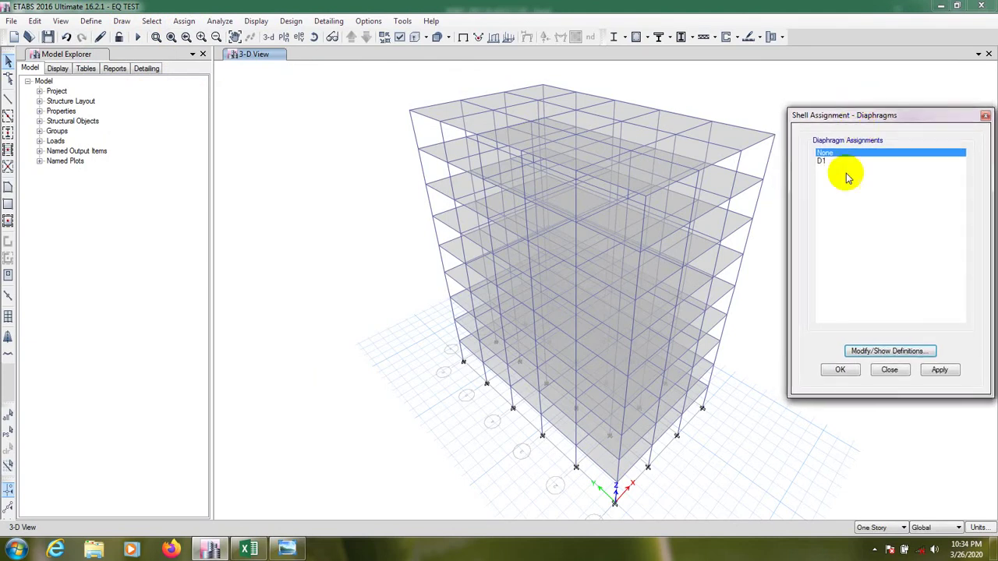
click(833, 162)
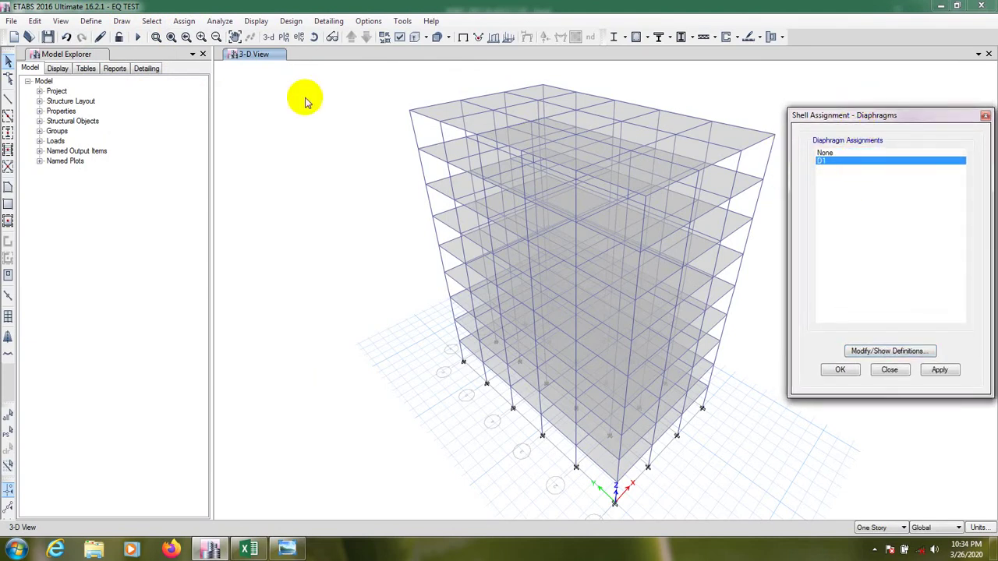
Show the Story1 plan and window-select the whole Story1 floor with its joints
click(286, 37)
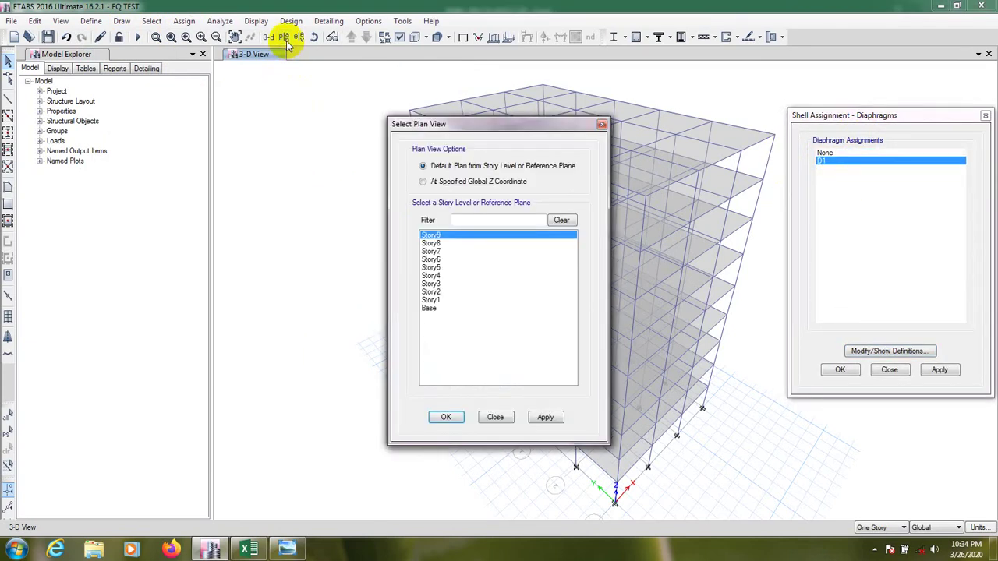
click(441, 300)
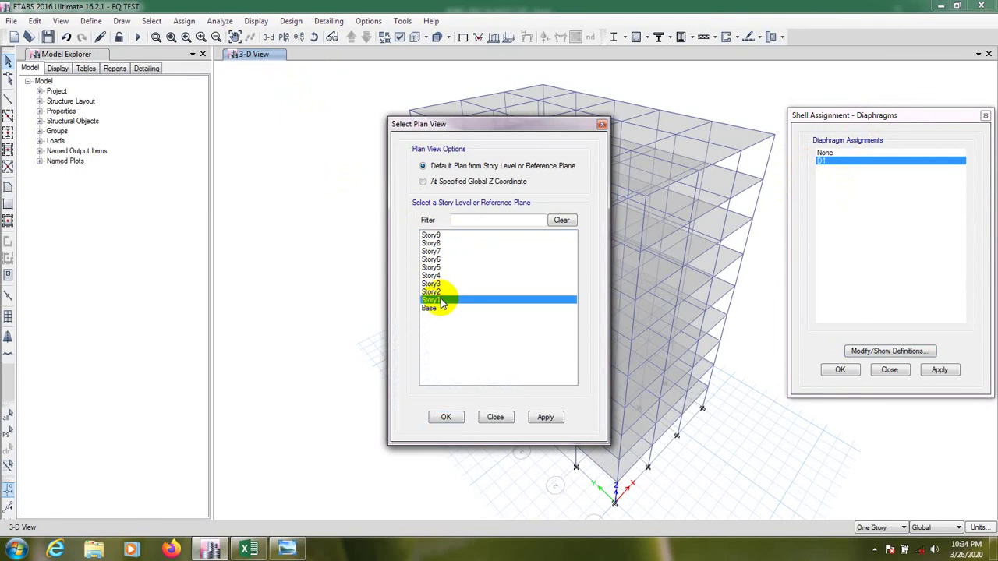
click(546, 419)
click(446, 418)
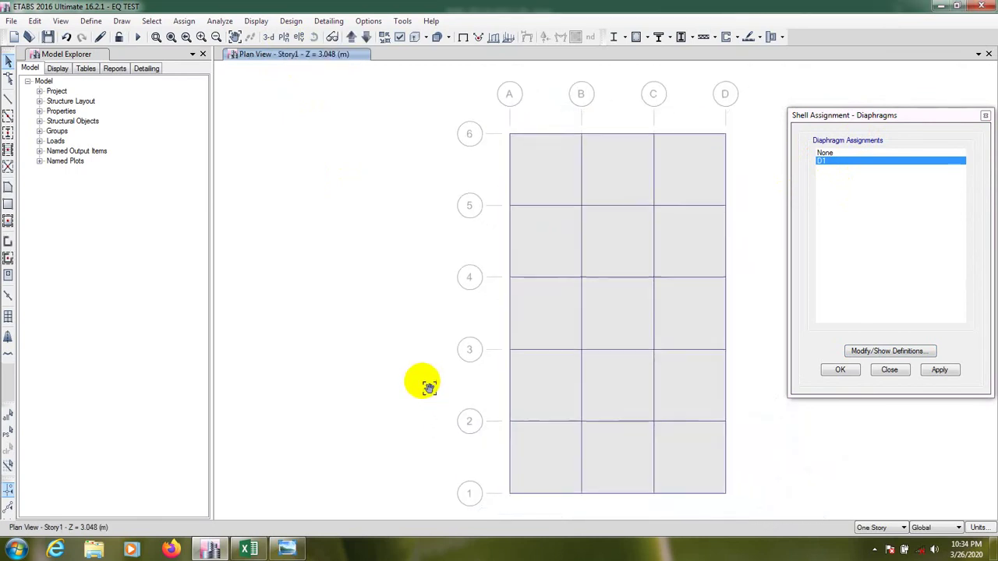
middle_drag(429, 388, 356, 364)
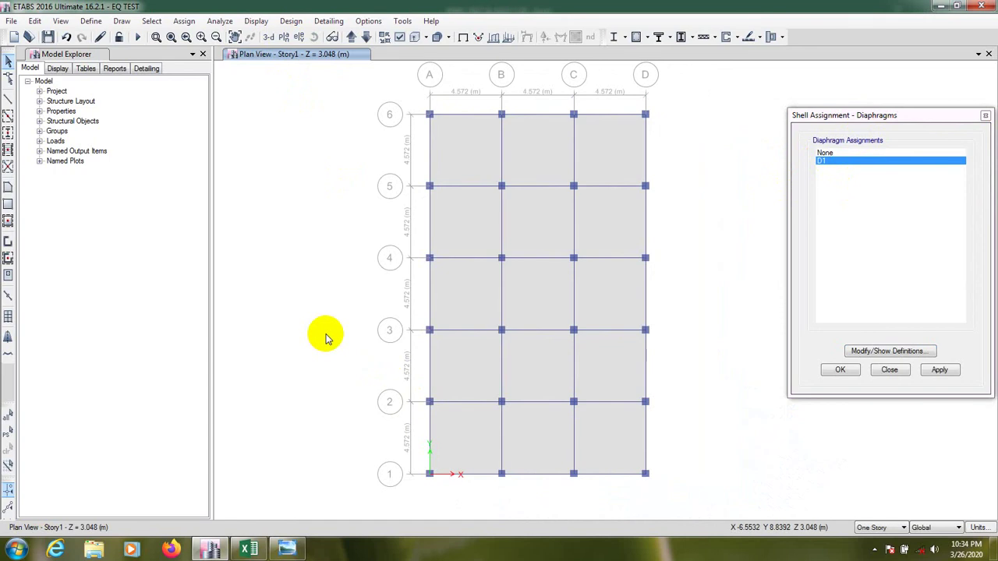
middle_drag(331, 337, 309, 325)
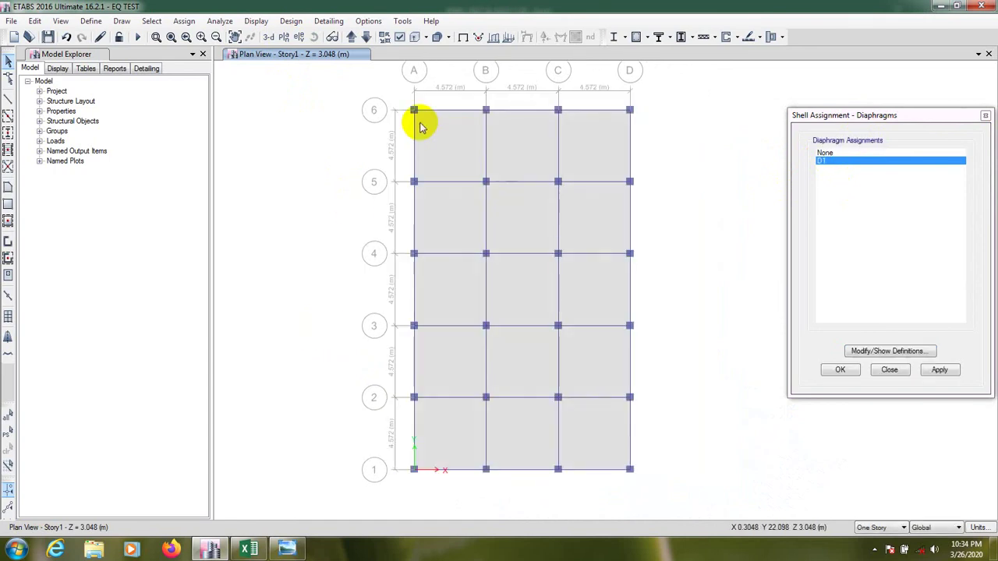
drag(383, 85, 668, 513)
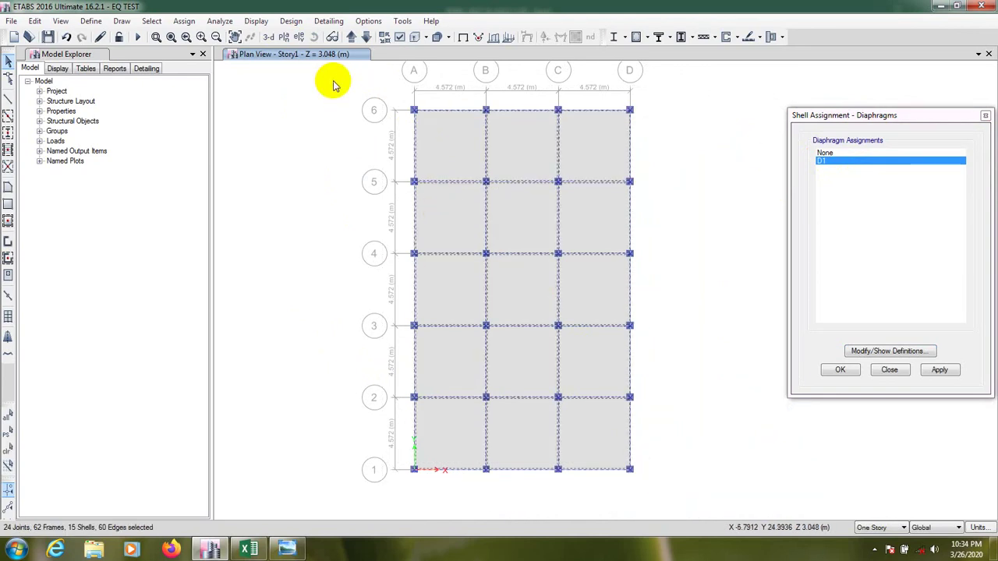
Switch to a 3-D view and orbit the frame to see another side
click(267, 39)
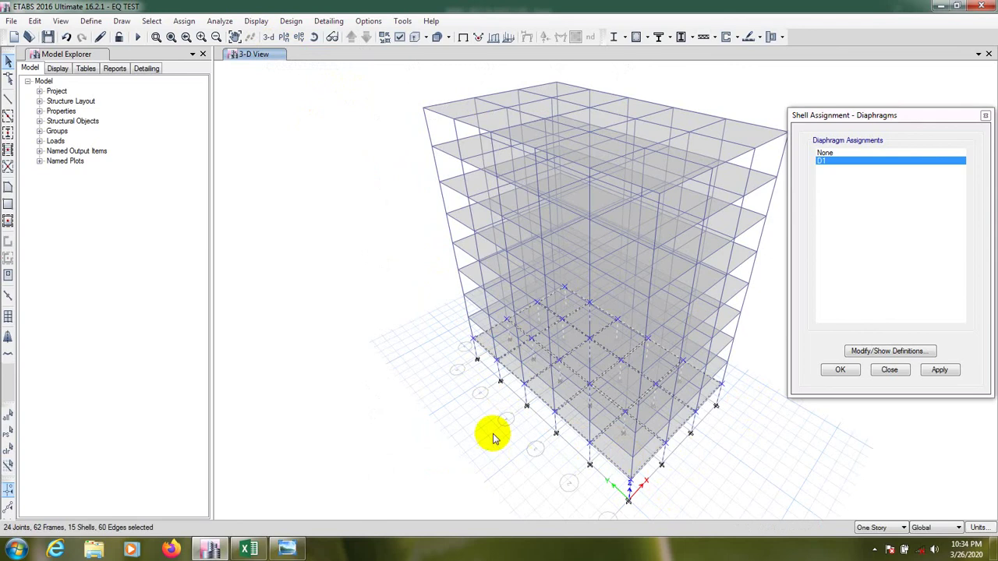
shift+middle_drag(493, 434, 426, 443)
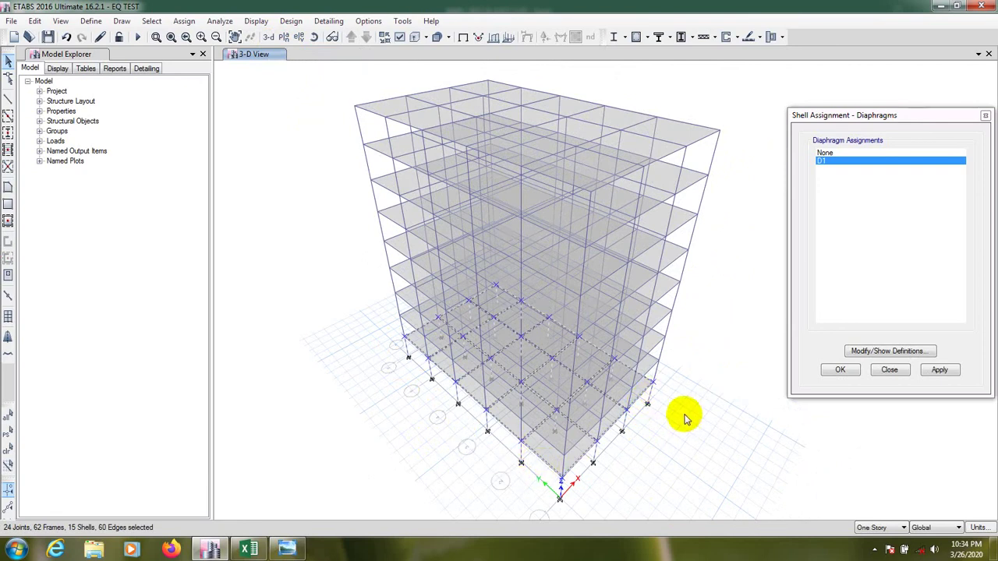
shift+middle_drag(685, 420, 678, 418)
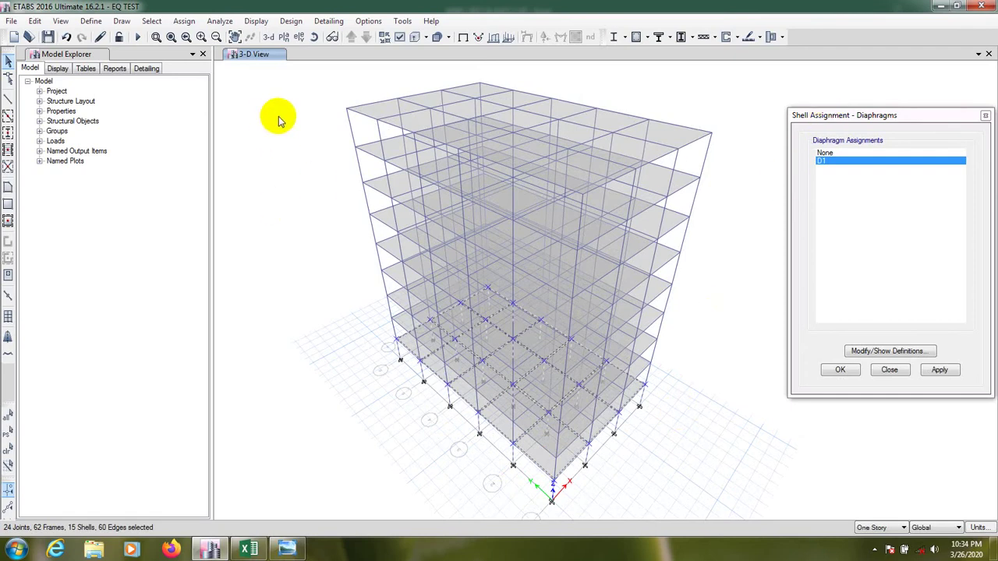
Clear the selection and show the Story1 plan view centred on screen
click(9, 456)
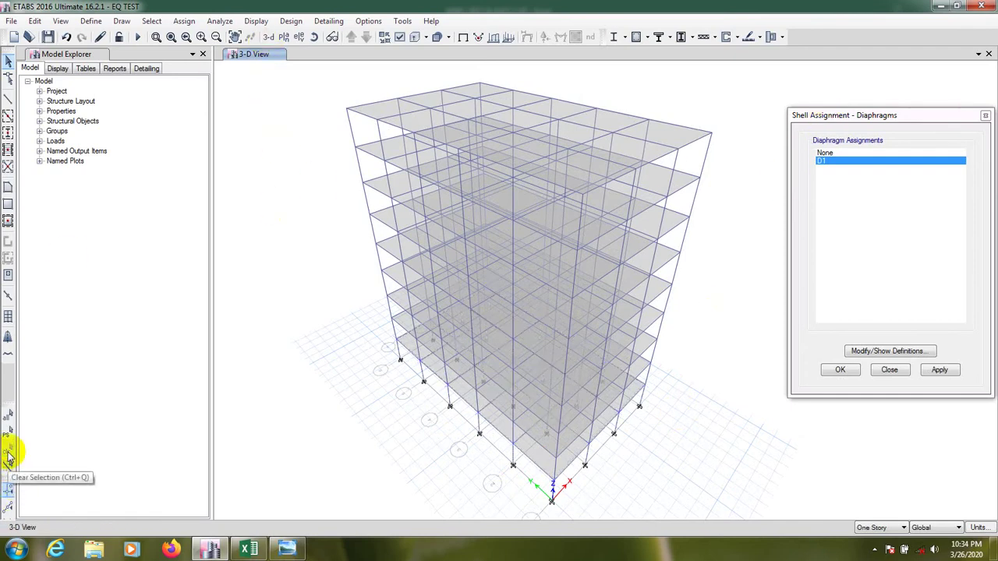
click(283, 37)
click(429, 302)
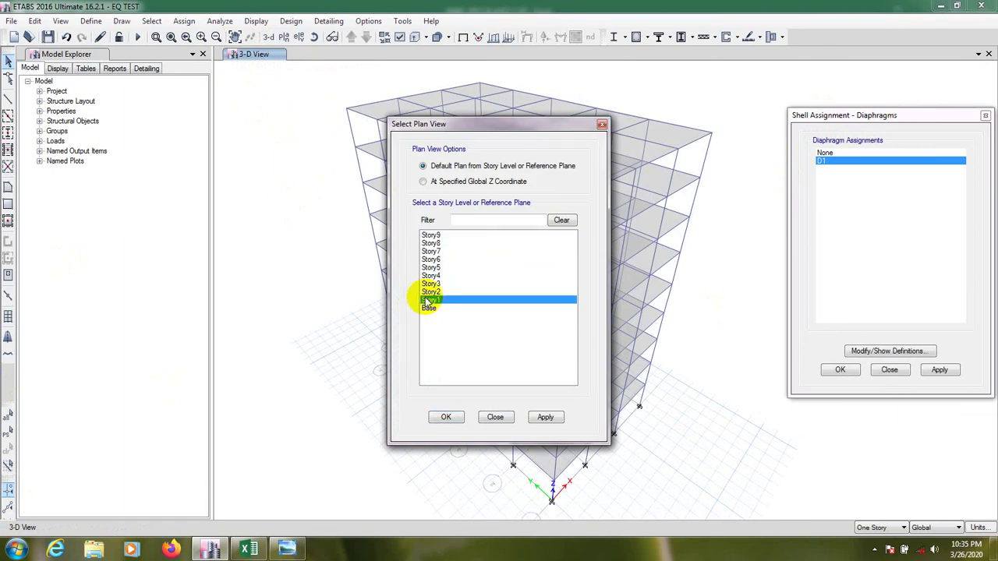
click(545, 417)
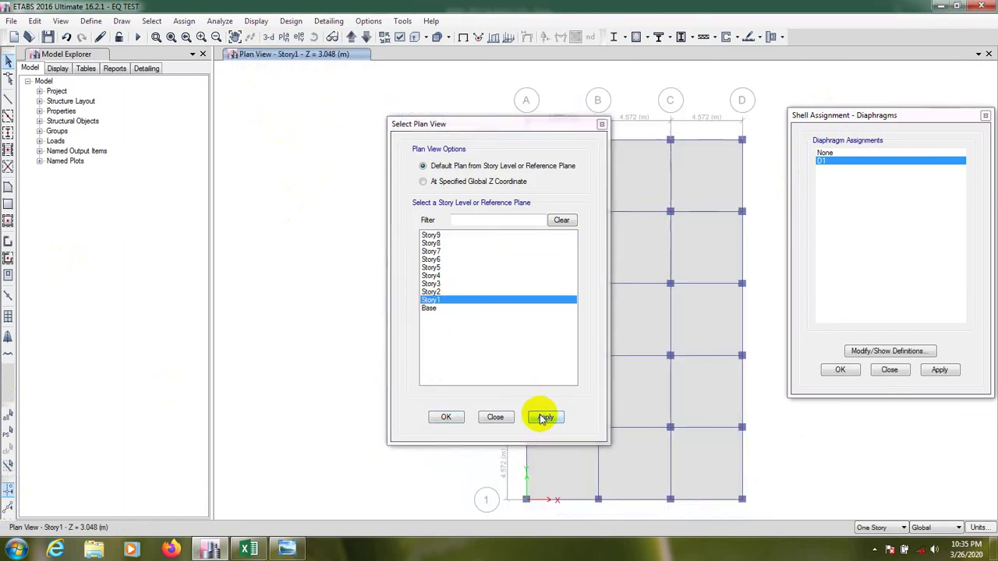
click(449, 417)
middle_drag(345, 305, 269, 277)
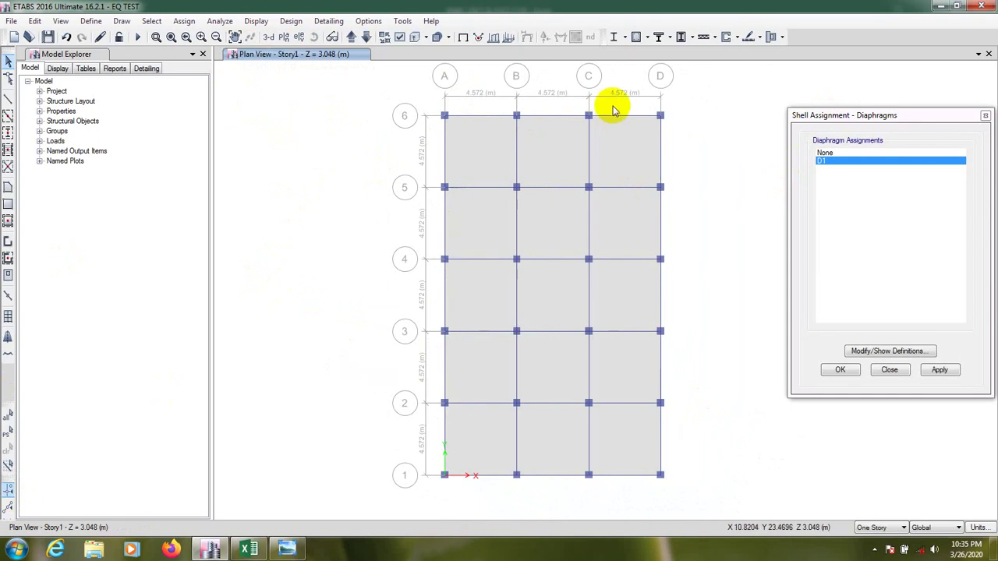
middle_drag(359, 285, 339, 286)
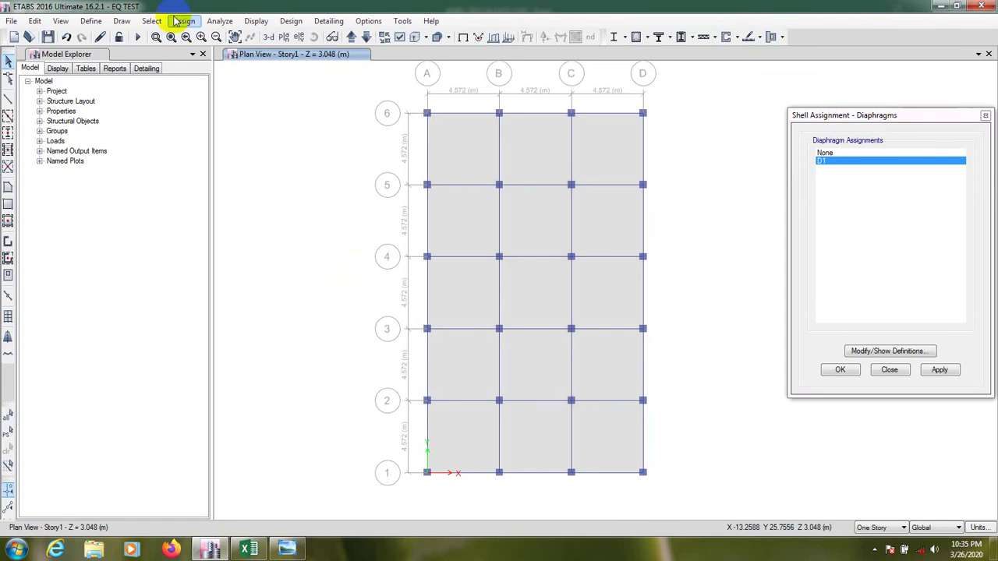
Select all Story1 objects in the XY plane of joint B-5 and apply diaphragm D1
click(151, 21)
mouse_move(195, 36)
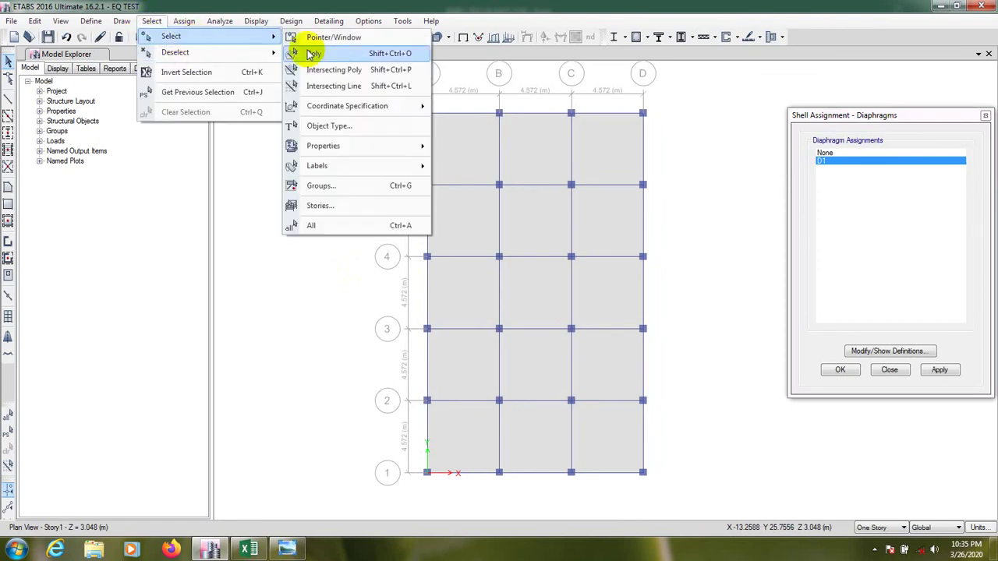
mouse_move(337, 110)
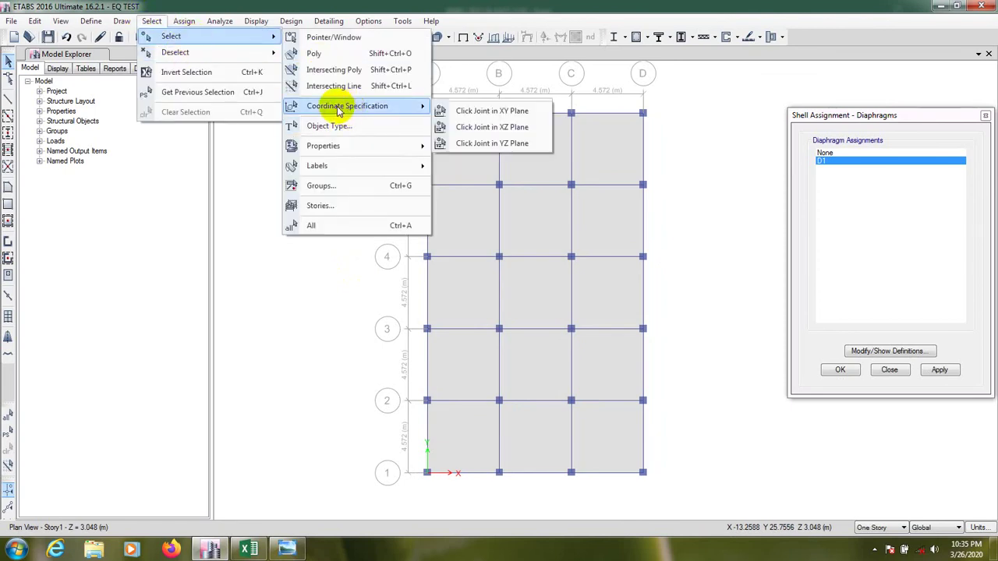
click(497, 115)
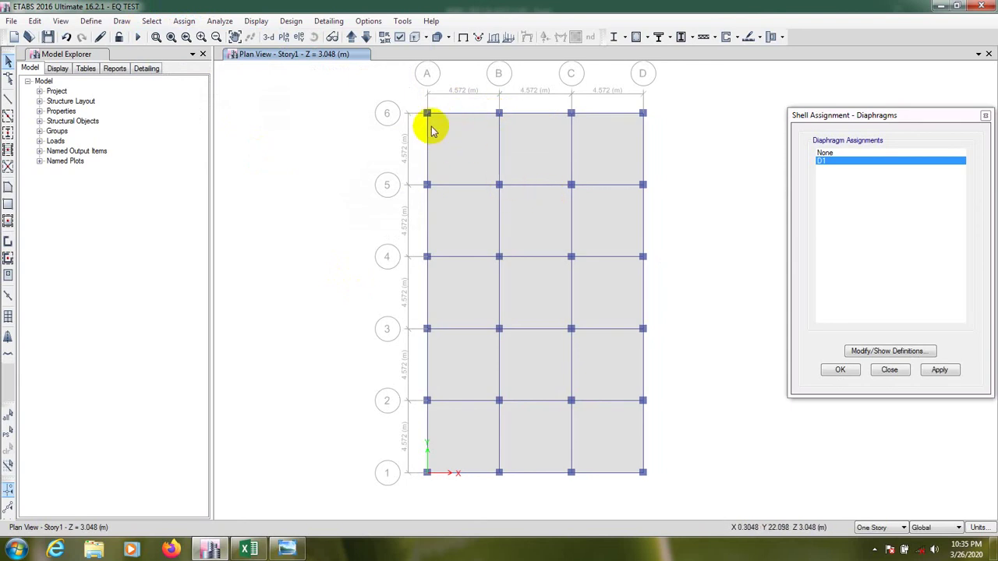
click(499, 187)
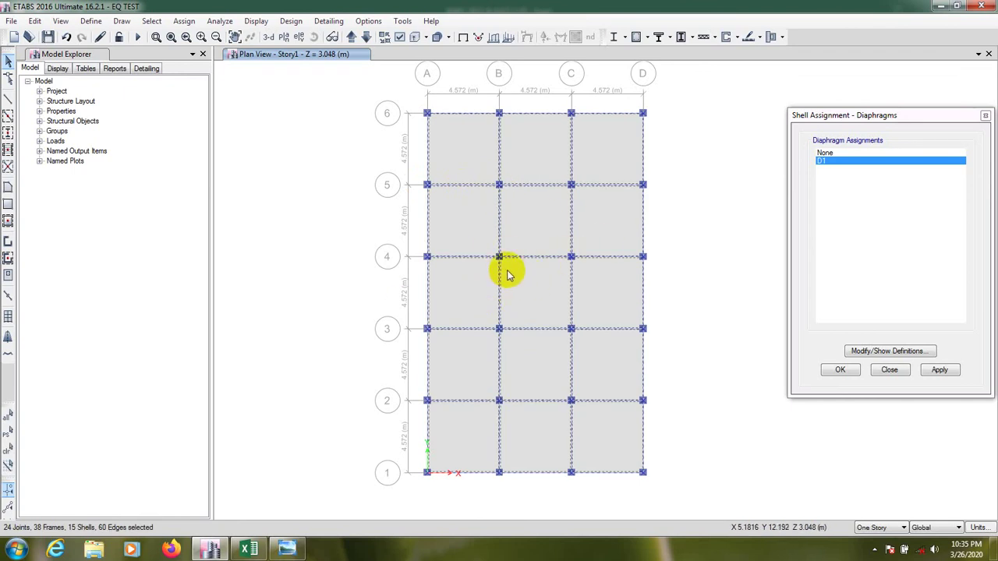
click(939, 371)
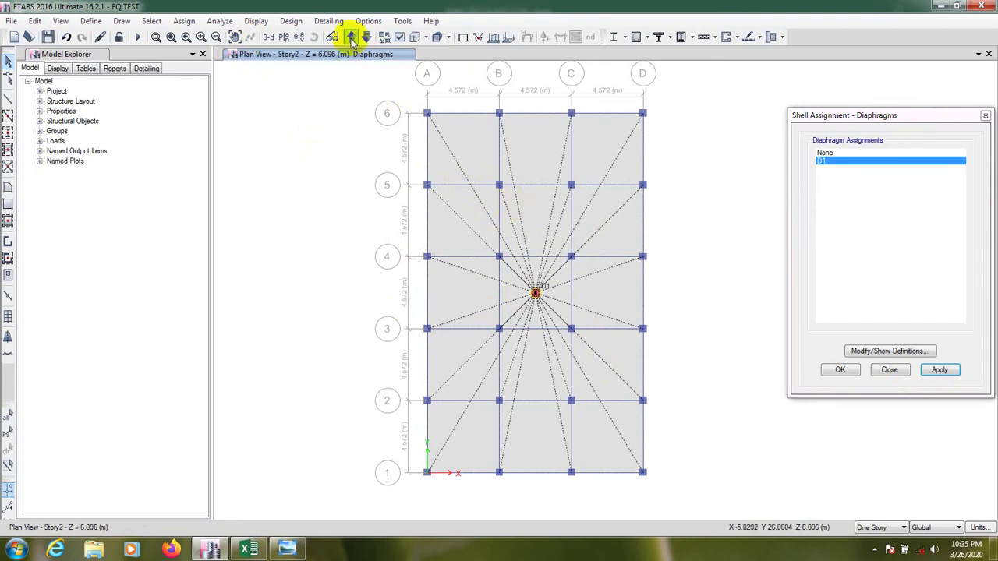
Step up through the story plans from Story3 to Story9
click(352, 37)
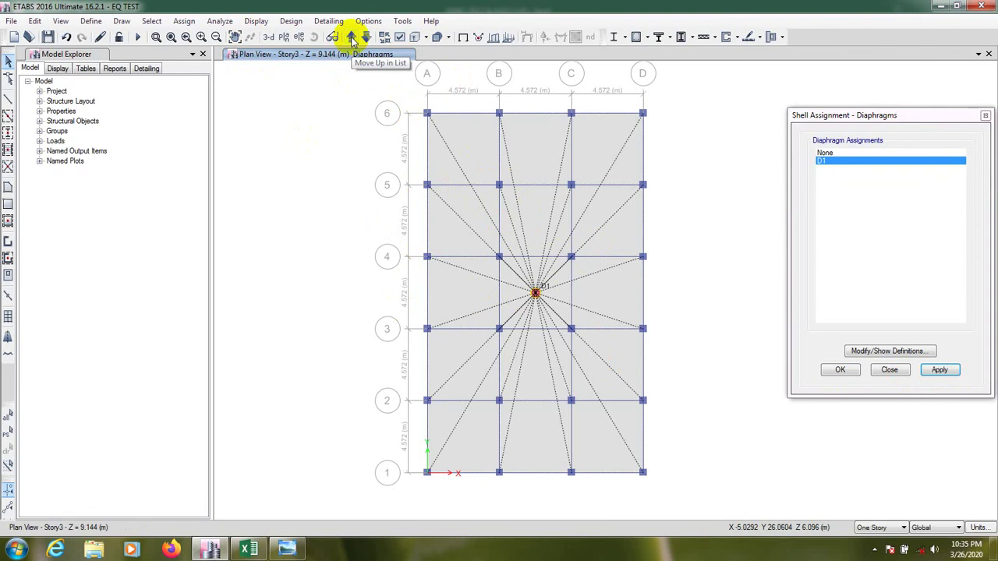
click(353, 37)
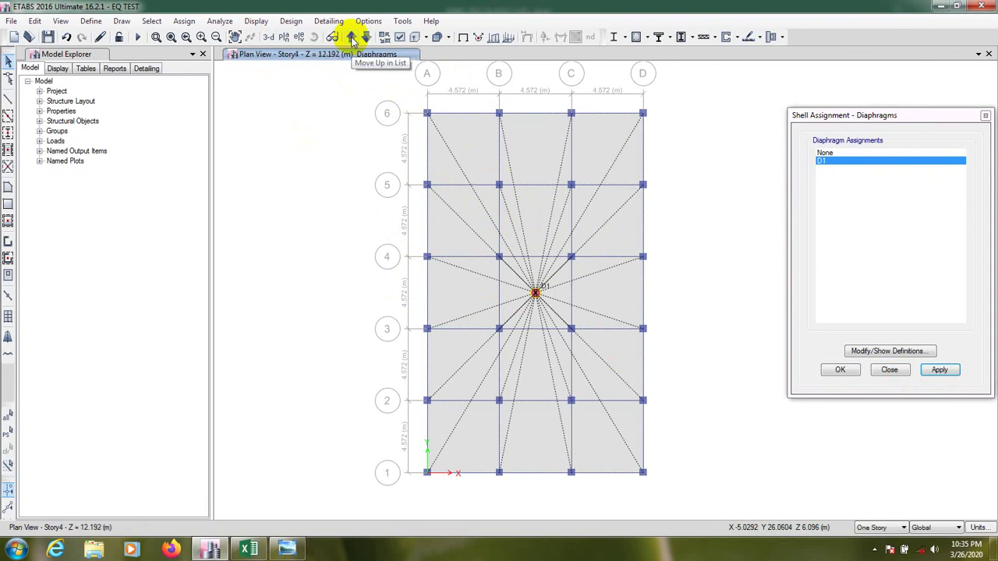
click(353, 38)
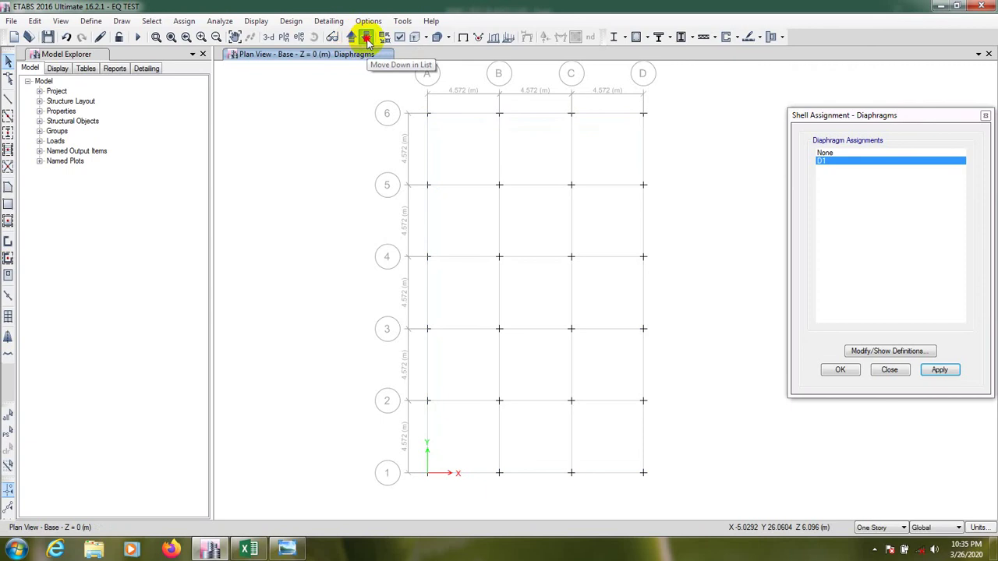
click(366, 37)
Step down to the Base plan, then back up through Story1 to Story2
click(366, 37)
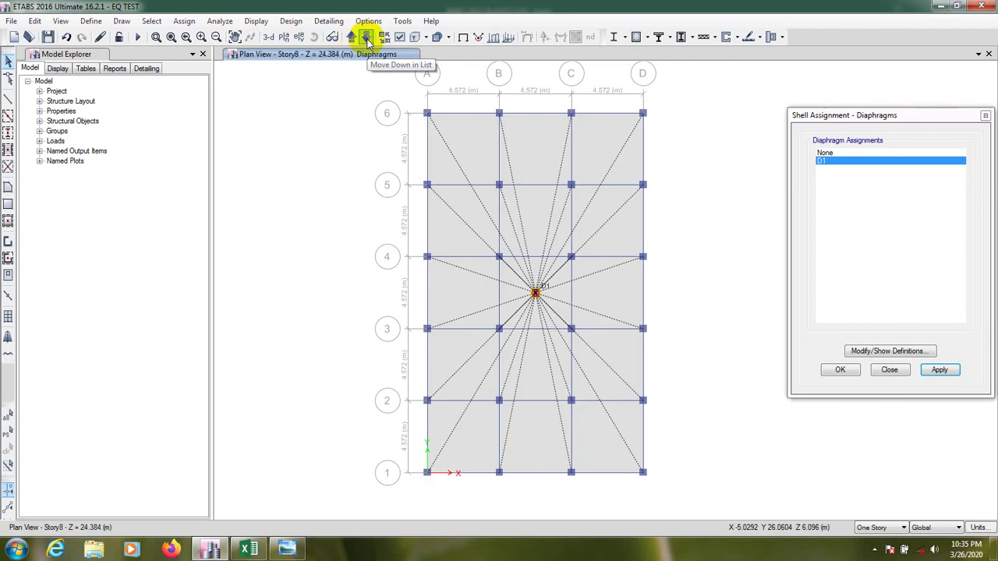
click(366, 38)
click(366, 37)
click(365, 37)
click(365, 38)
click(366, 37)
click(366, 37)
click(366, 38)
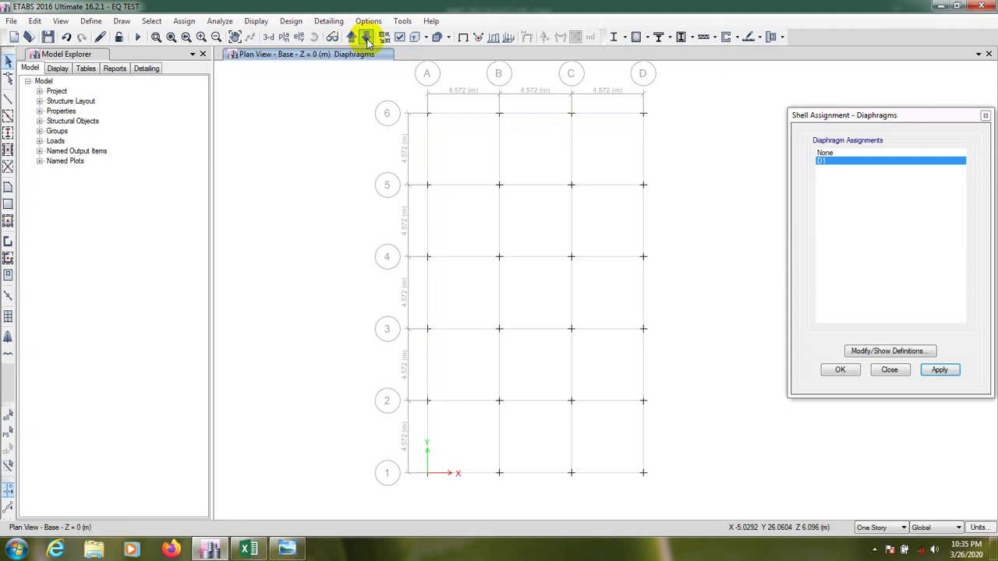
click(351, 39)
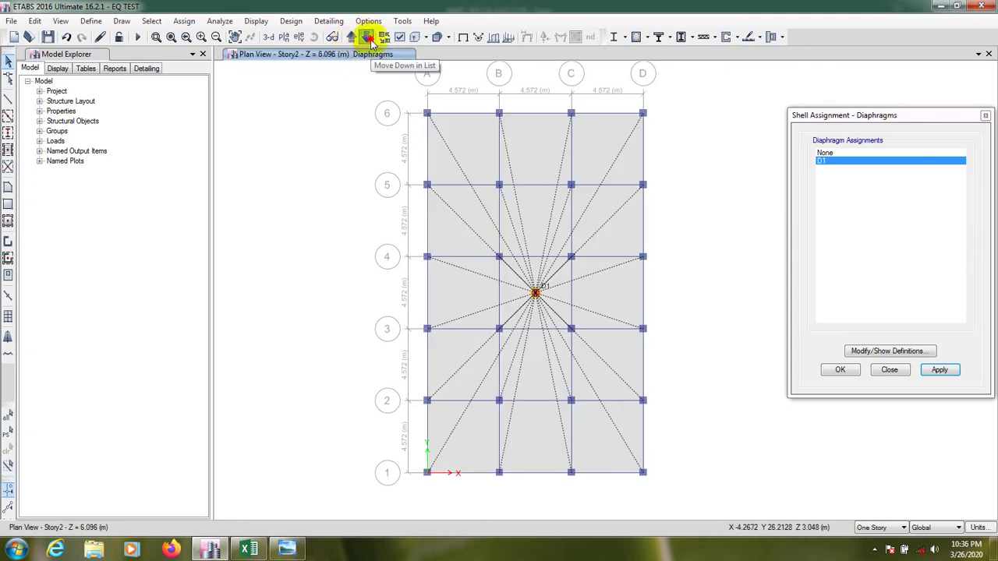
click(365, 37)
click(366, 37)
click(351, 39)
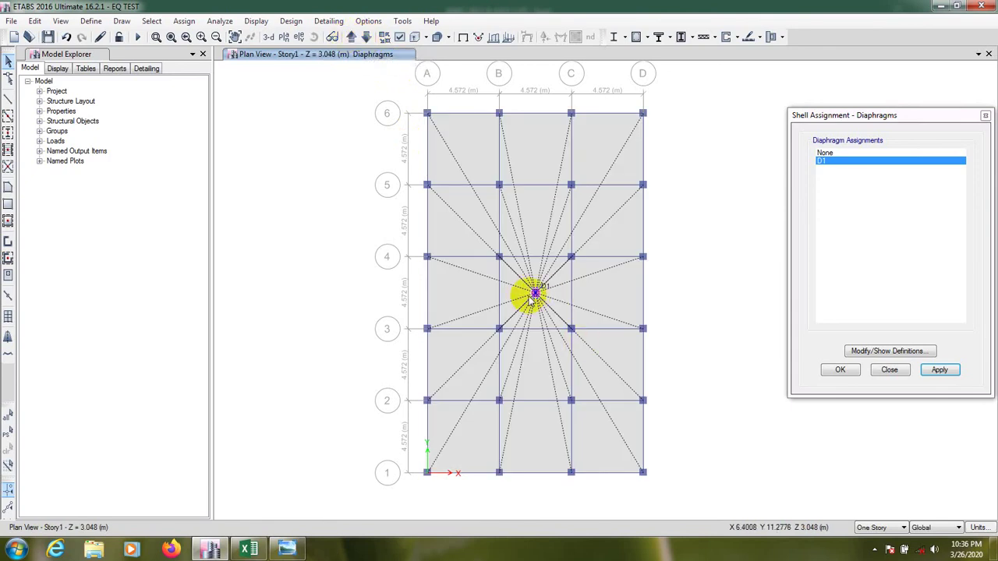
click(352, 39)
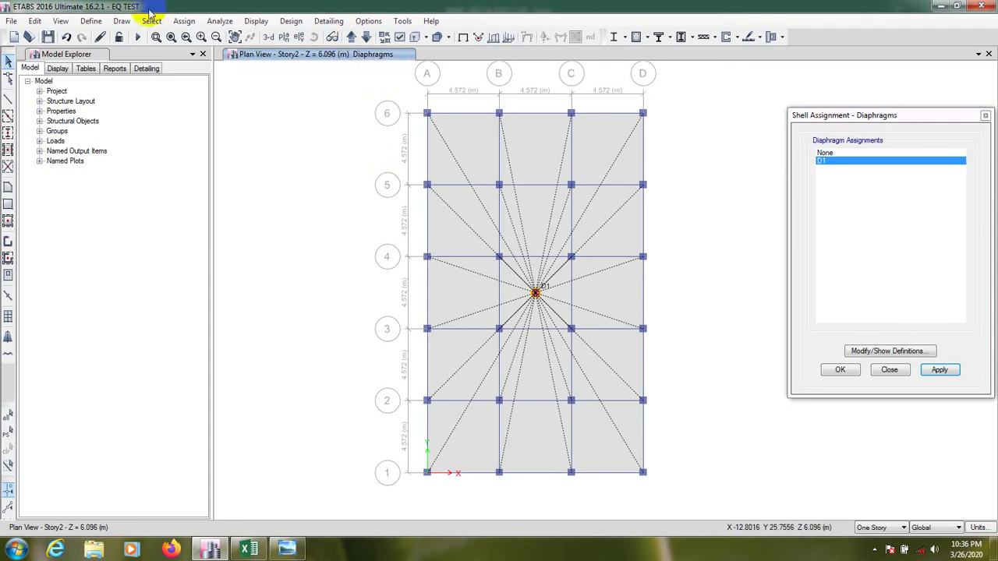
Select all Story2 objects in the XY plane of grid point A6
click(153, 21)
mouse_move(181, 36)
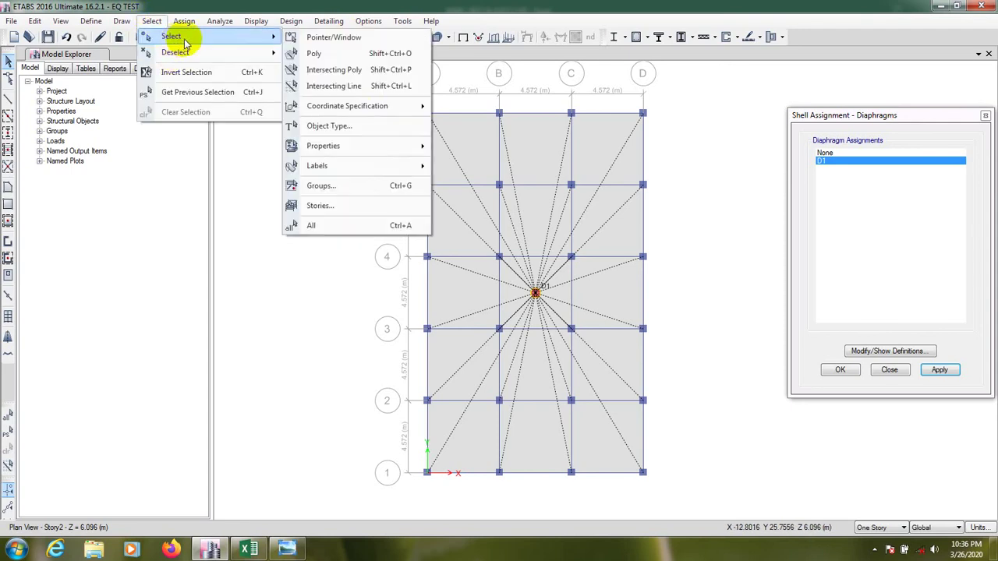
mouse_move(347, 106)
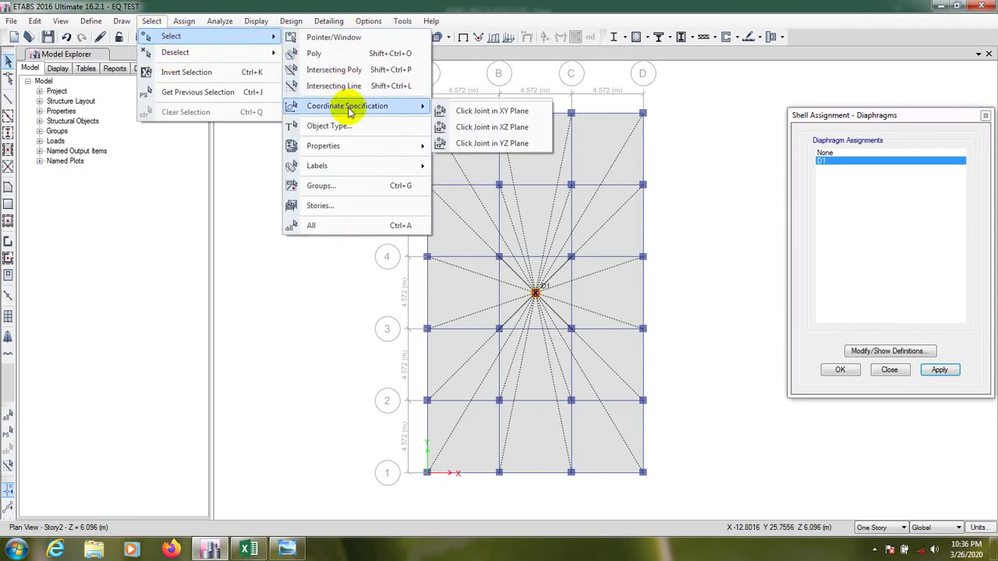
click(489, 115)
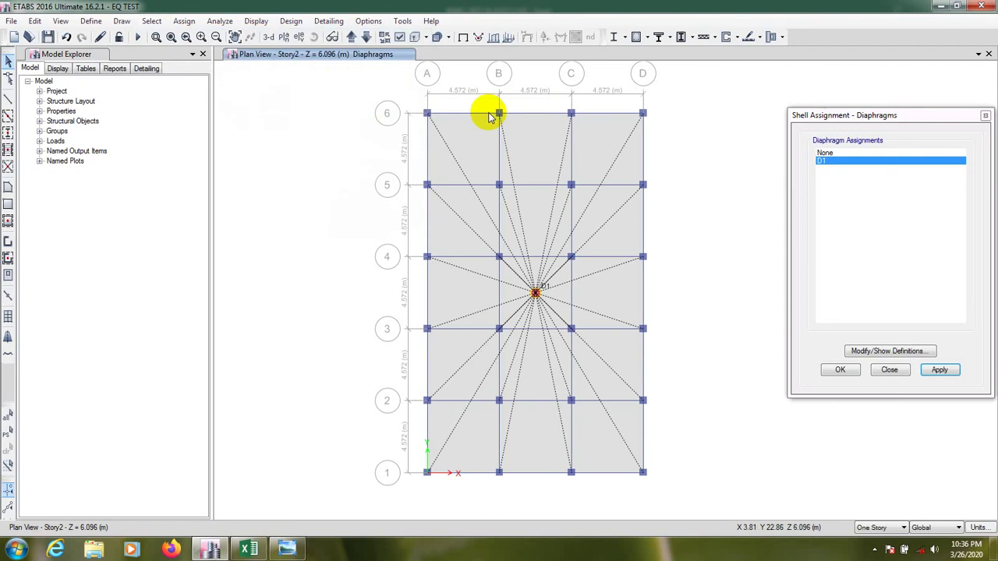
click(428, 115)
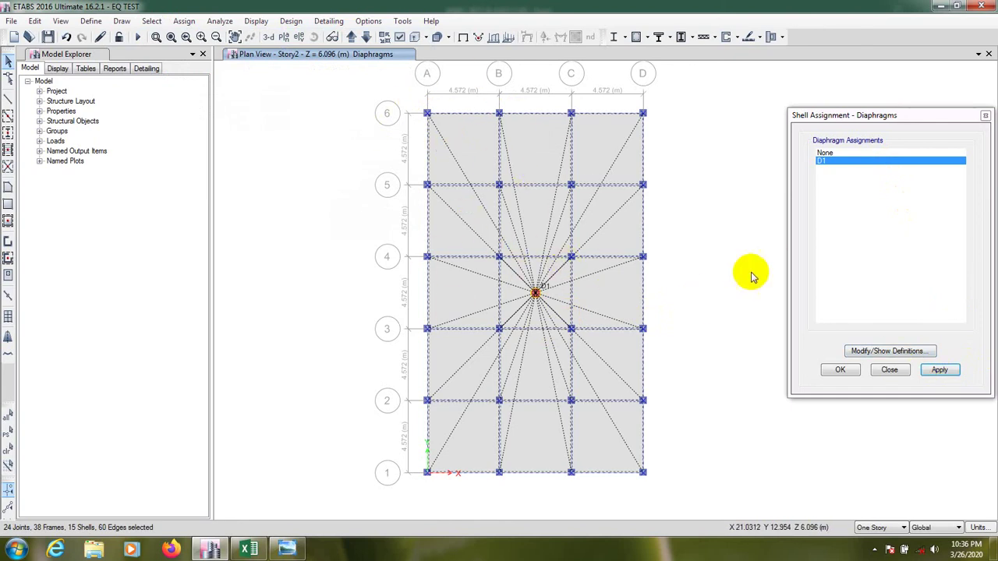
Move to the Story9 plan and finish the D1 diaphragm assignment
click(351, 38)
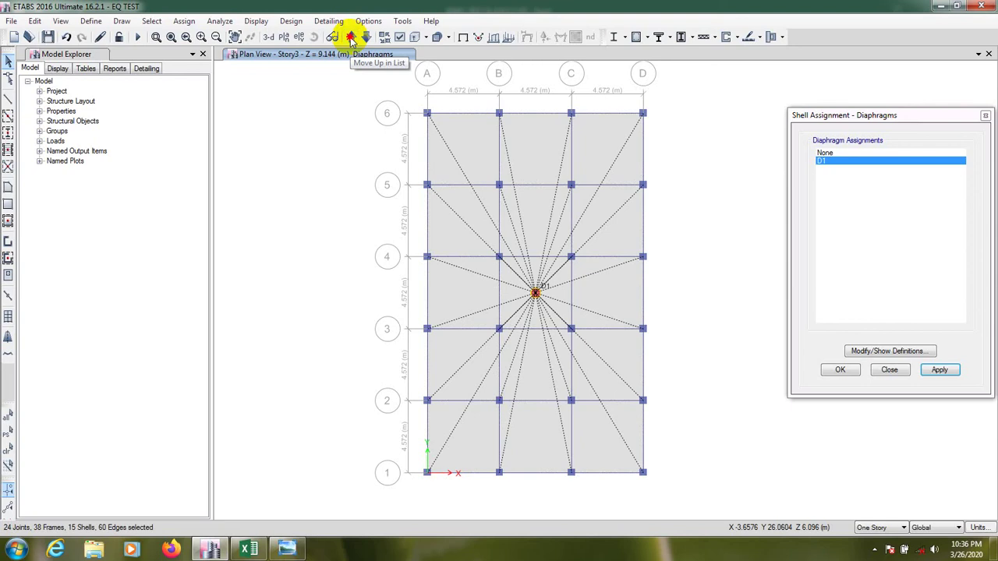
click(351, 37)
click(351, 38)
click(351, 37)
click(351, 38)
click(351, 38)
click(351, 37)
click(365, 38)
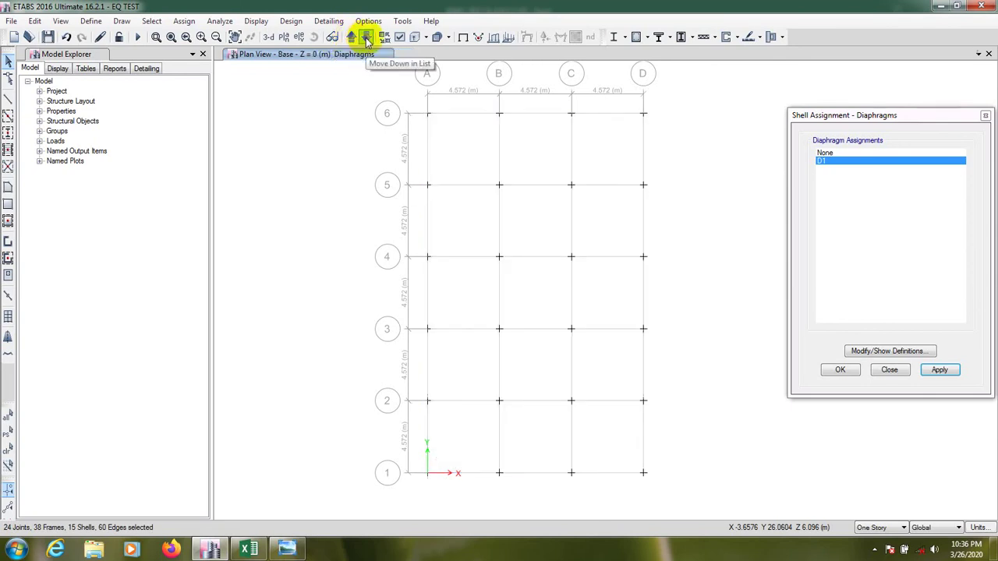
click(365, 37)
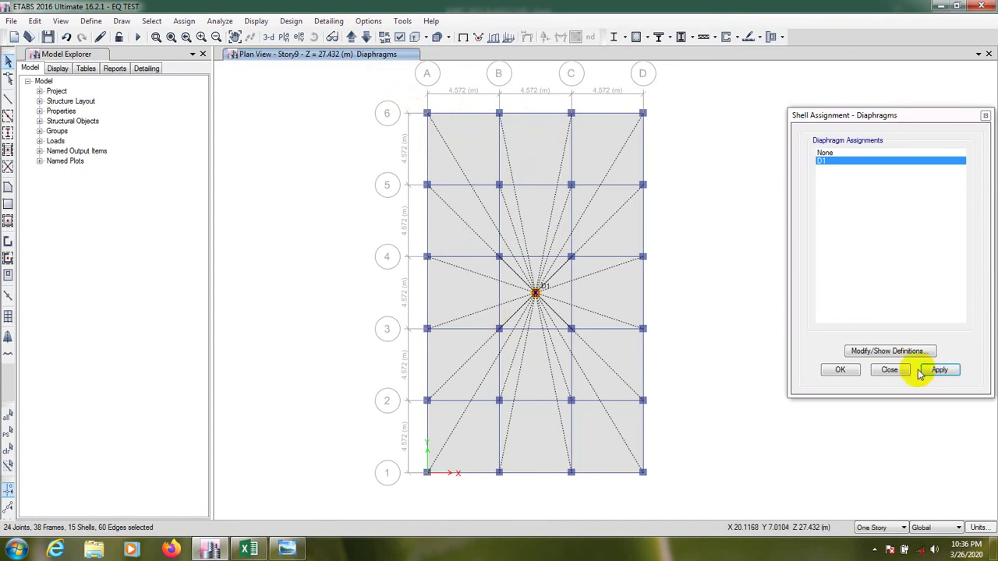
click(840, 370)
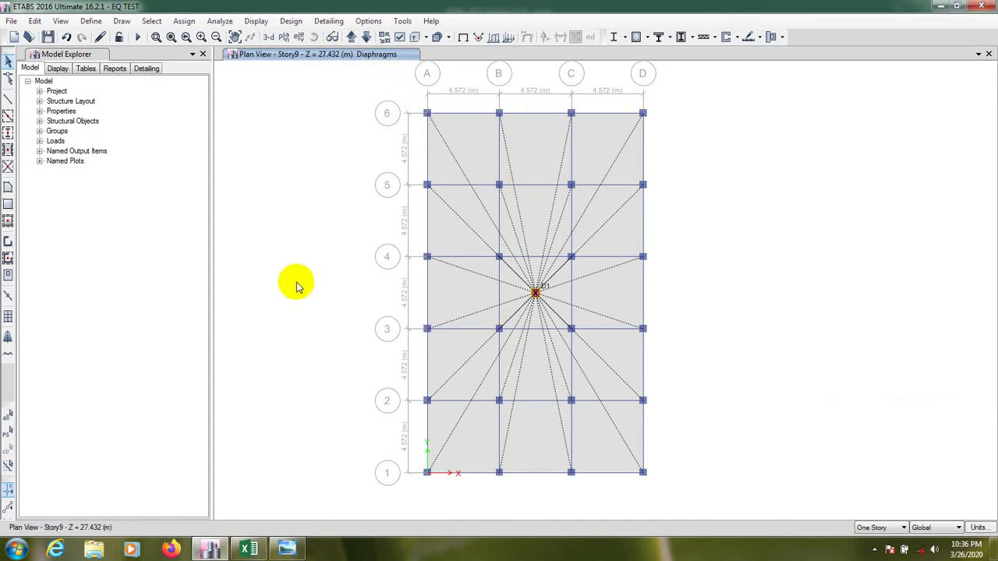
Show the nine-story frame in 3-D and orbit it to see D1 on every floor
click(267, 36)
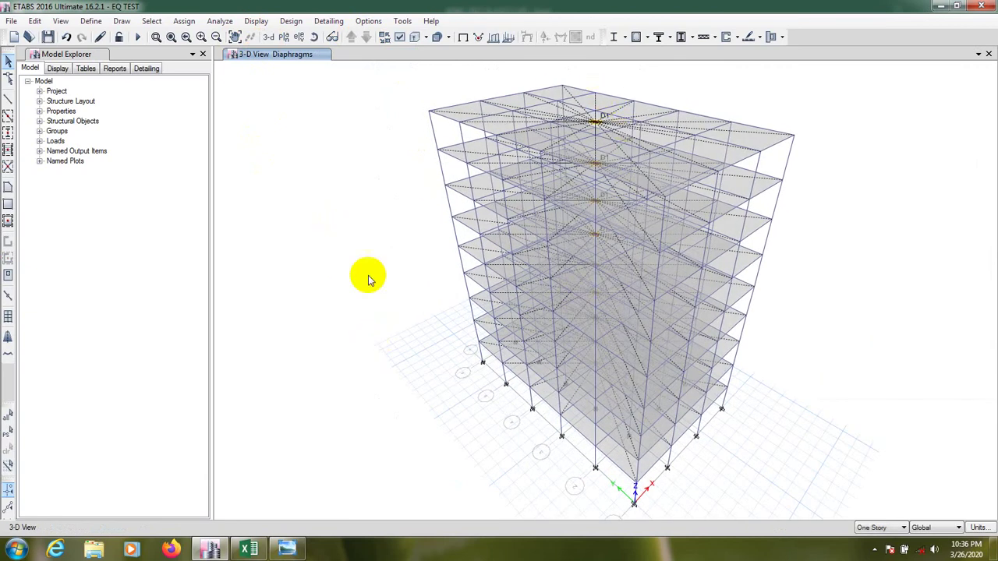
drag(357, 373, 412, 306)
click(314, 37)
drag(329, 206, 371, 279)
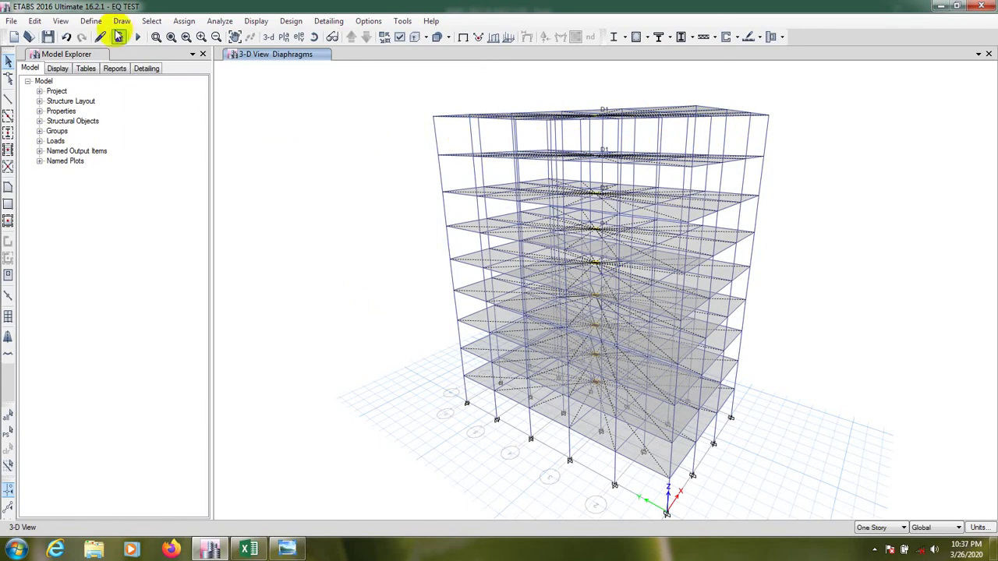
Run Check Model and dismiss the message reporting no warnings
click(221, 22)
click(261, 38)
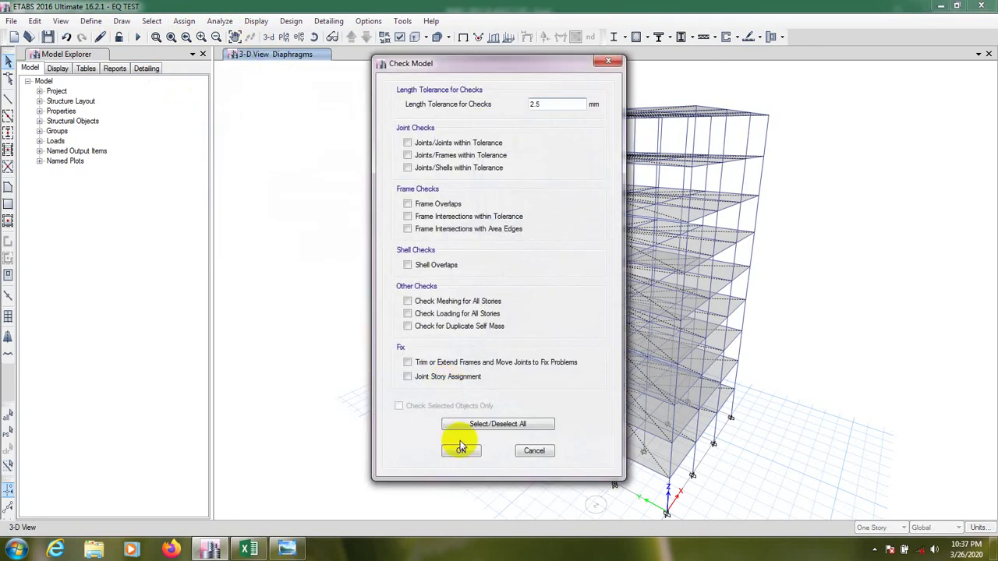
click(461, 451)
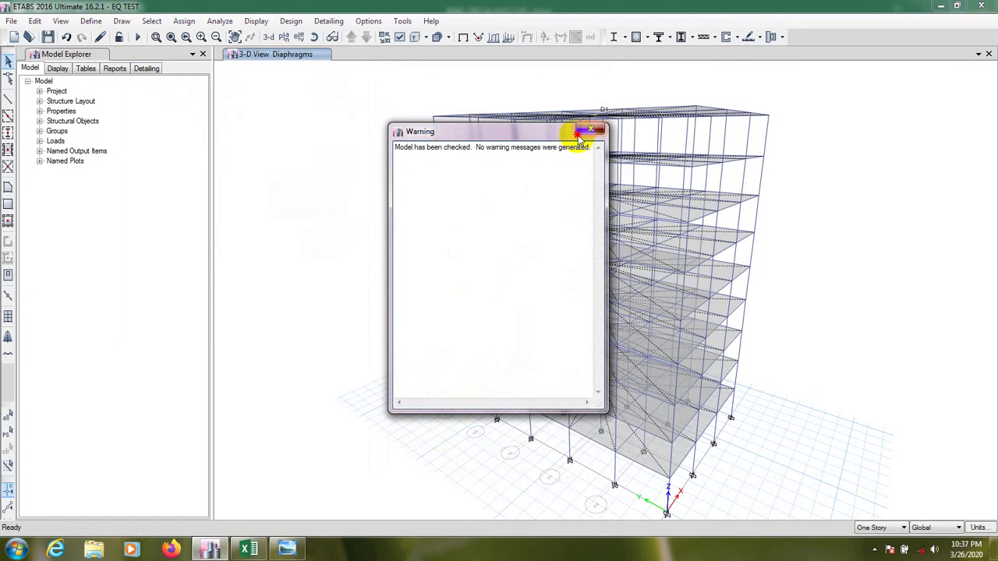
click(591, 129)
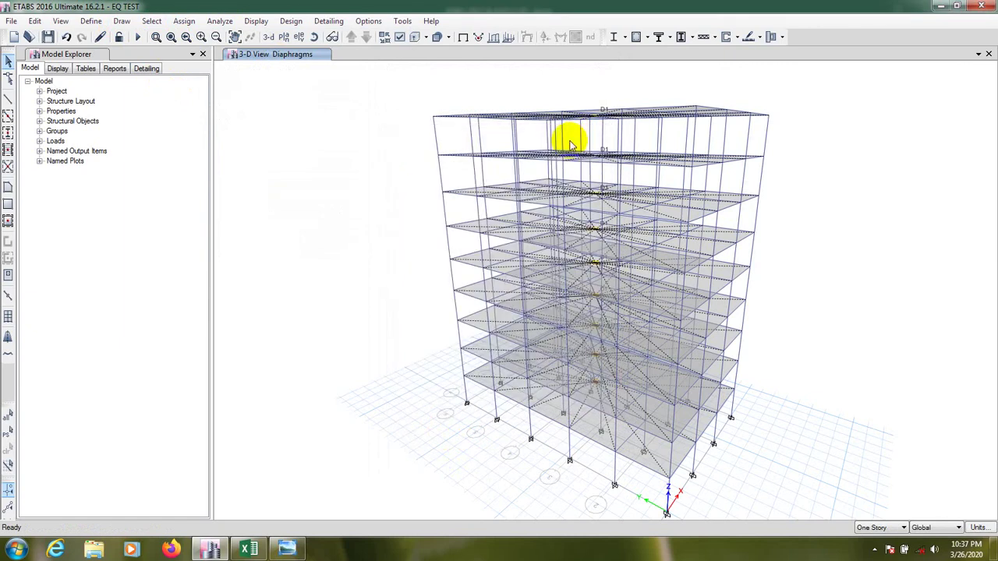
Set the Modal case to Do Not Run, keeping only WL-ASCE 7-05-X set to Run
click(221, 21)
click(259, 78)
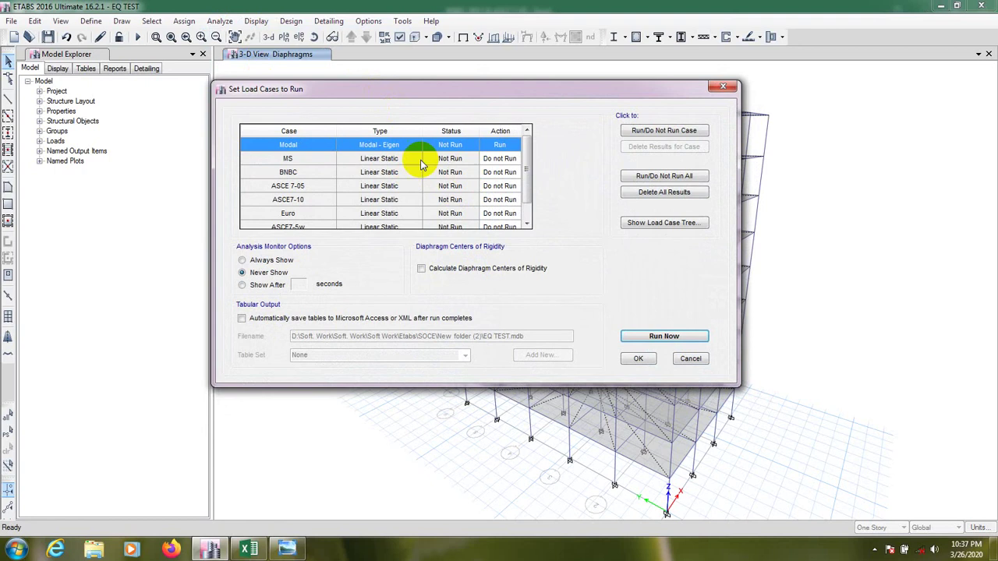
click(669, 132)
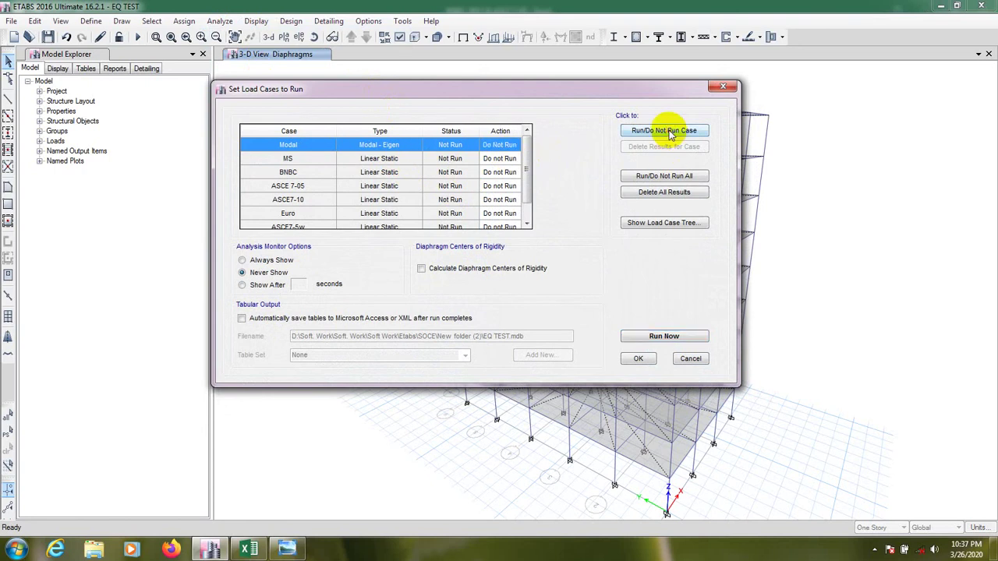
click(528, 180)
drag(528, 179, 527, 194)
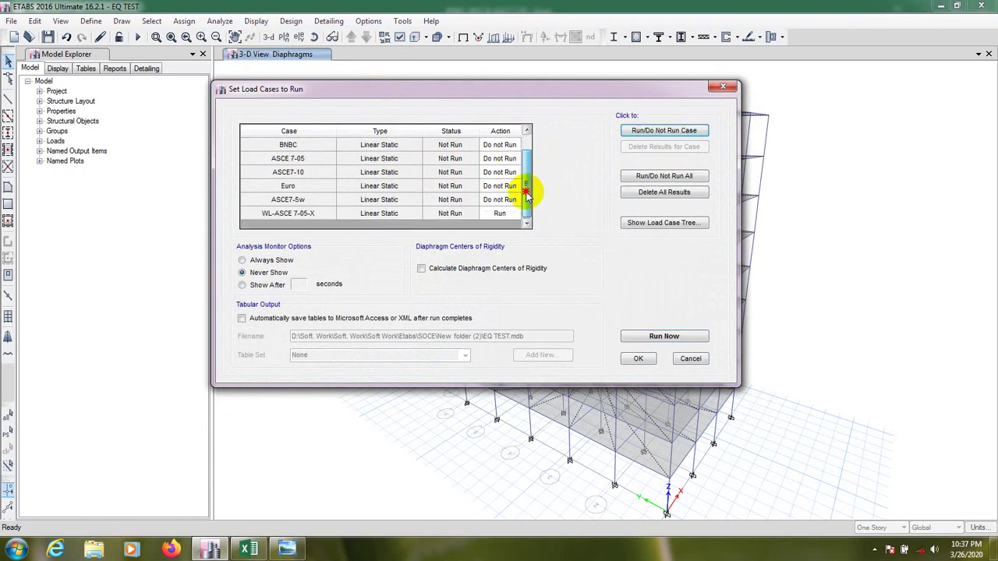
mouse_move(527, 182)
mouse_down()
mouse_move(532, 139)
mouse_move(530, 190)
mouse_up()
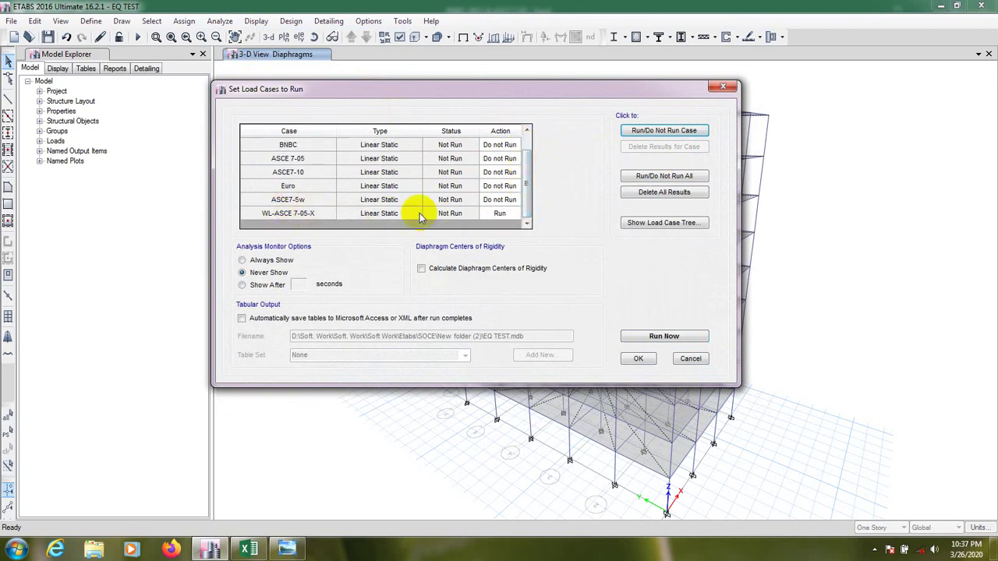
click(275, 217)
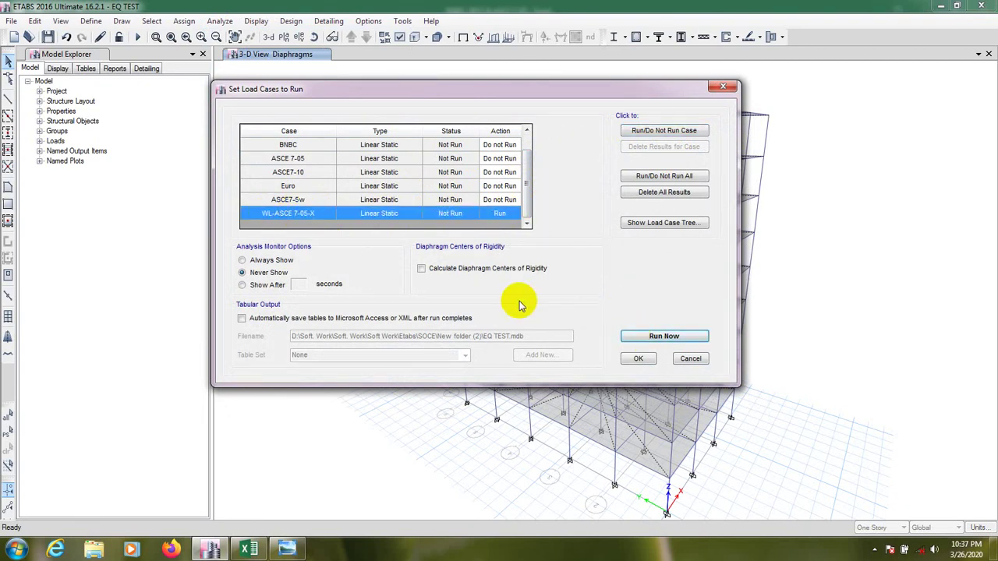
click(637, 358)
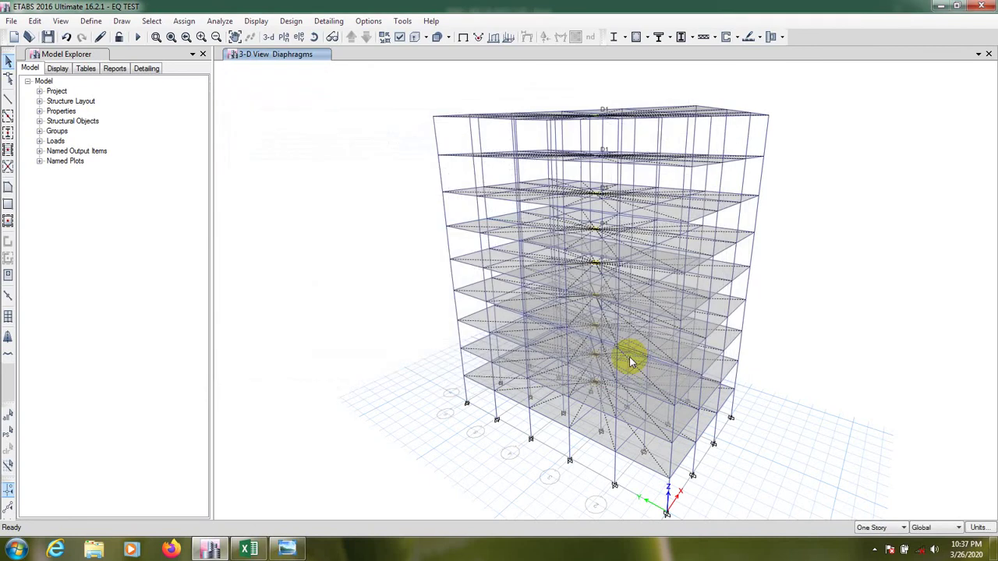
Reset to the 3-D view and run the analysis, giving a 21.955 mm maximum wind displacement
click(267, 37)
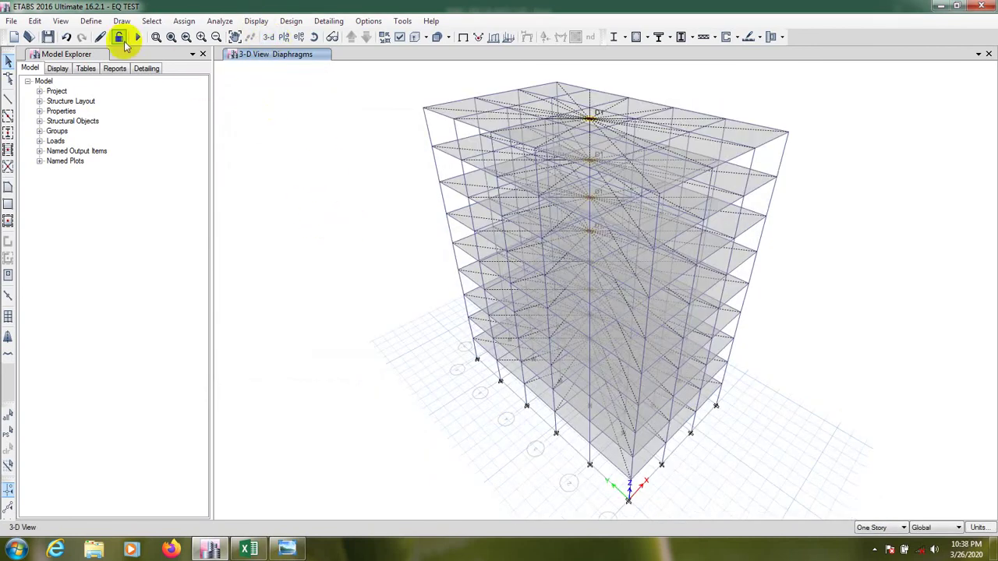
click(138, 37)
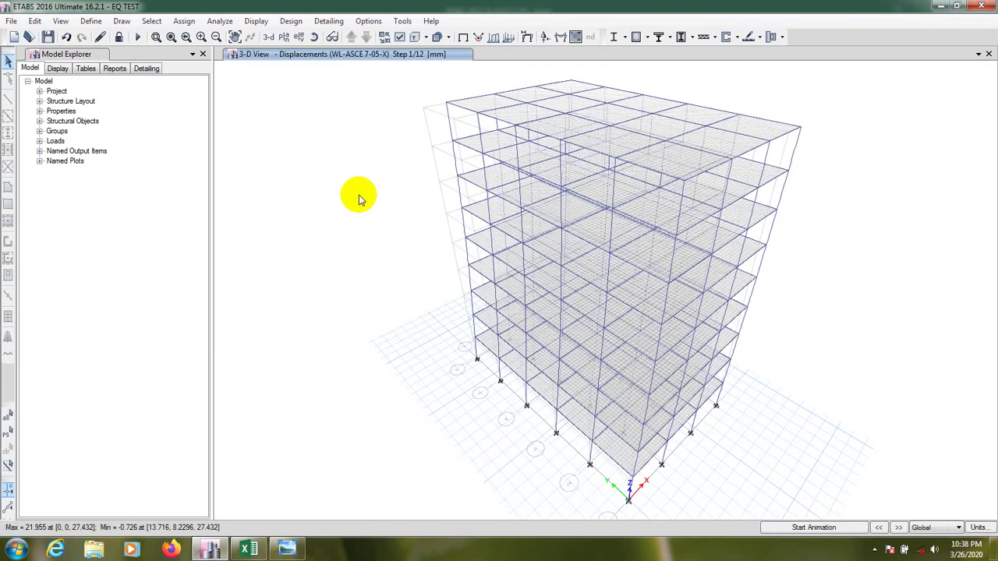
Check the top joint's displacement, then move the WL-ASCE 7-05-X shape to step 2 (max 11.011 mm)
mouse_move(448, 107)
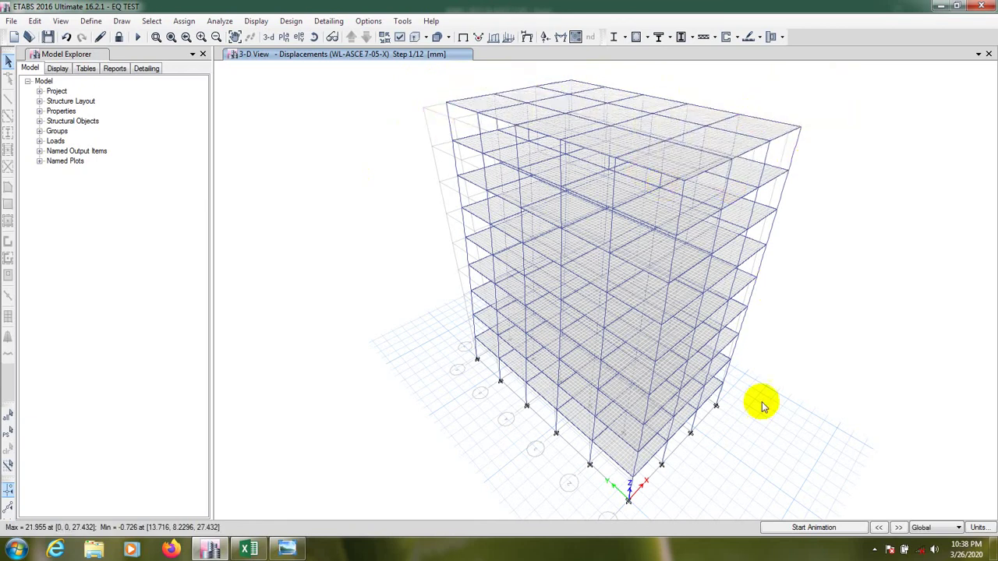
click(898, 528)
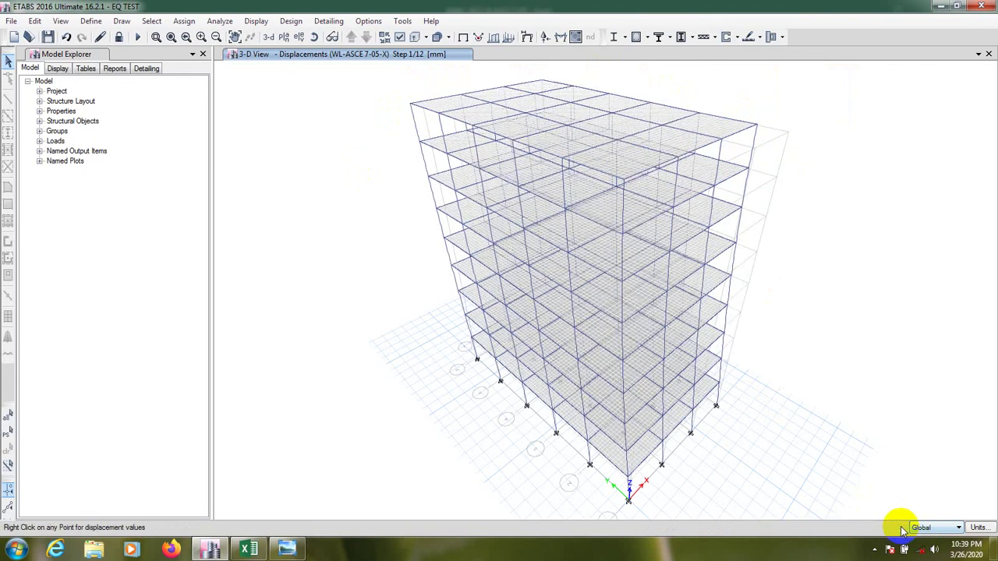
mouse_move(752, 124)
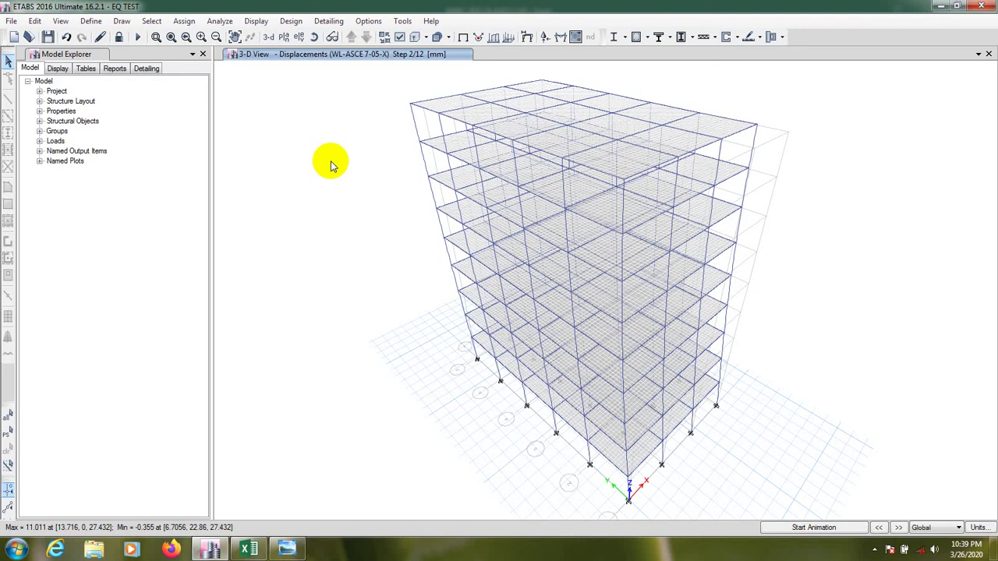
click(90, 21)
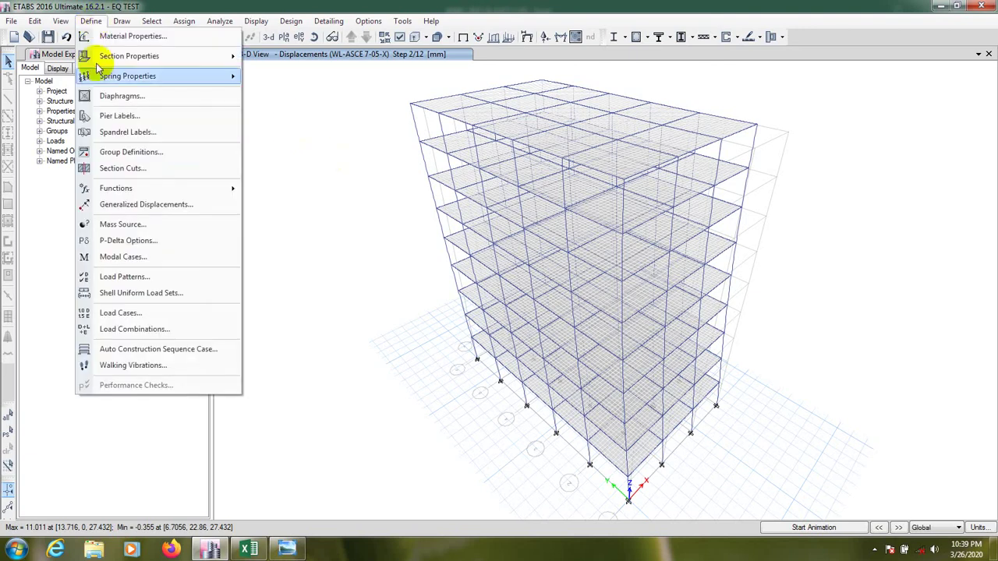
click(121, 224)
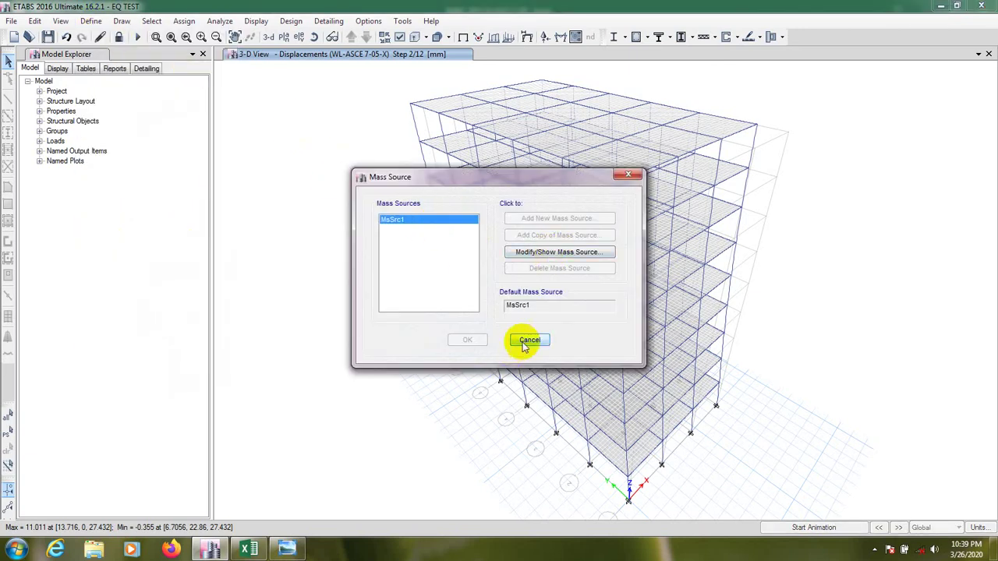
click(546, 253)
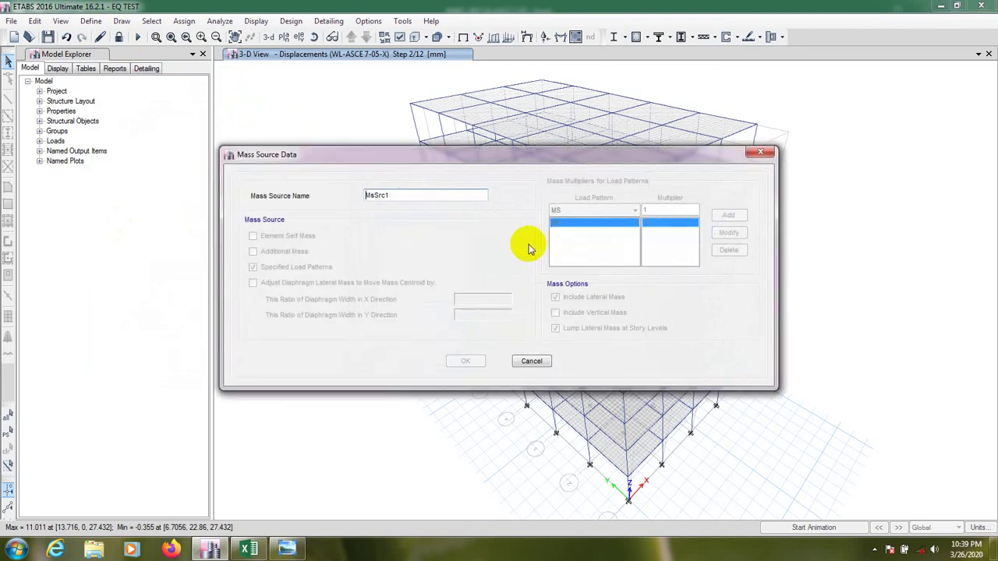
click(531, 361)
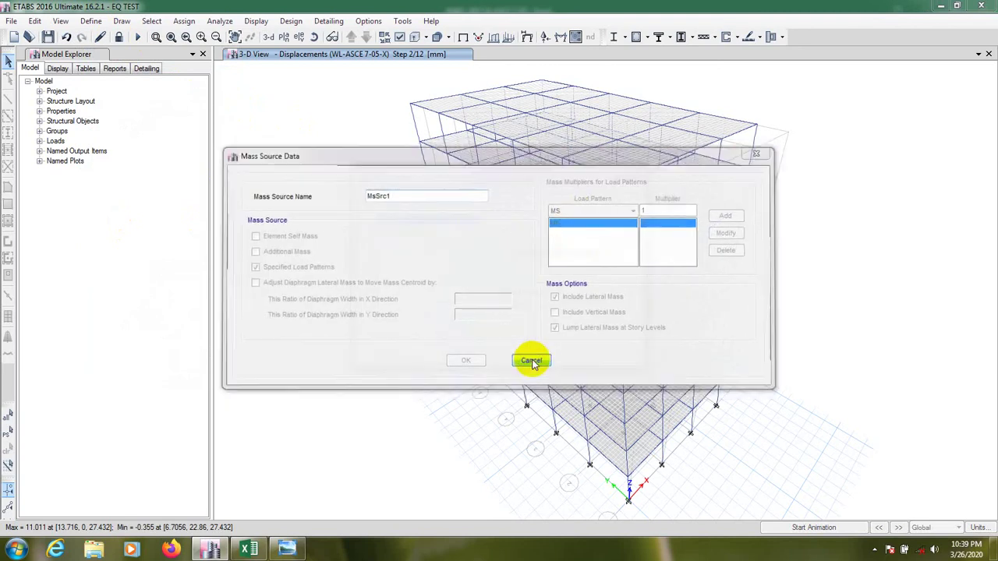
click(530, 339)
click(89, 22)
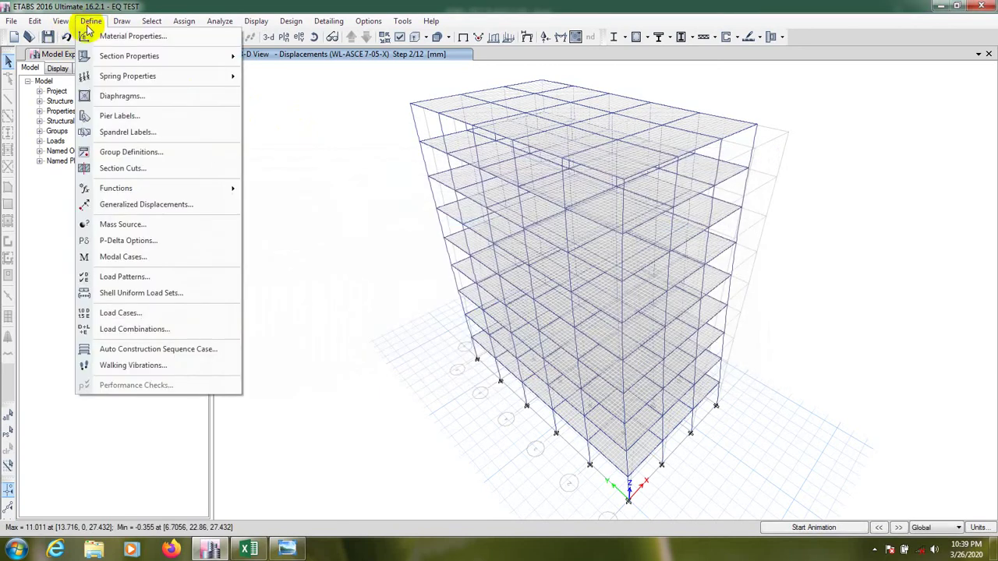
click(131, 313)
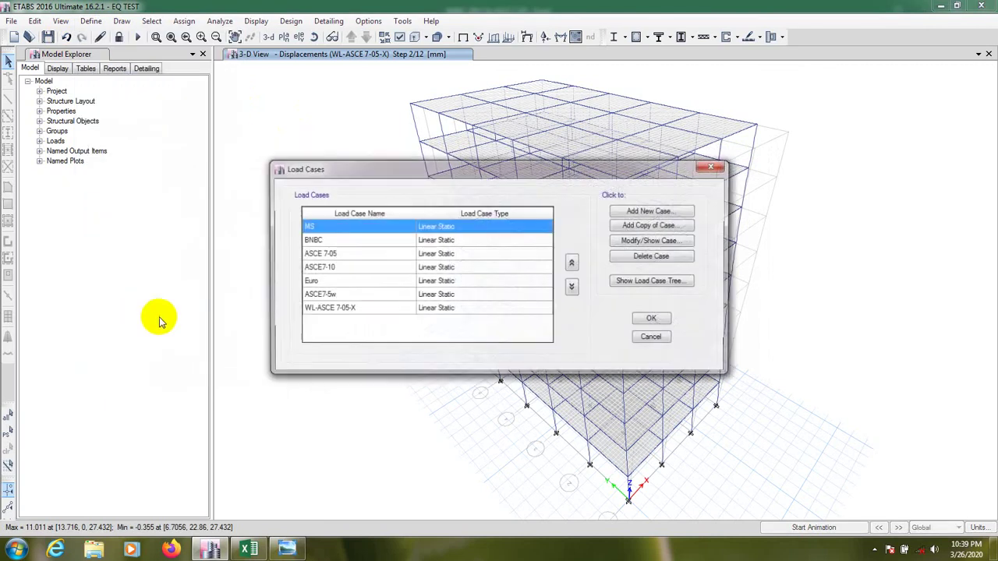
click(363, 309)
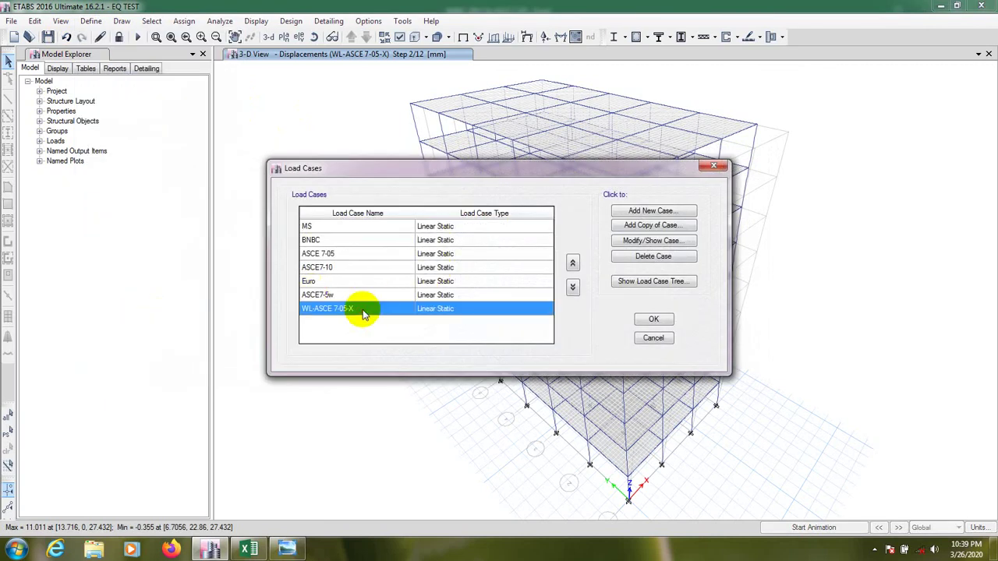
click(651, 242)
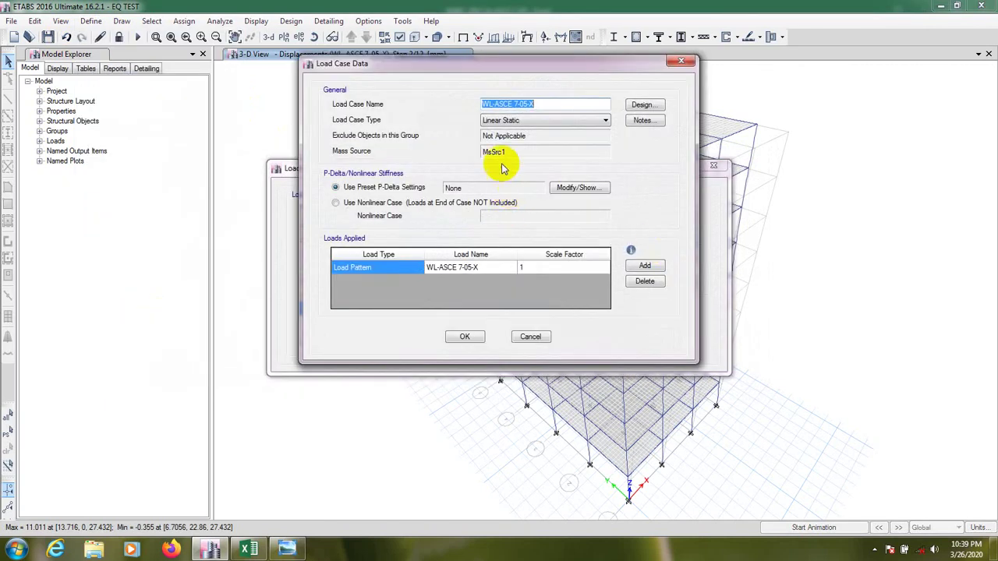
click(530, 337)
click(651, 338)
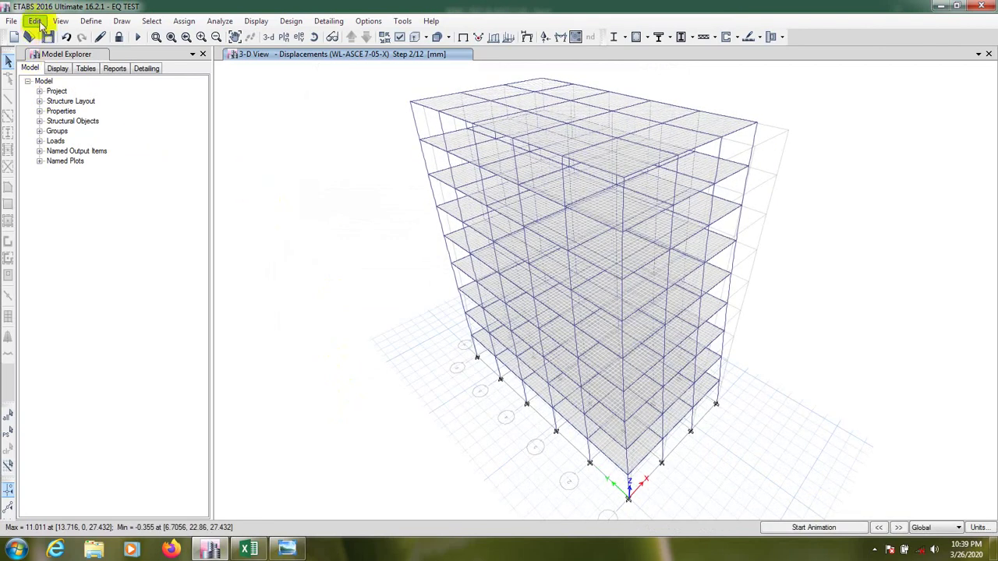
Generate the 86-page Project Report for the EQ TEST model from File > Create Report
click(38, 21)
click(36, 19)
click(12, 21)
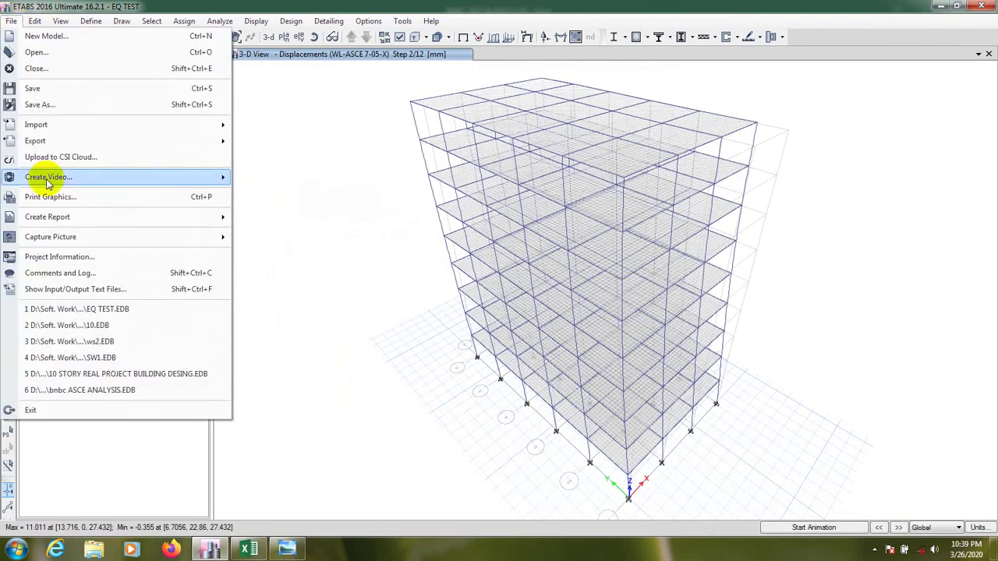
mouse_move(85, 217)
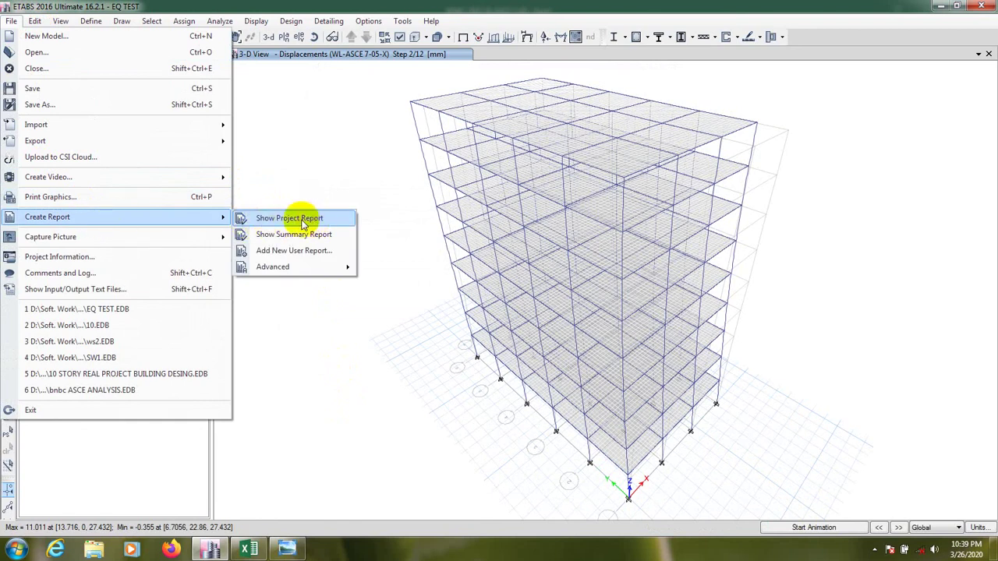
click(297, 219)
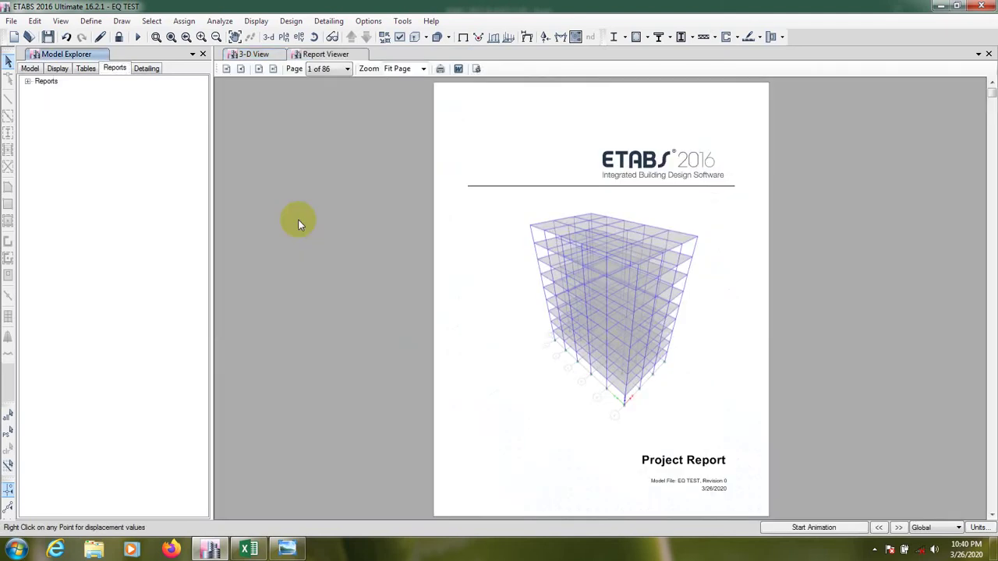
Set the Report Viewer zoom to 100% and scroll down into the report pages
click(422, 68)
click(402, 126)
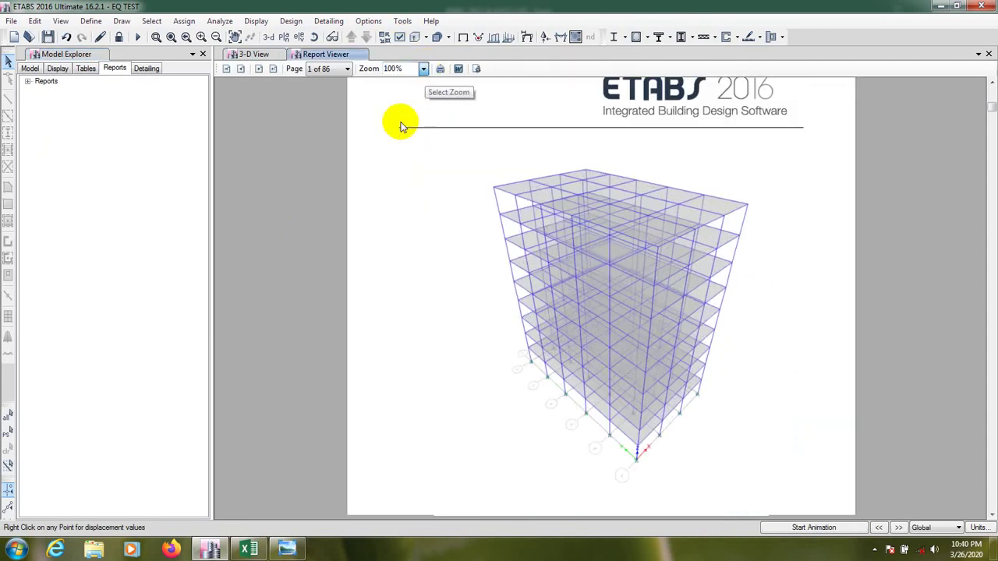
scroll(644, 305, down, 10)
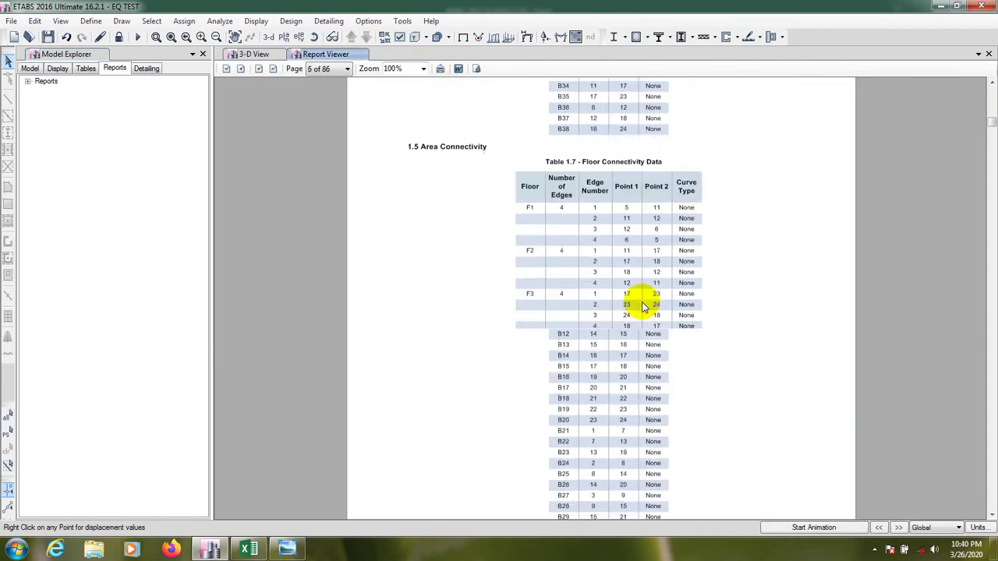
scroll(642, 304, down, 20)
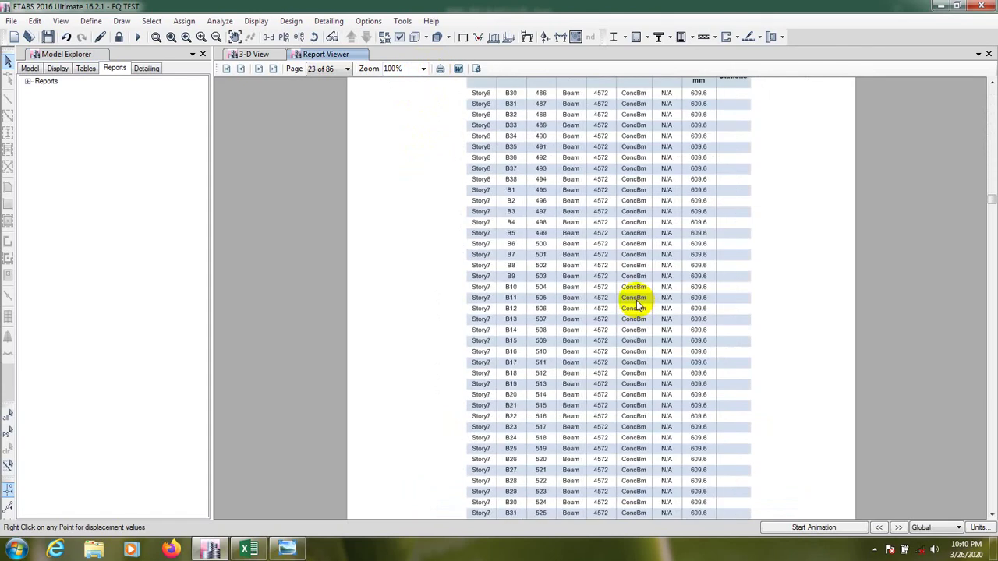
scroll(637, 304, down, 20)
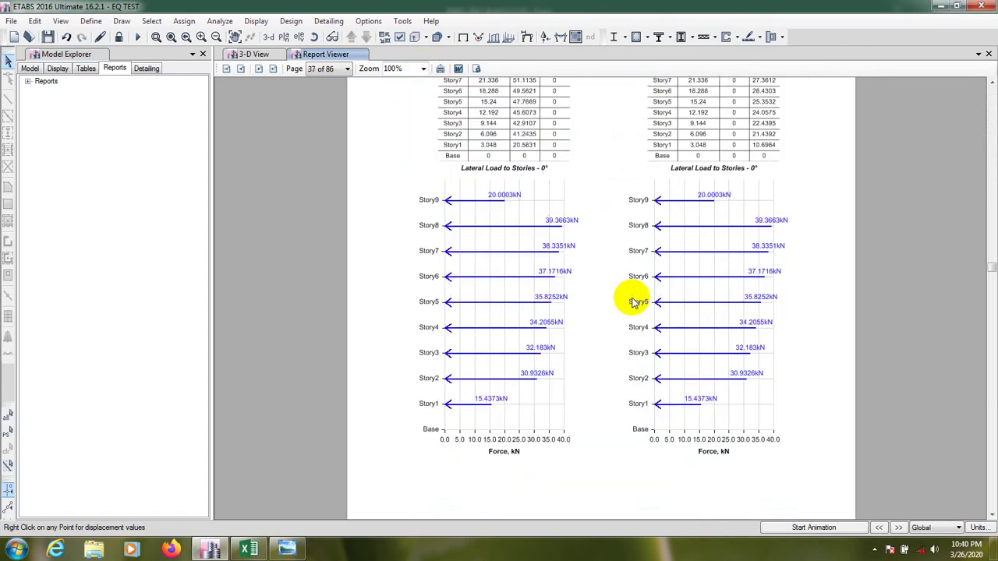
scroll(599, 301, up, 3)
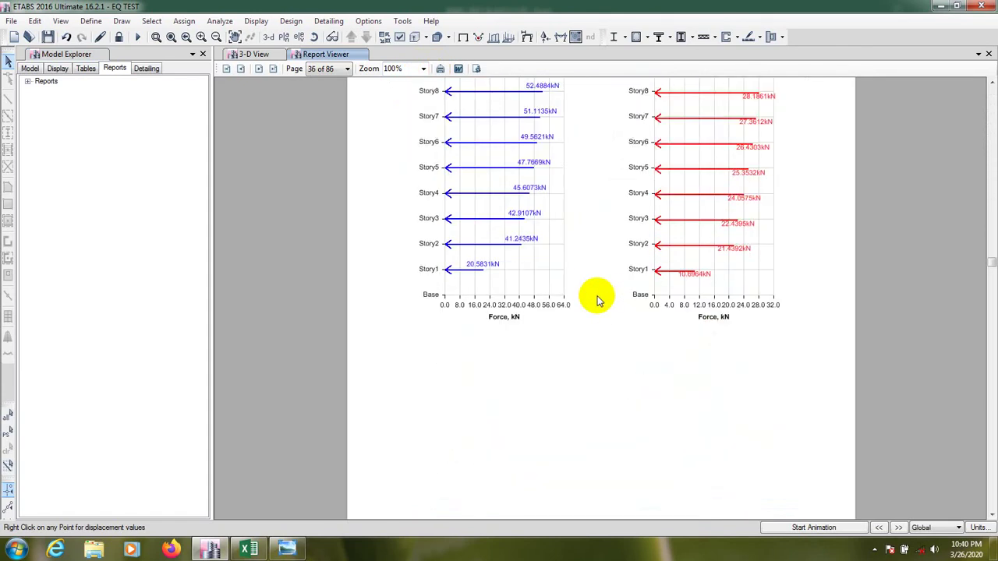
scroll(598, 301, down, 5)
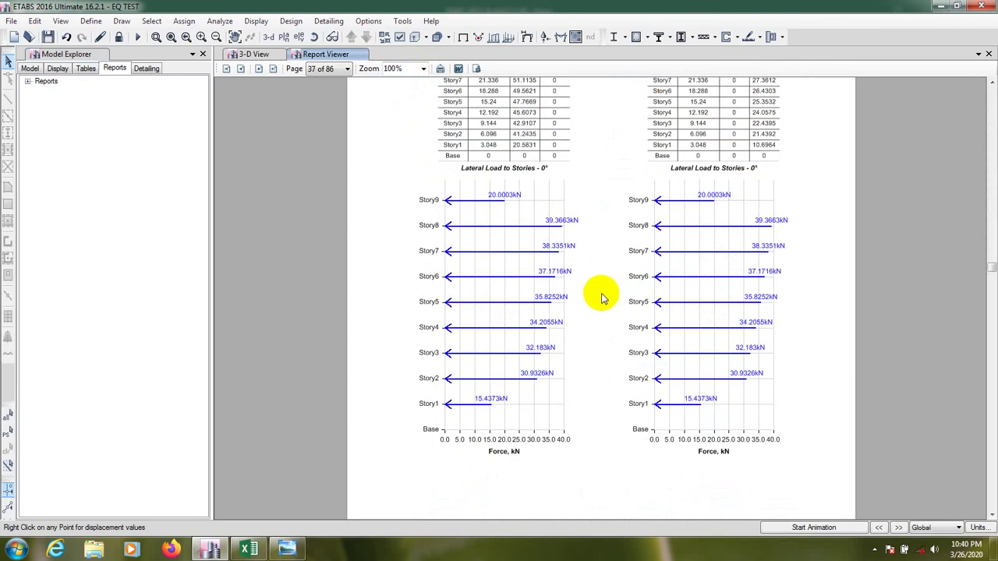
Scroll through the load tables and back to page 34's ASCE 7-05 wind parameters (85 mph, I = 1, G = 0.85)
drag(604, 290, 581, 416)
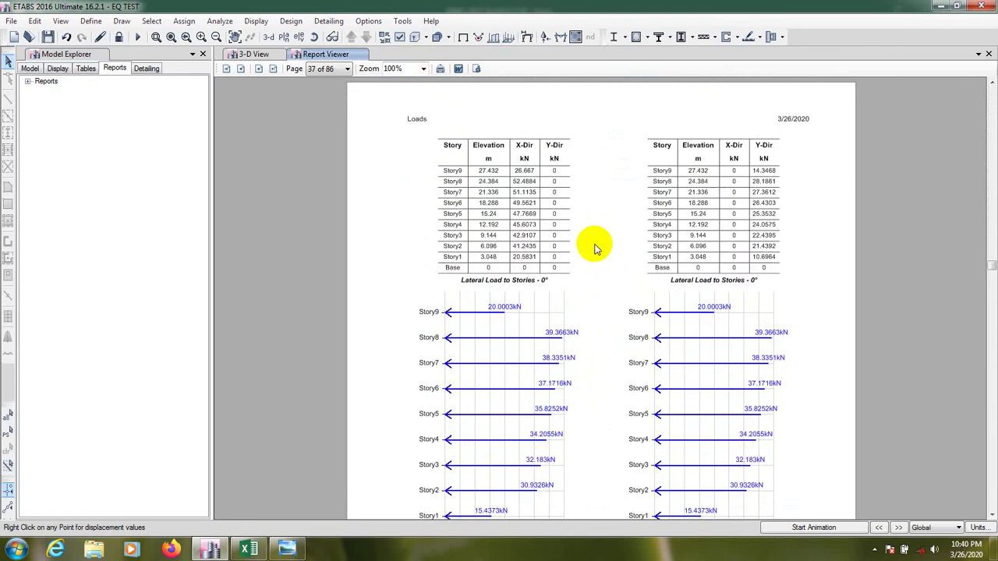
drag(590, 244, 592, 294)
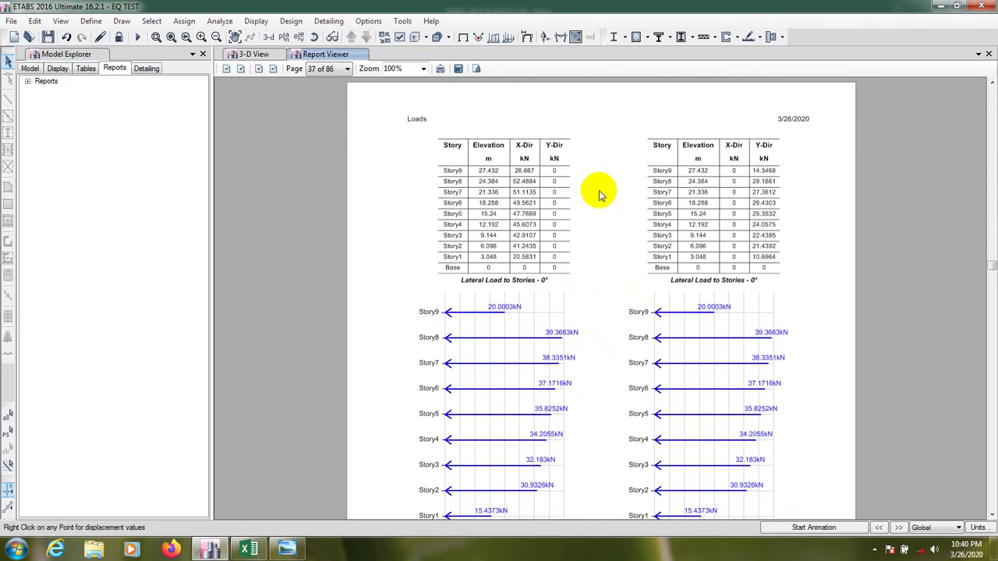
scroll(597, 190, up, 3)
drag(596, 199, 570, 421)
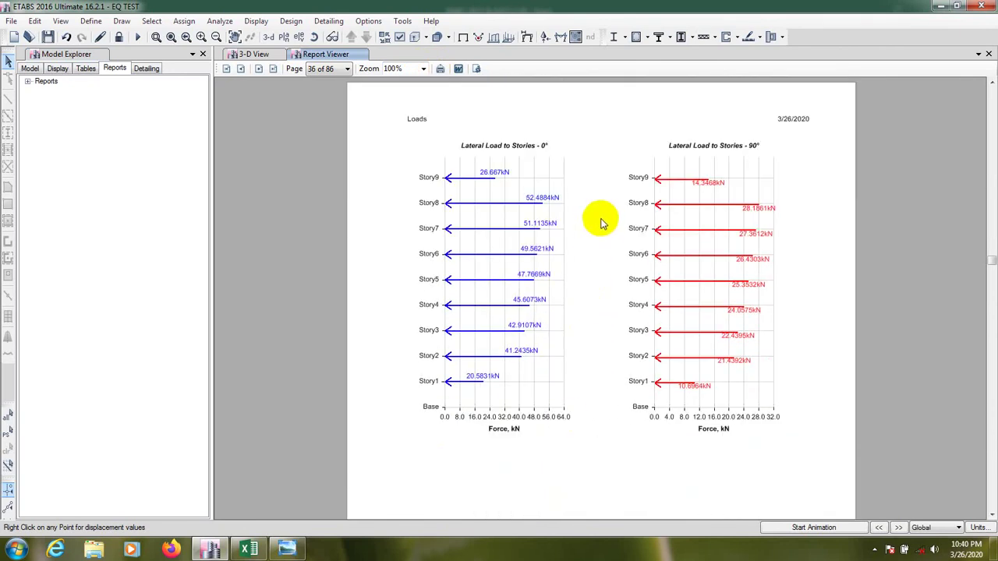
scroll(616, 125, up, 3)
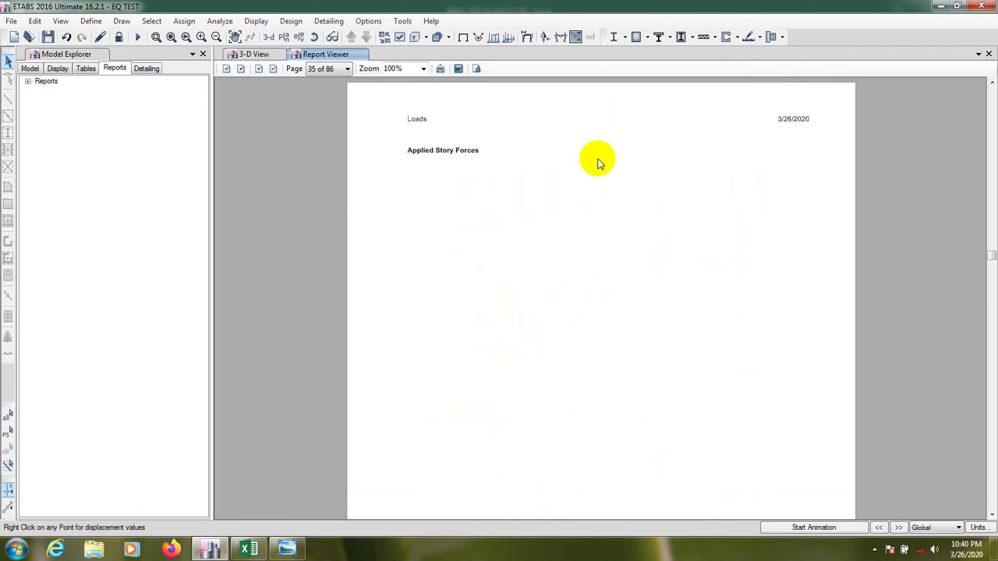
scroll(585, 190, up, 2)
scroll(573, 212, up, 1)
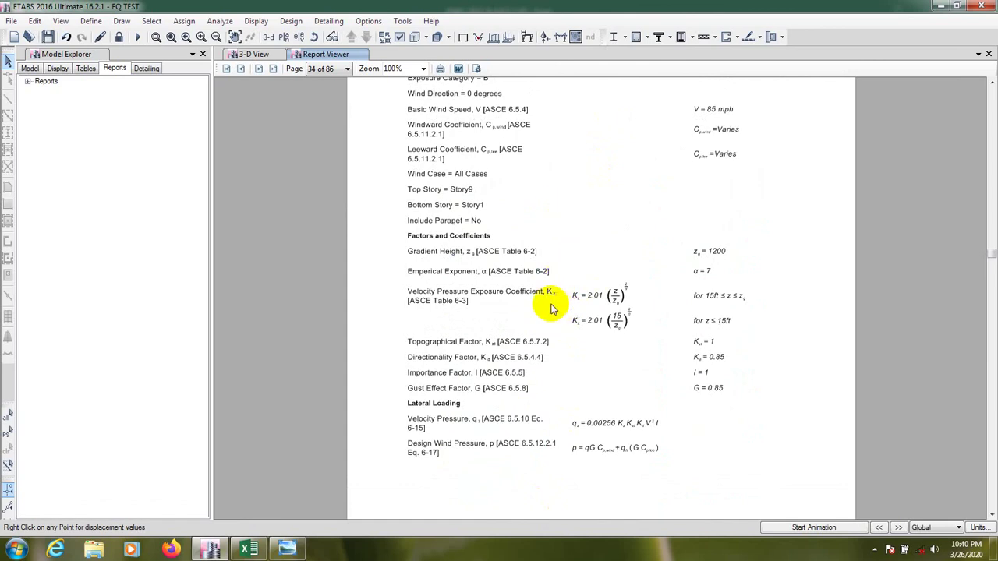
Review page 34's wind parameters, then scroll to page 36's 0° and 90° story wind load charts
scroll(550, 308, up, 3)
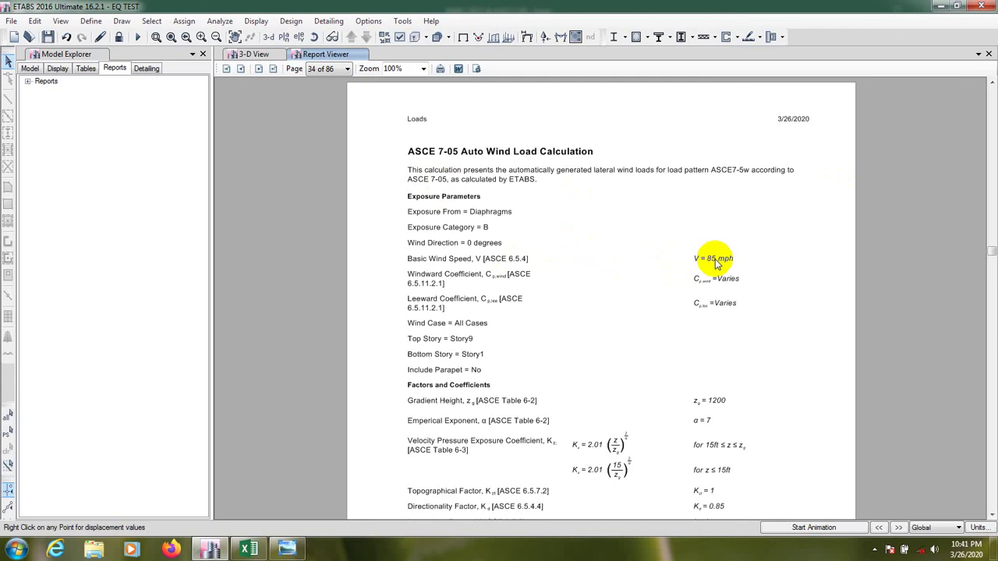
scroll(480, 372, down, 1)
scroll(477, 370, down, 1)
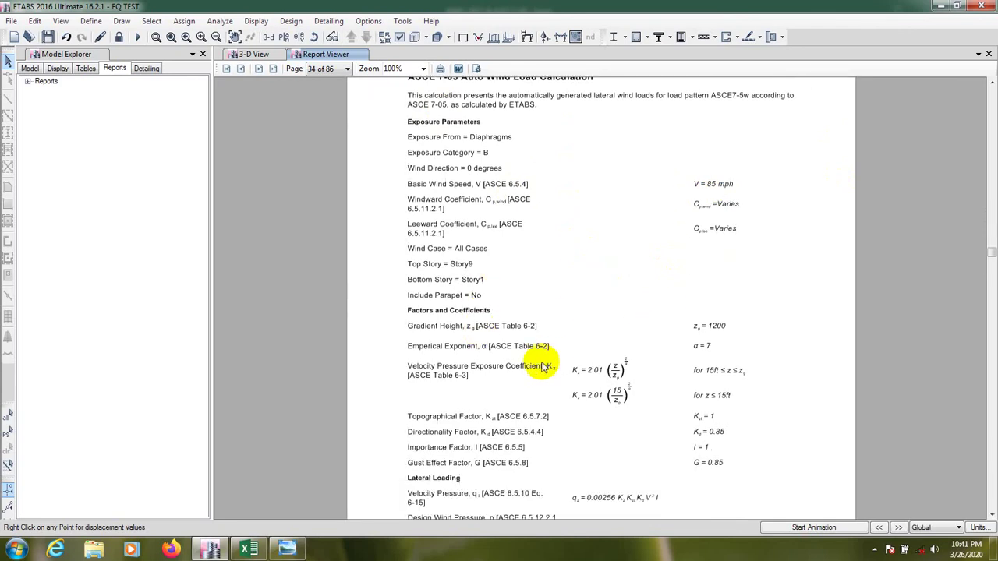
scroll(597, 346, down, 1)
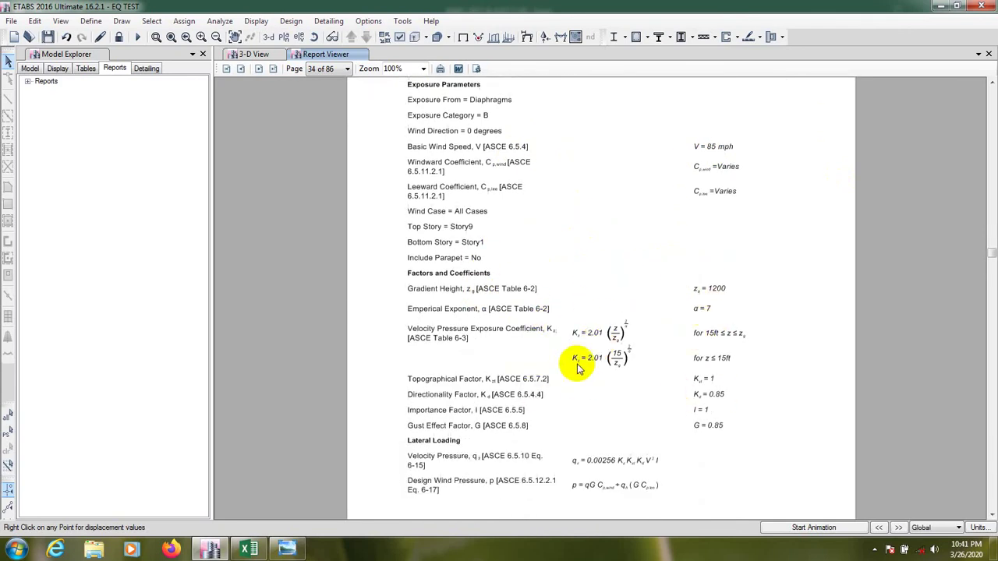
scroll(597, 361, down, 3)
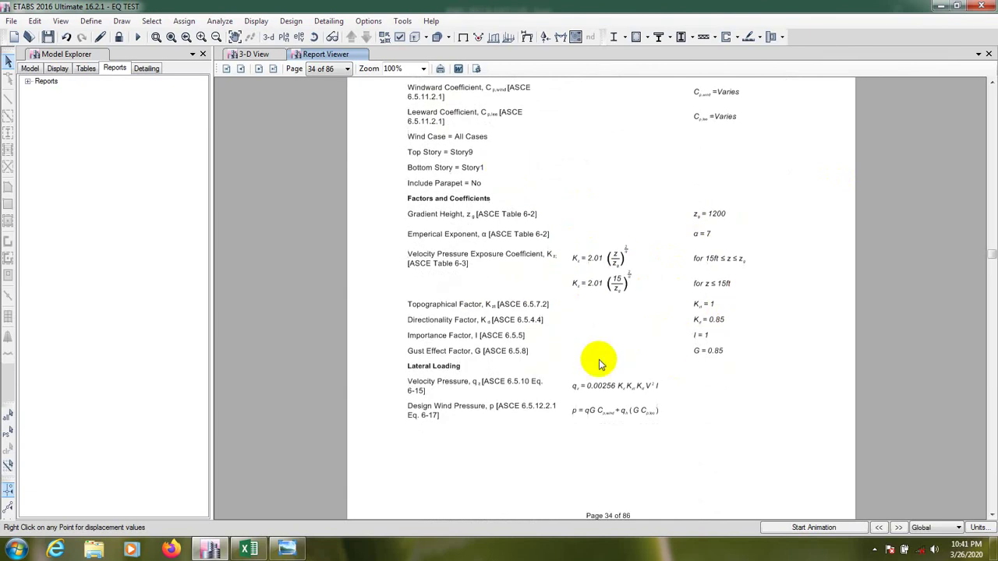
scroll(598, 361, up, 3)
scroll(603, 349, down, 3)
scroll(603, 348, down, 5)
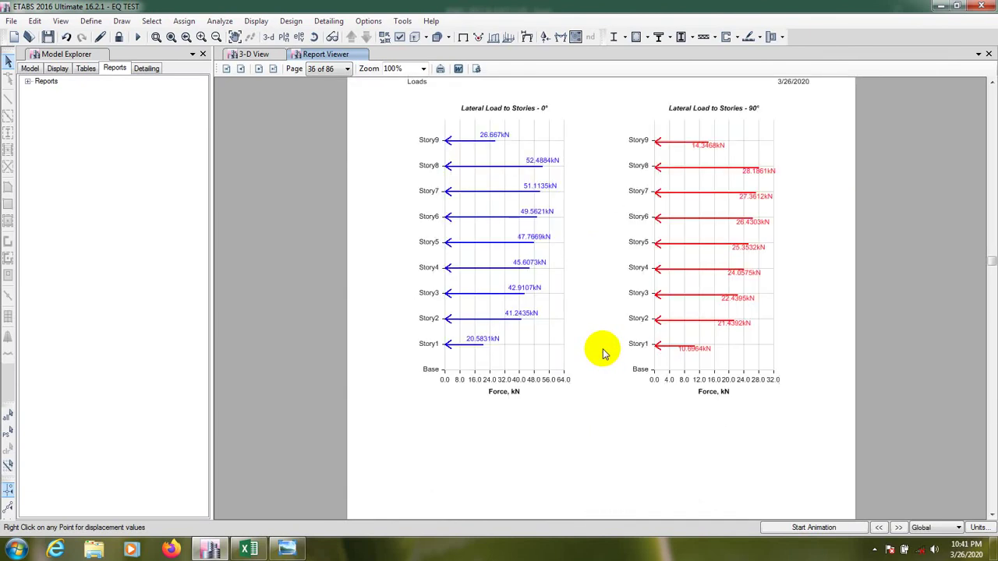
Scroll from page 36 to page 40's combined lateral story loads chart (about 11.59–29.55 kN)
scroll(603, 349, up, 1)
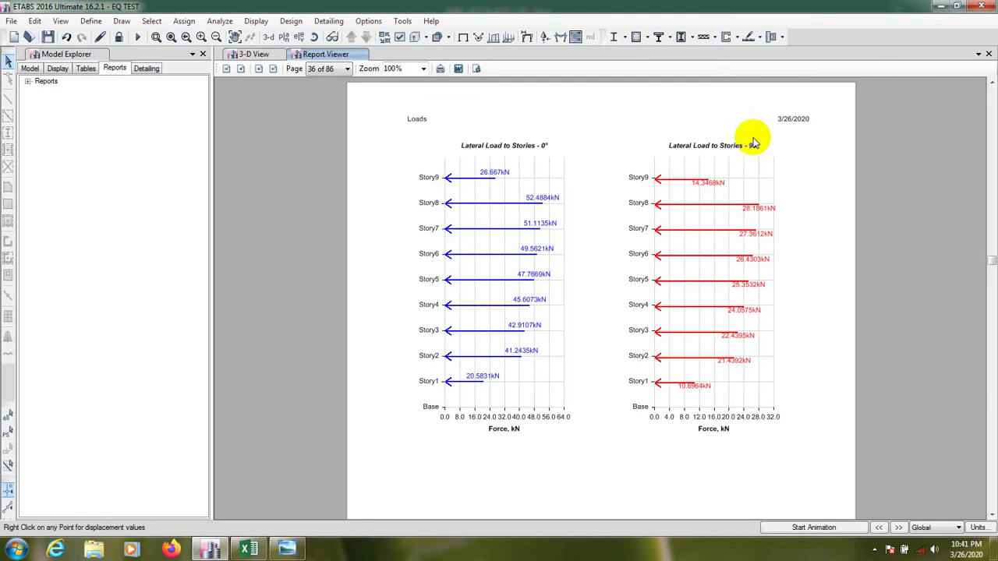
scroll(675, 239, down, 6)
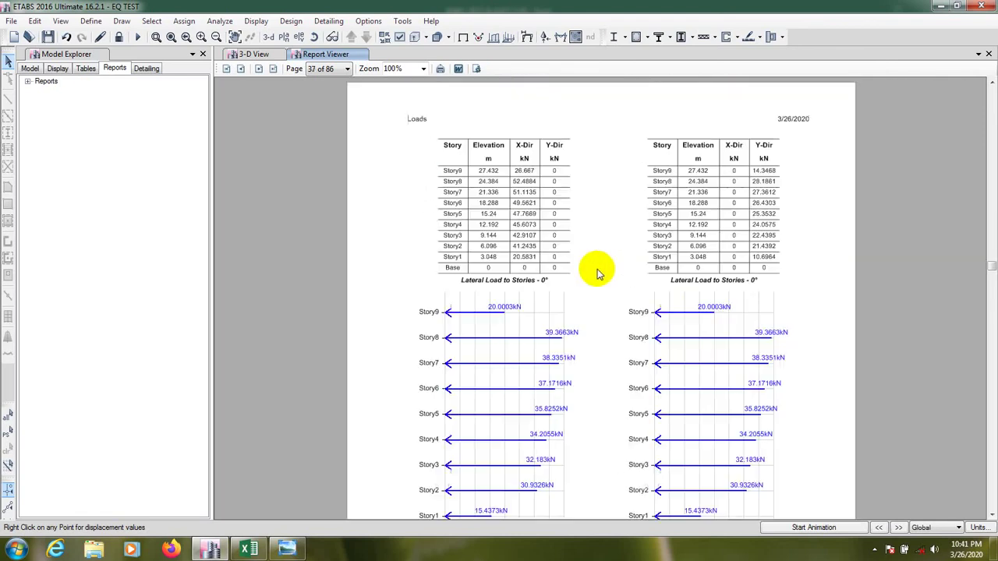
scroll(598, 273, down, 1)
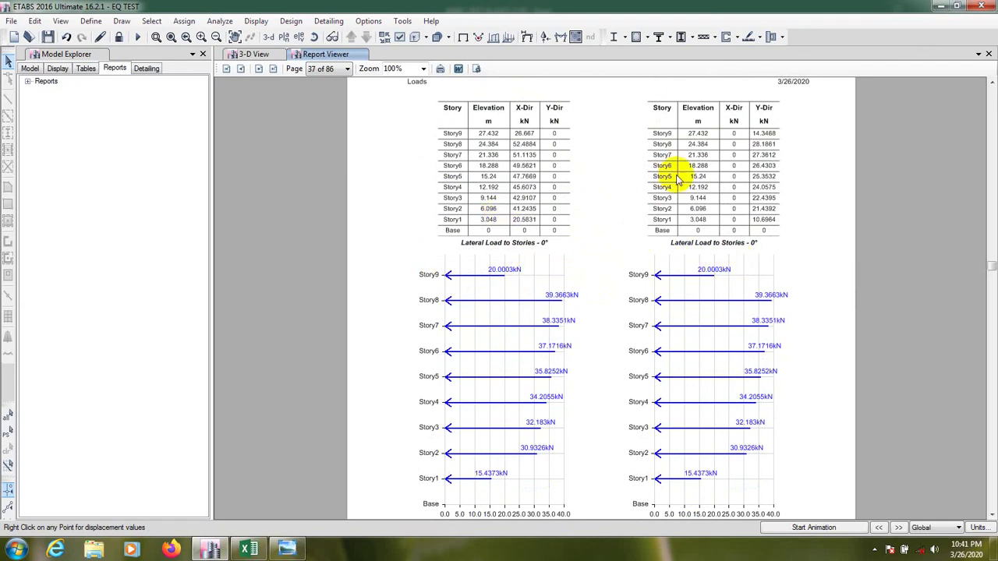
scroll(645, 292, down, 5)
scroll(616, 296, down, 2)
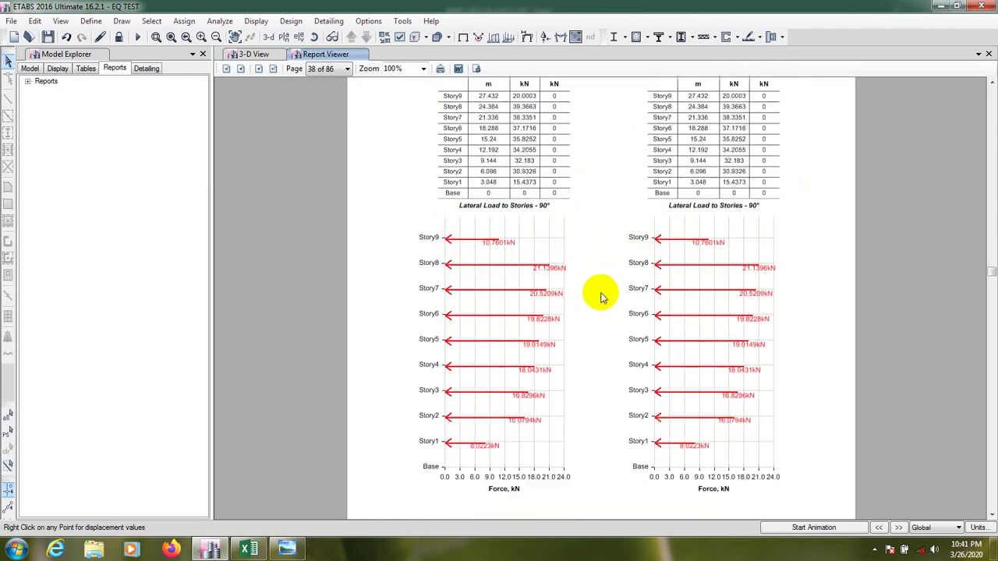
scroll(601, 297, down, 4)
scroll(601, 298, down, 2)
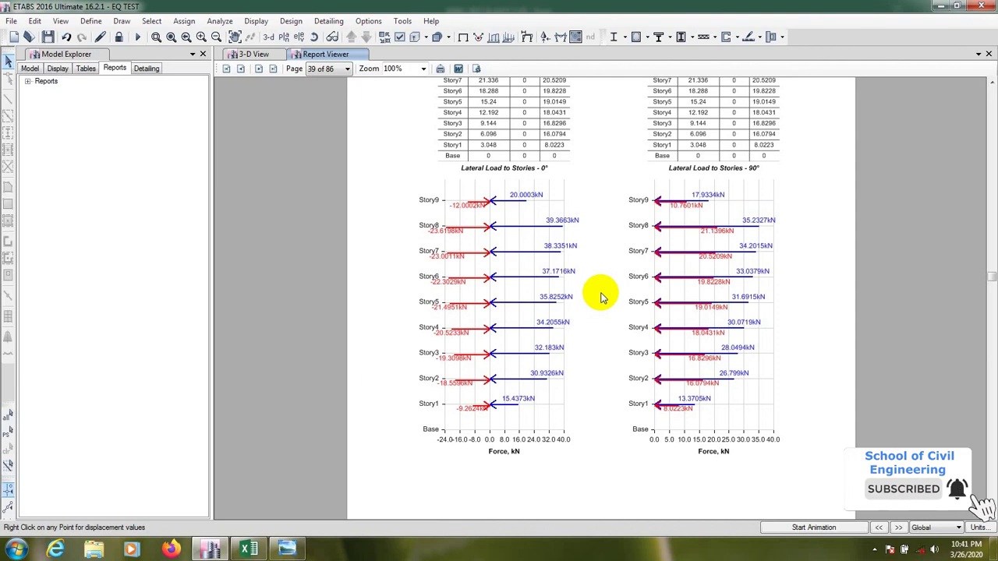
scroll(633, 262, up, 2)
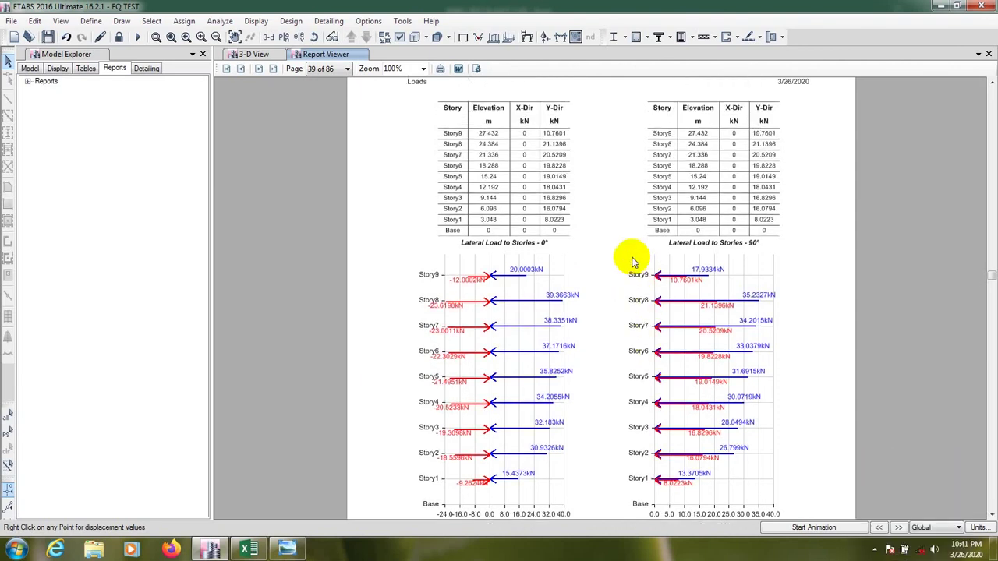
scroll(632, 257, up, 5)
scroll(632, 260, down, 8)
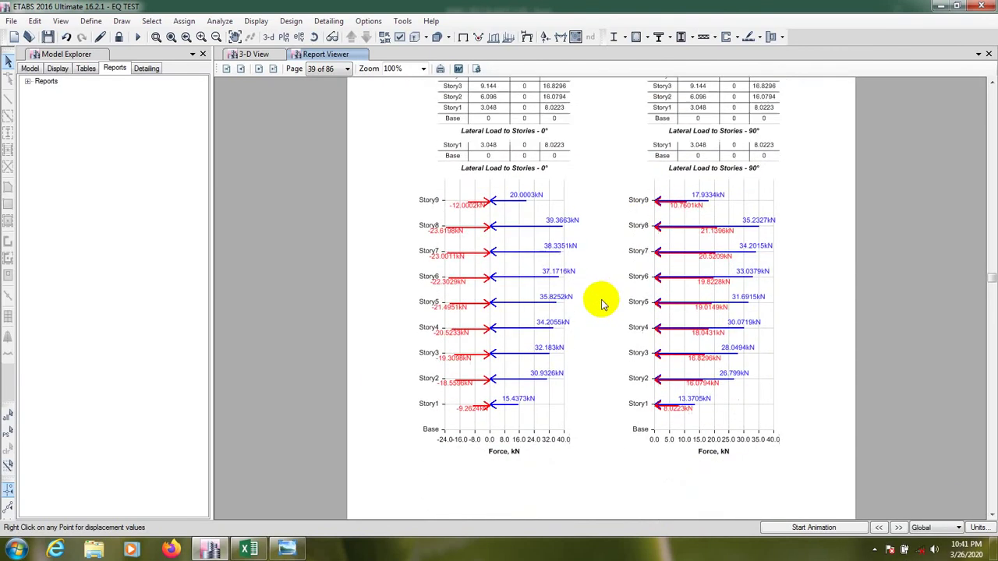
scroll(602, 304, down, 10)
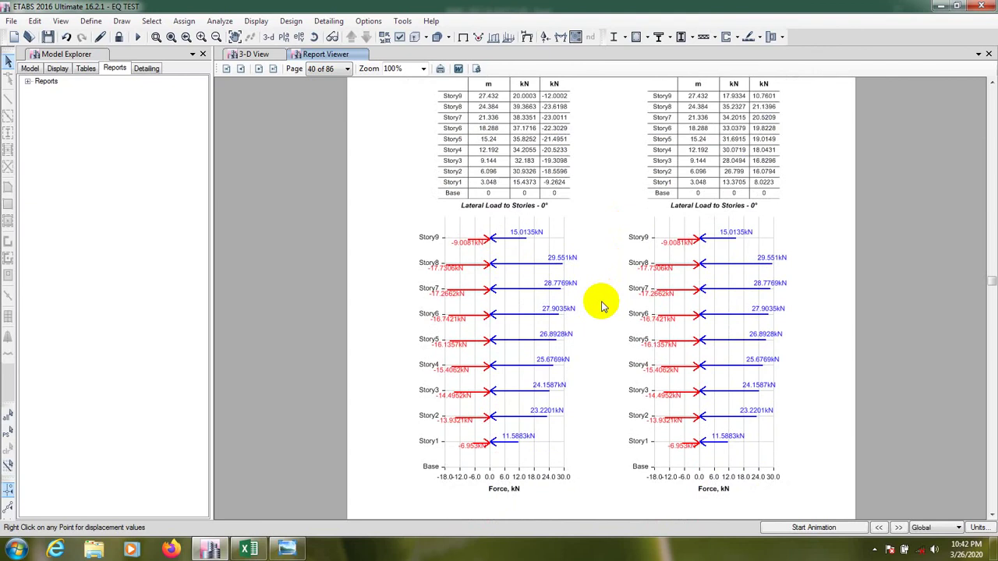
scroll(602, 305, down, 2)
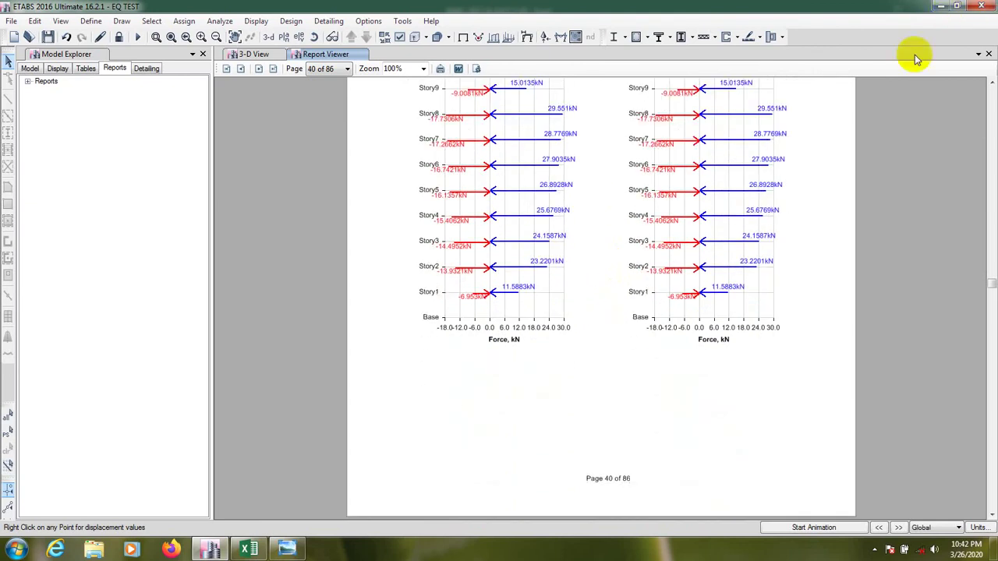
click(988, 55)
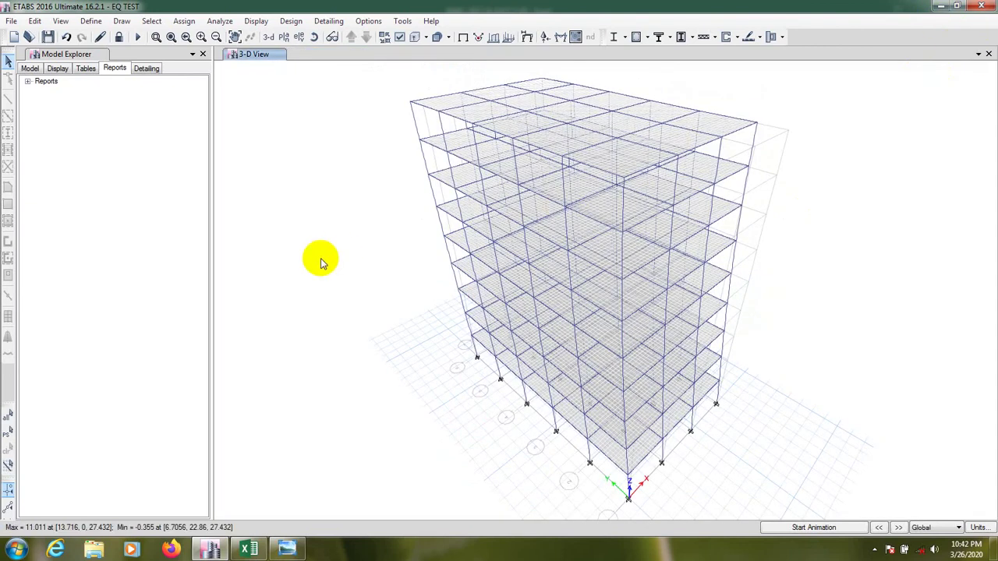